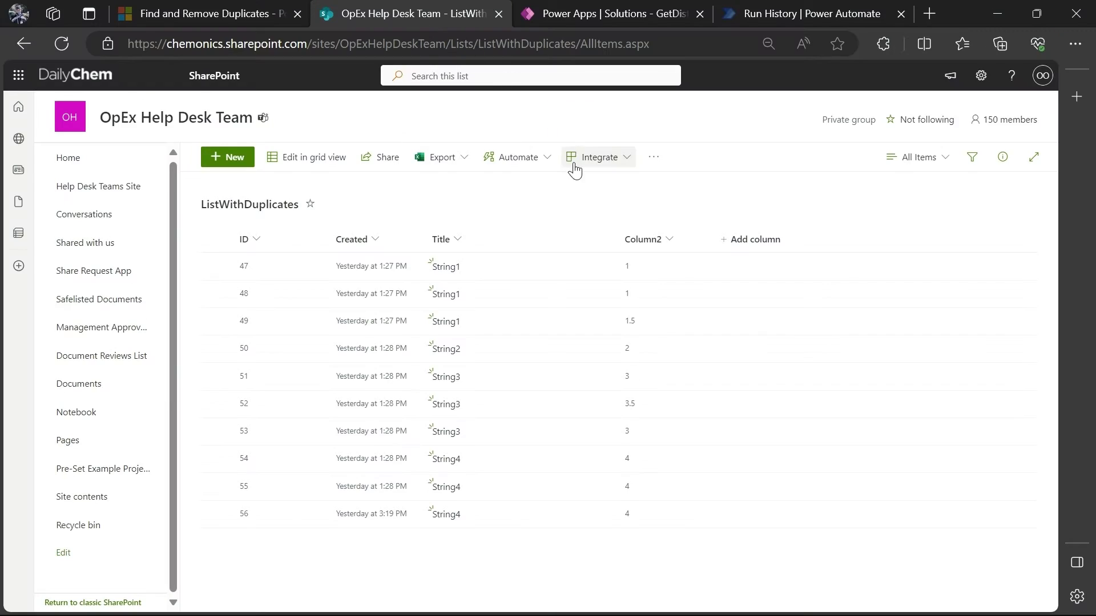
left_click(583, 40)
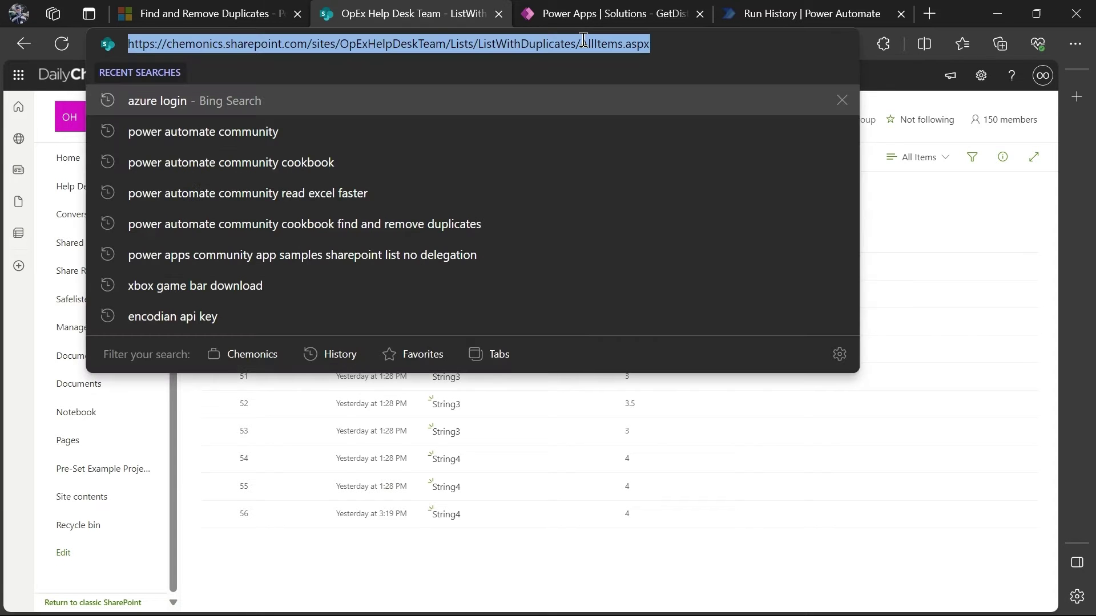
key("Return")
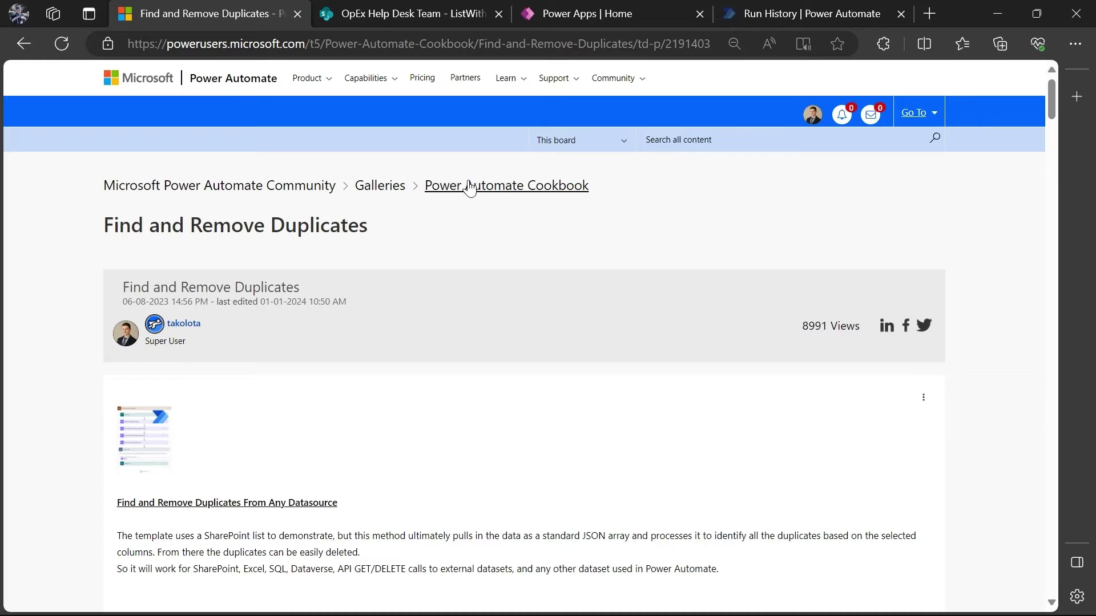
left_click(542, 41)
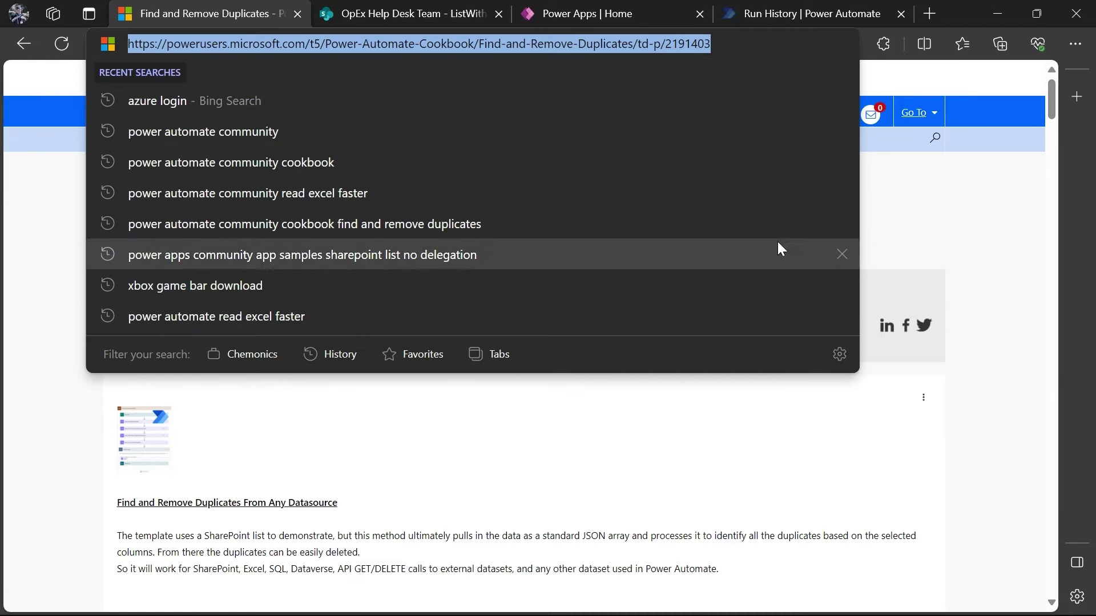
left_click(924, 242)
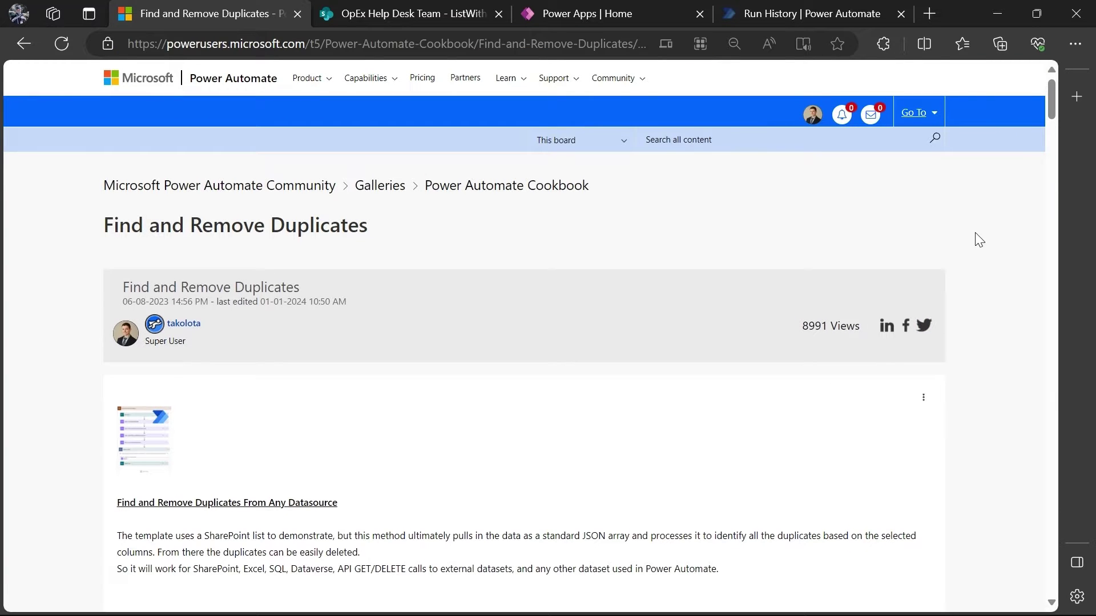
Step: Download GetDistinctOrRemoveDuplicates_1_0_0_3.zip from the Find and Remove Duplicates post and save it to the Desktop
scroll(979, 240, "down", 20)
scroll(851, 299, "down", 20)
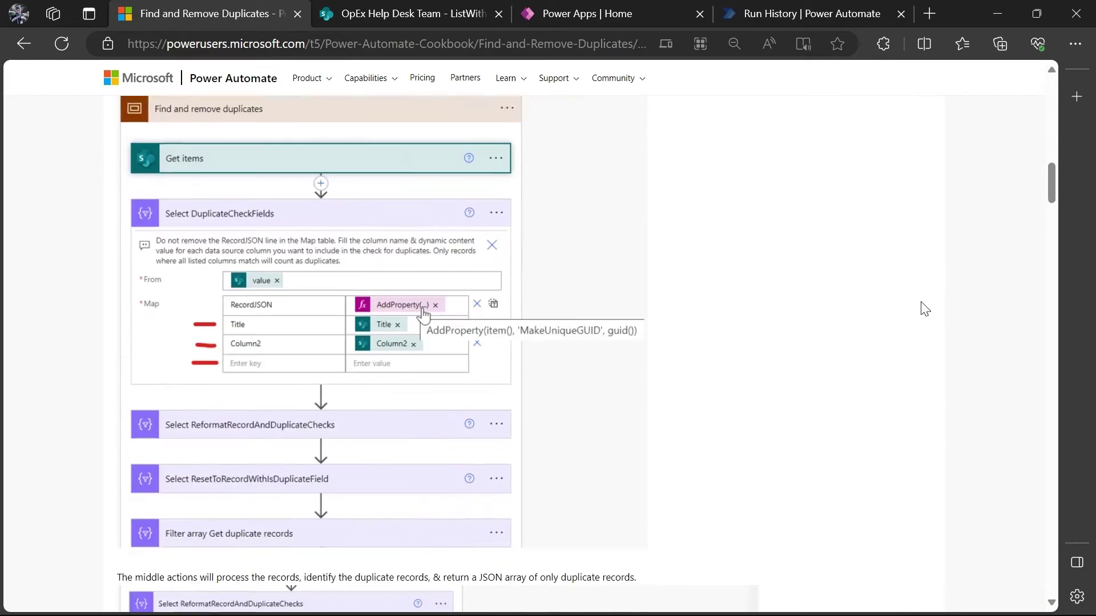
scroll(844, 292, "down", 8)
scroll(839, 289, "up", 2)
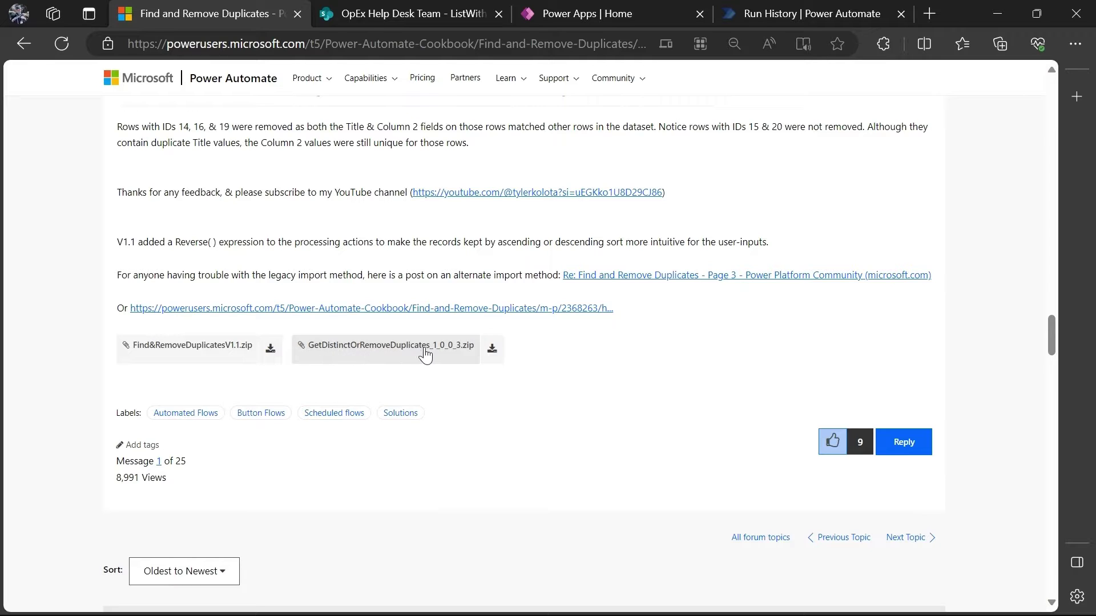
left_click(492, 350)
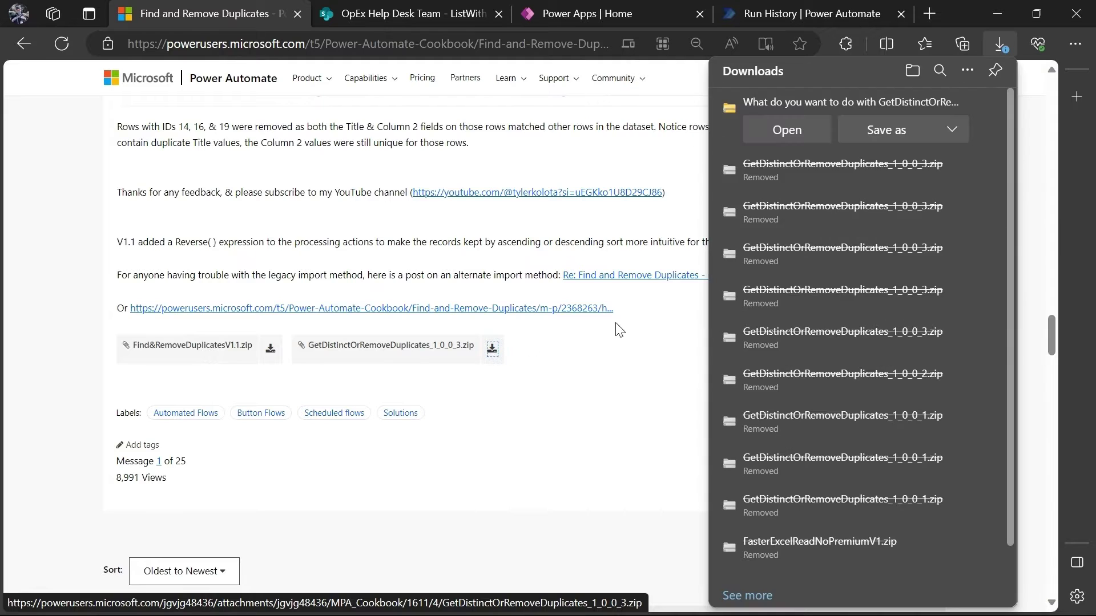
left_click(889, 130)
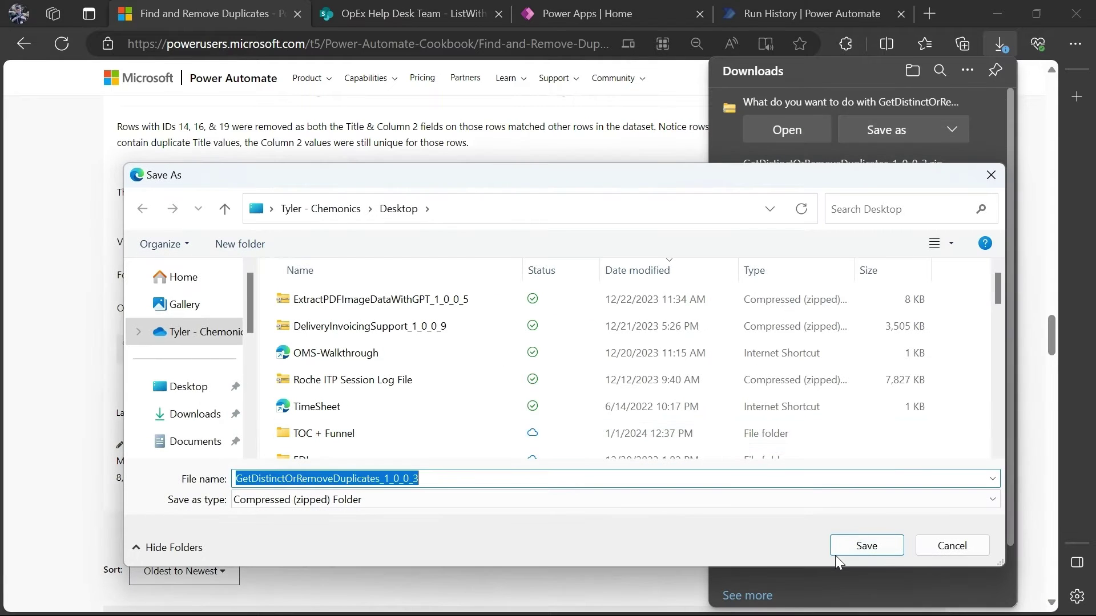
left_click(860, 544)
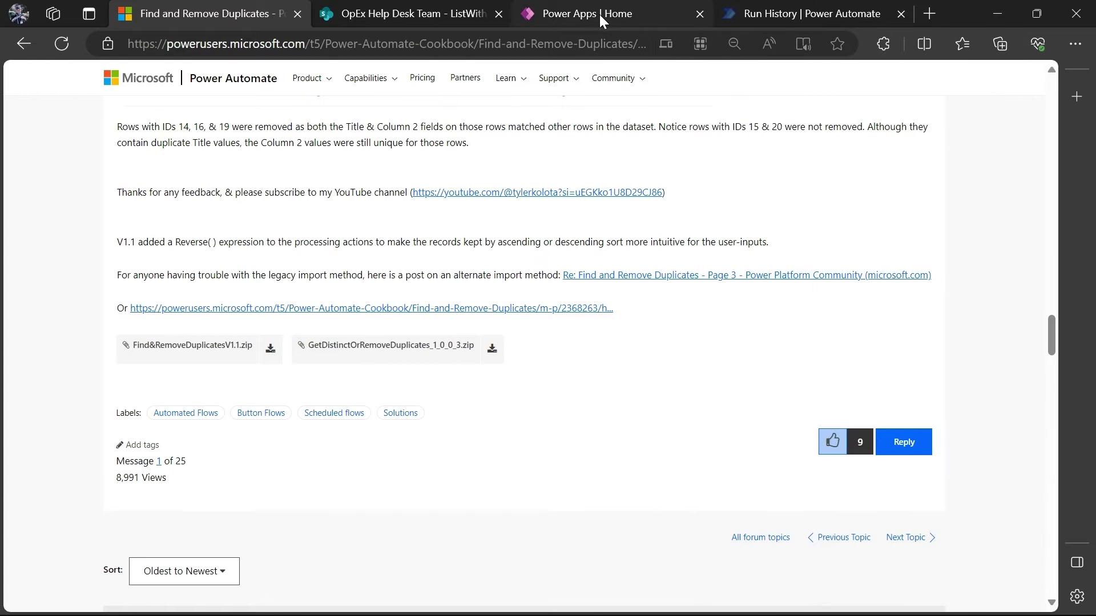
Step: Switch to Power Apps and start a solution import with GetDistinctOrRemoveDuplicates_1_0_0_3.zip from the Desktop as the file
left_click(600, 15)
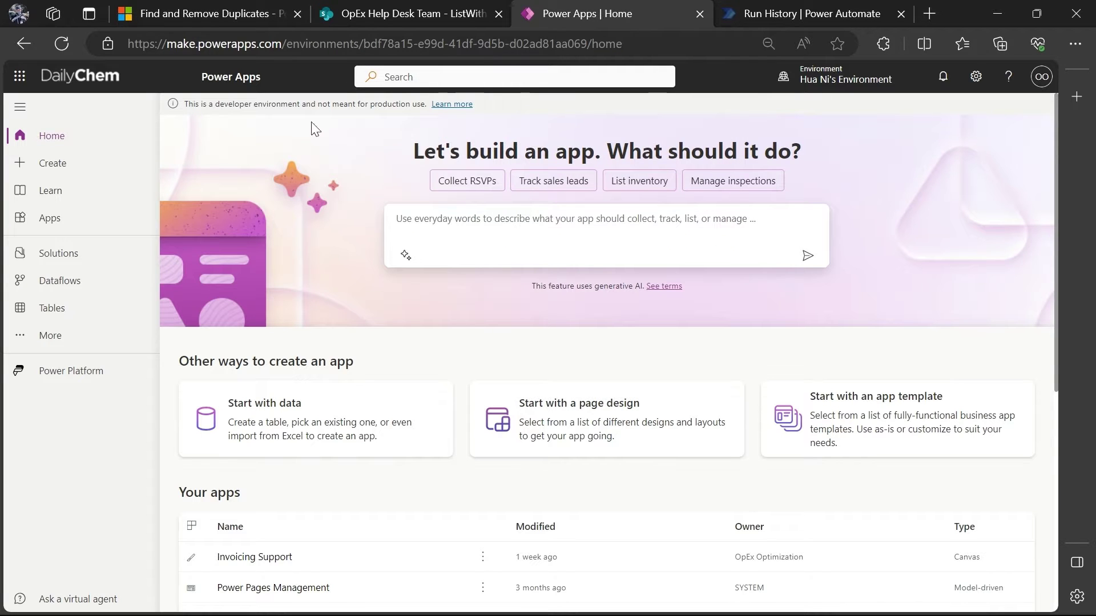
left_click(103, 258)
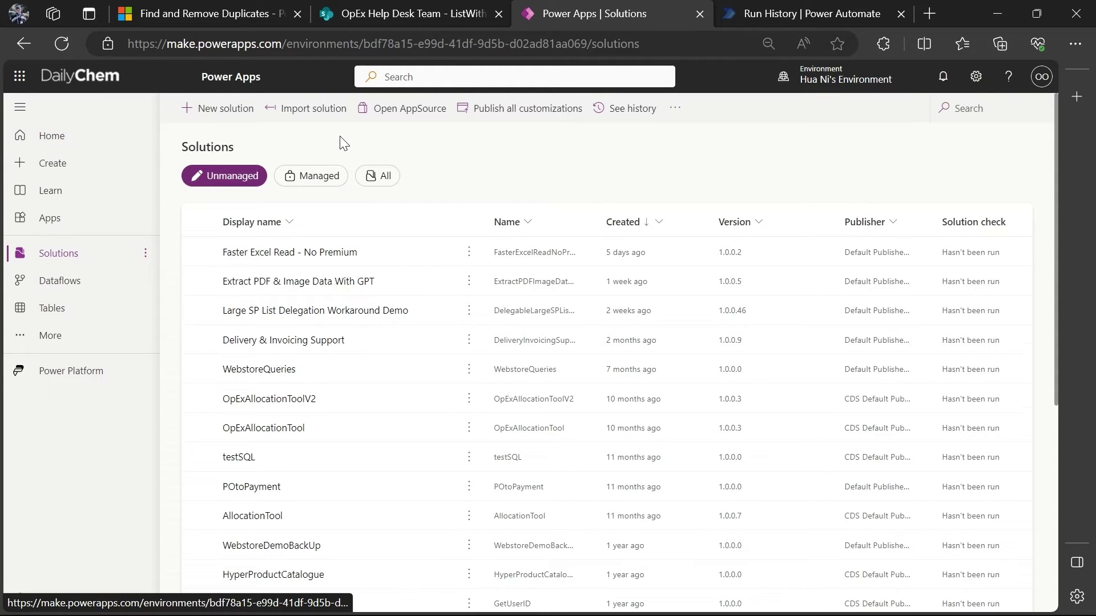
left_click(313, 112)
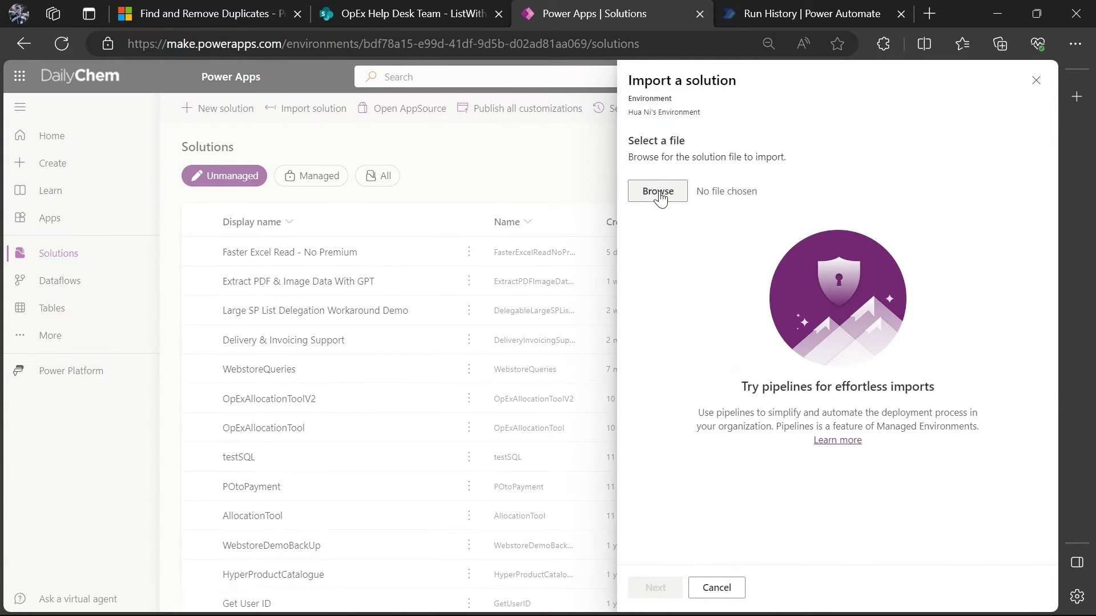
left_click(658, 193)
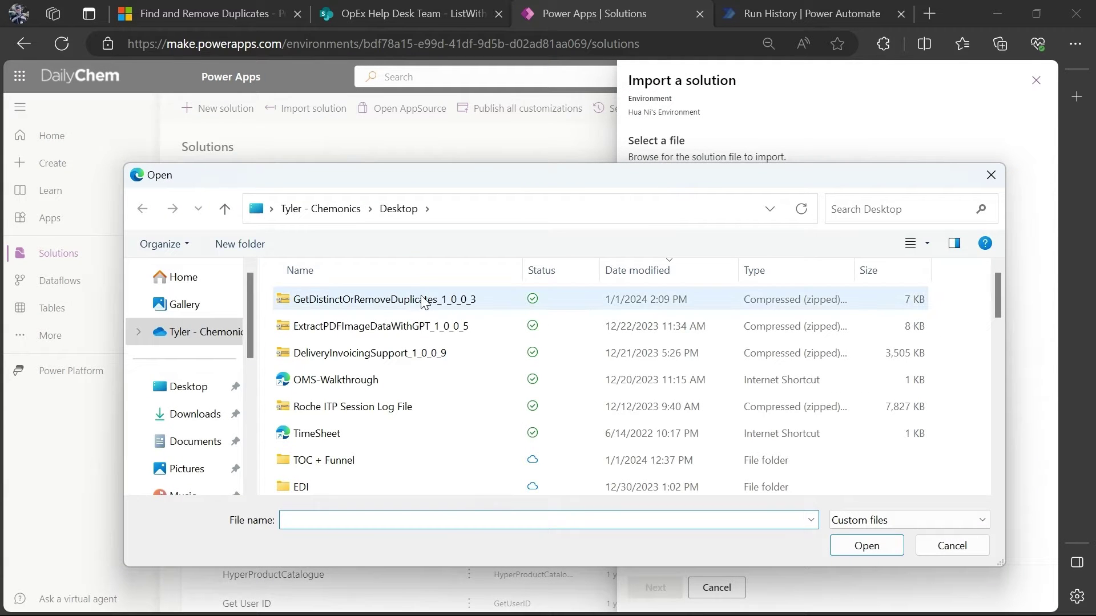
double_click(406, 308)
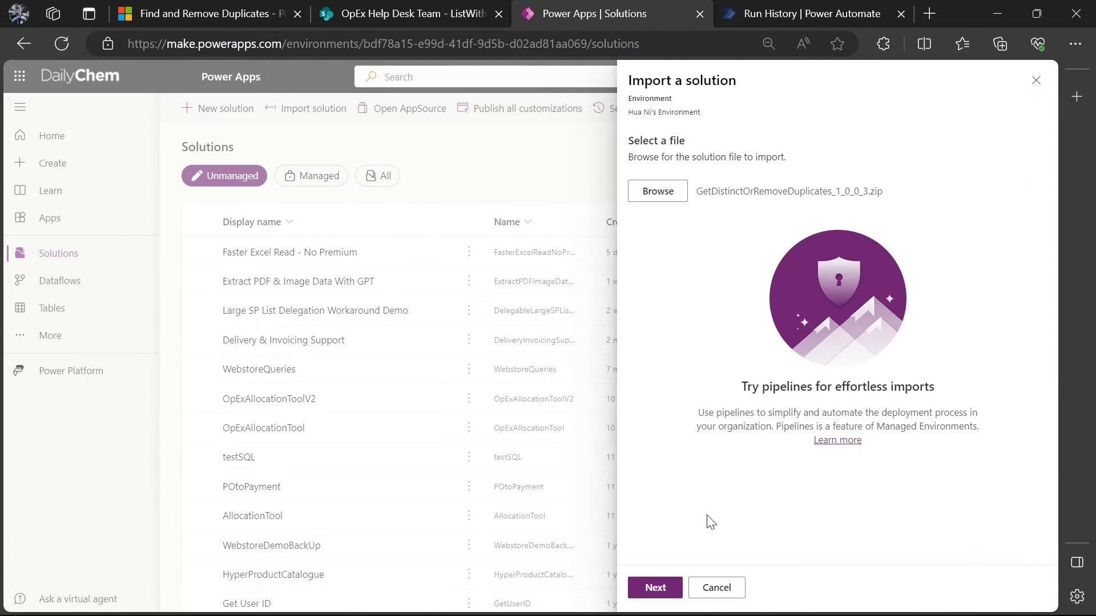
Step: Import the GetDistinctOrRemoveDuplicates solution with the existing SharePoint connection and dismiss the import notification
left_click(668, 593)
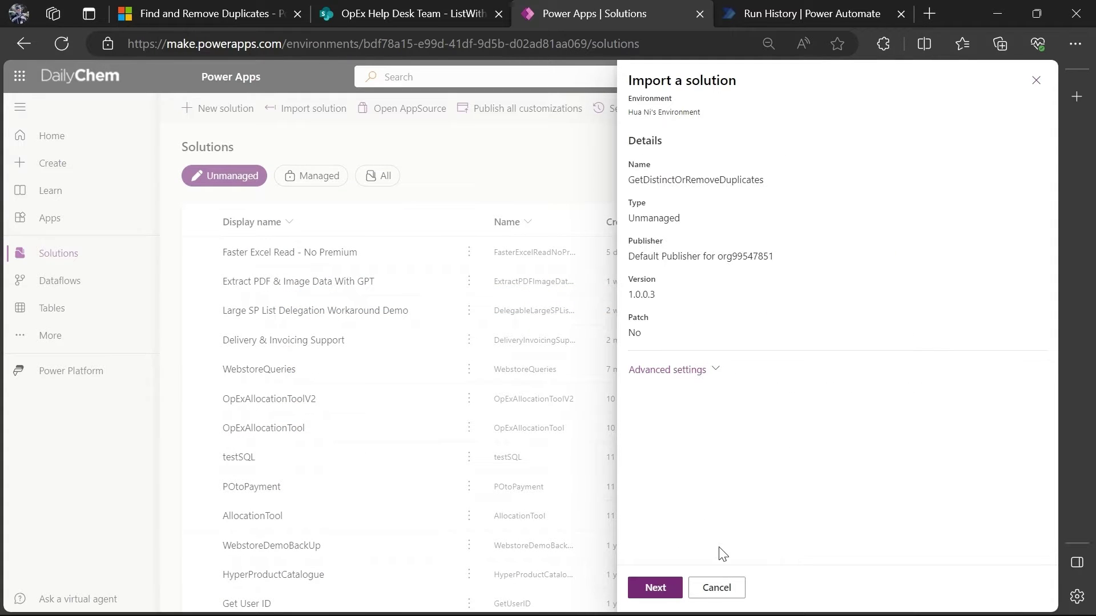
left_click(655, 588)
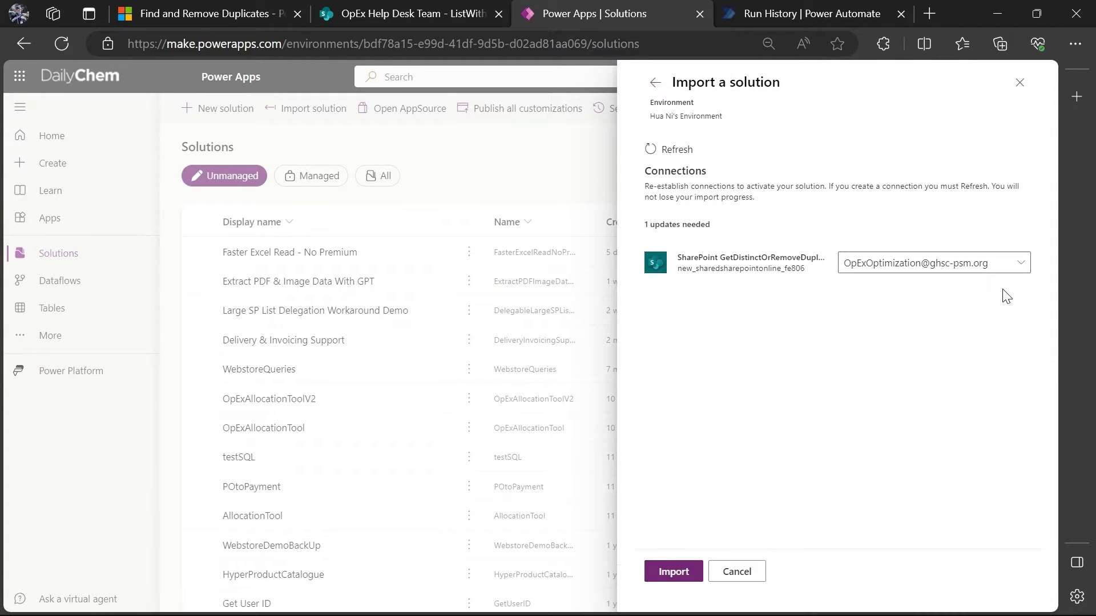
left_click(1020, 267)
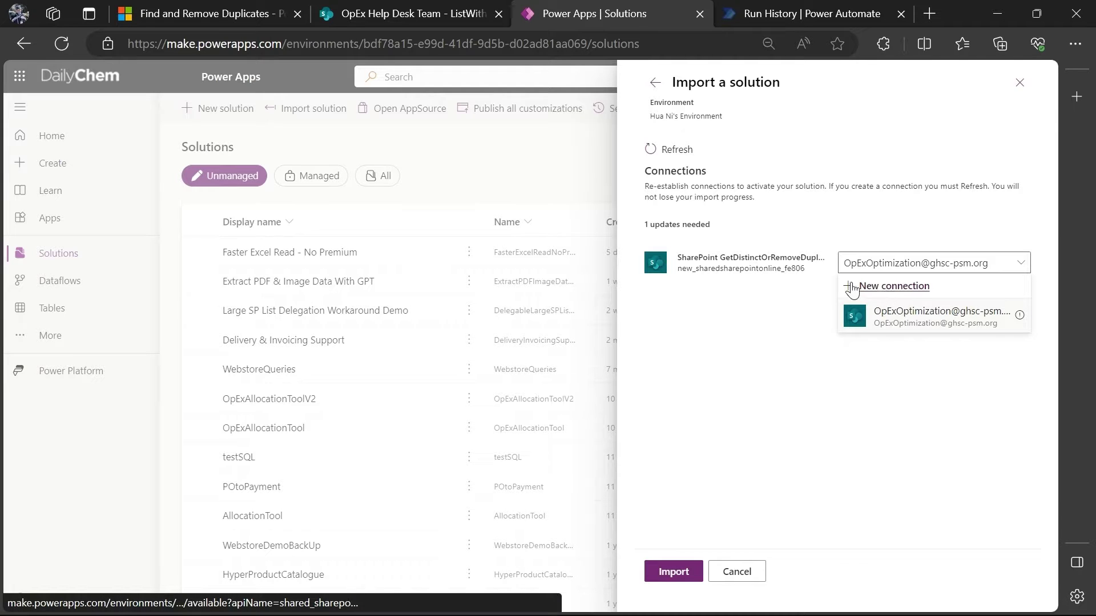
left_click(713, 454)
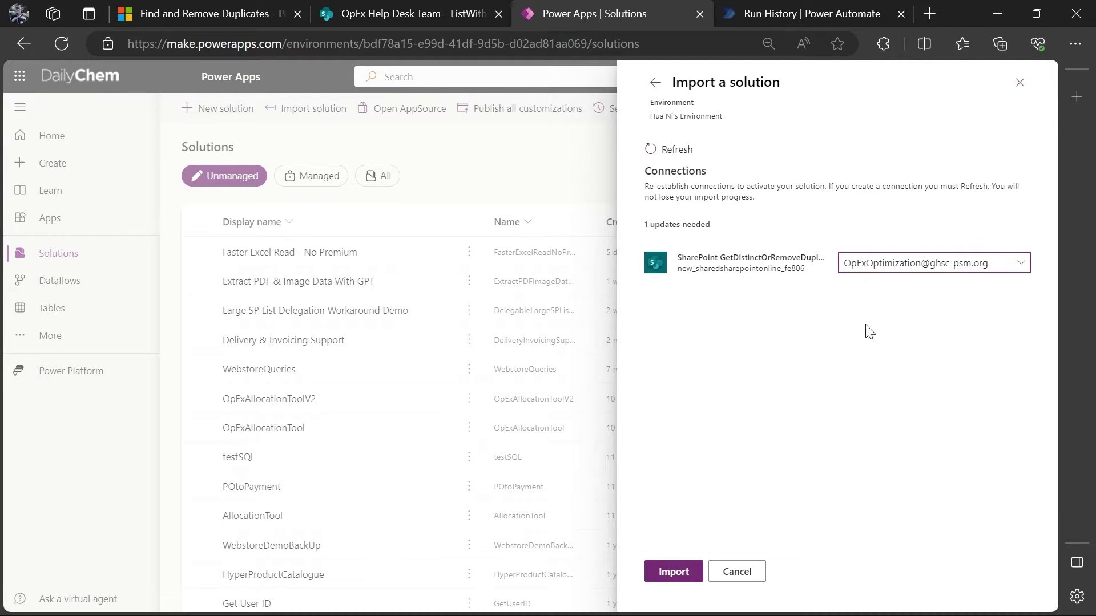
left_click(684, 577)
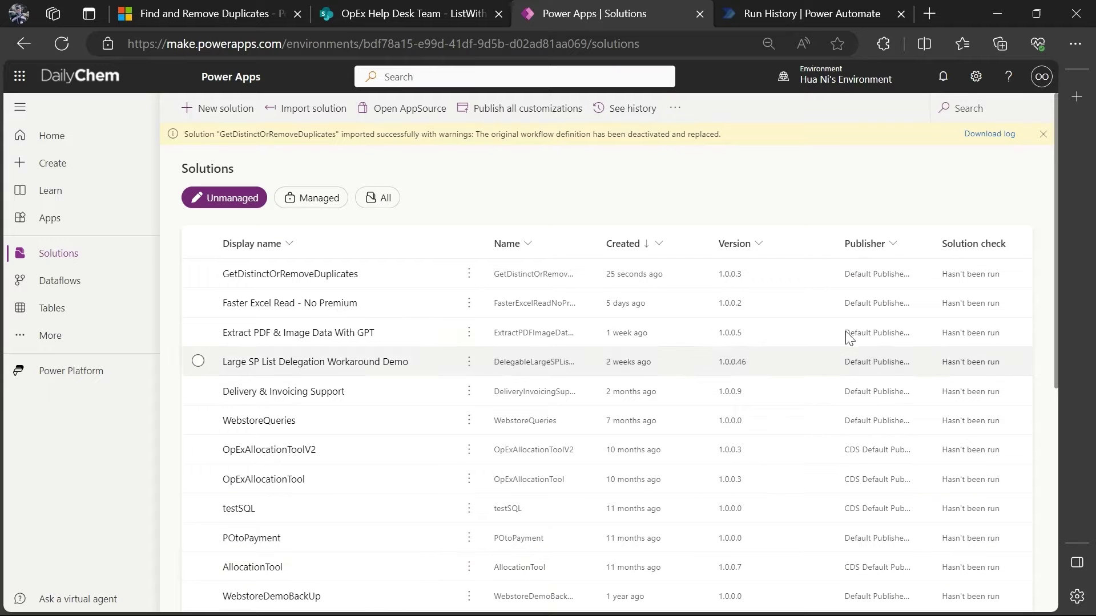
left_click(1044, 134)
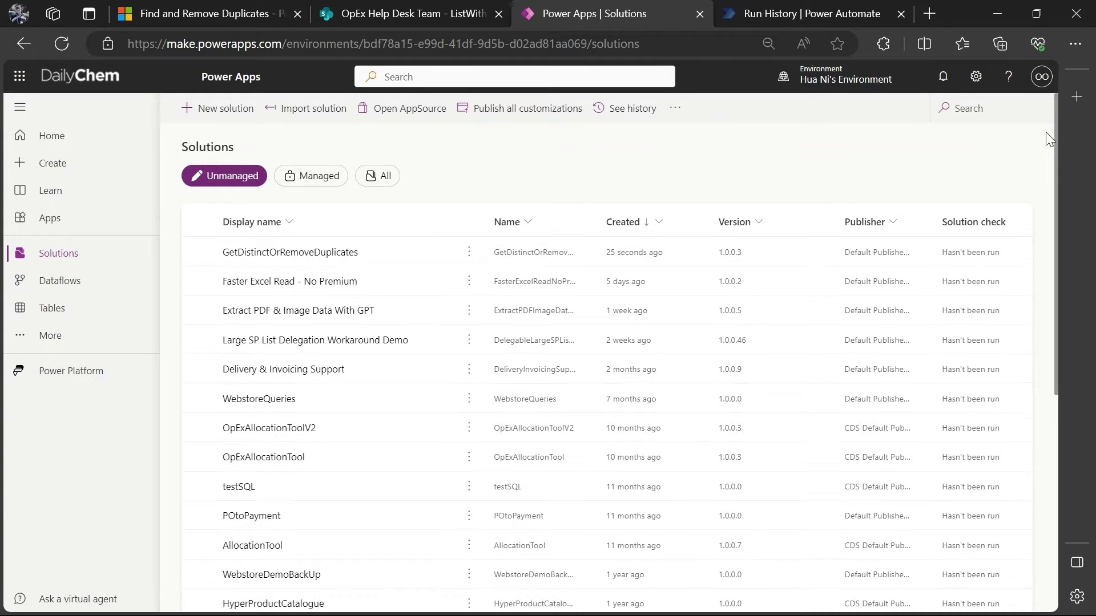
Step: Open the GetDistinctOrRemoveDuplicates solution and its Find & Remove Duplicates V1.1 cloud flow for editing
left_click(308, 254)
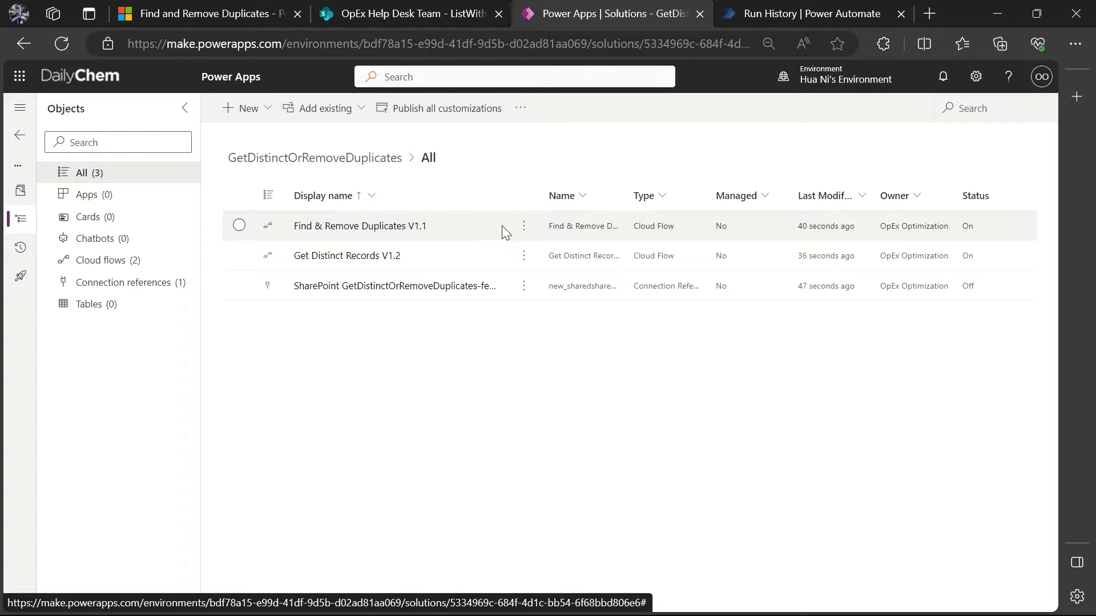
left_click(525, 227)
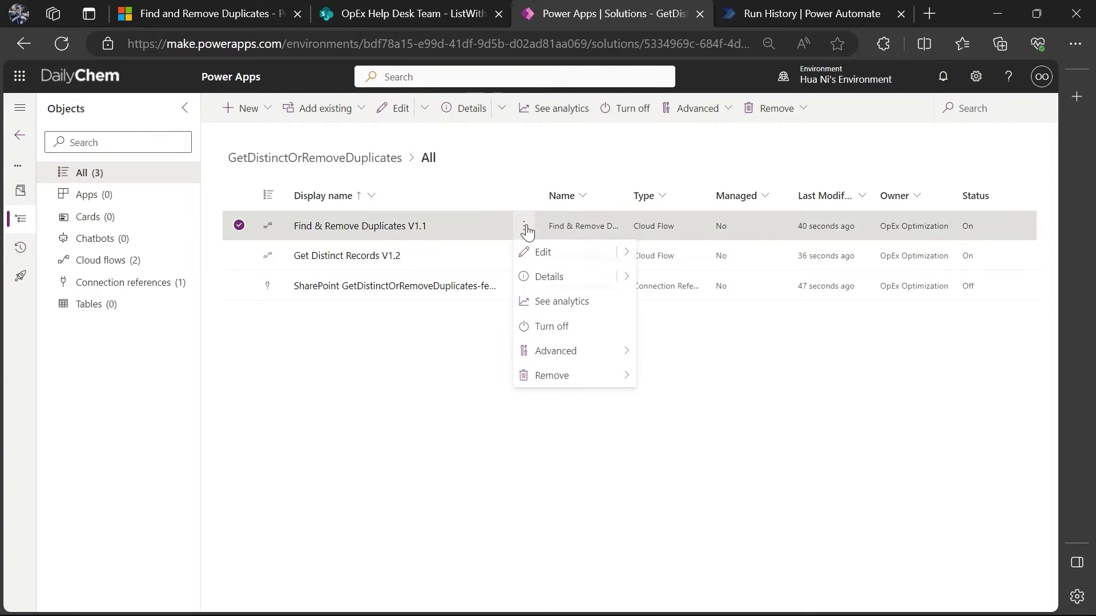
left_click(565, 256)
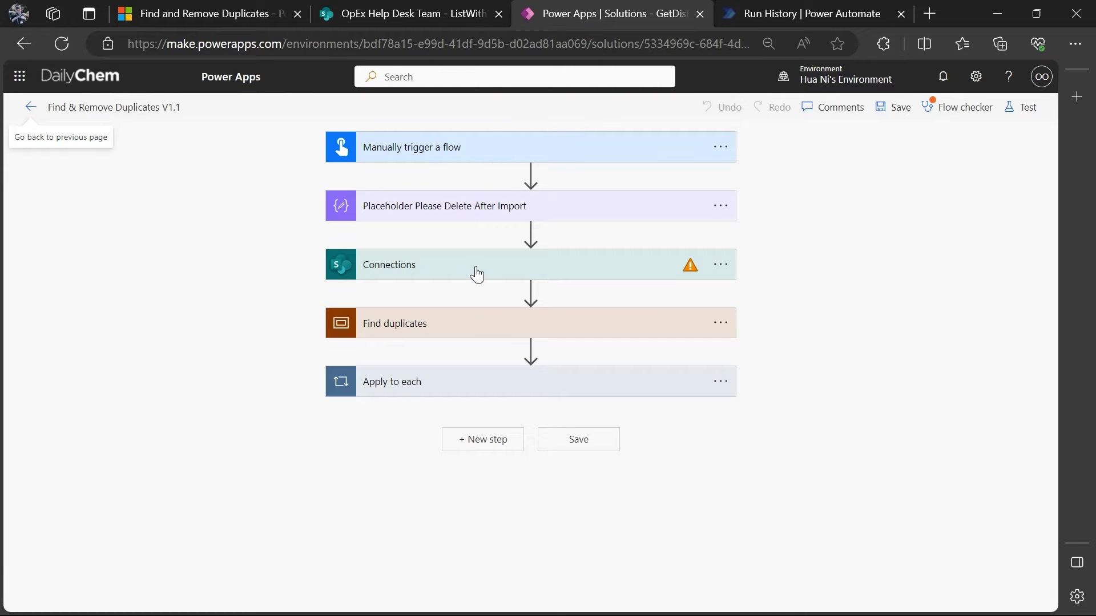
Step: Repair the invalid SharePoint connections: create a new connection reference for the action above Find duplicates and use it for the action inside Apply to each
left_click(477, 266)
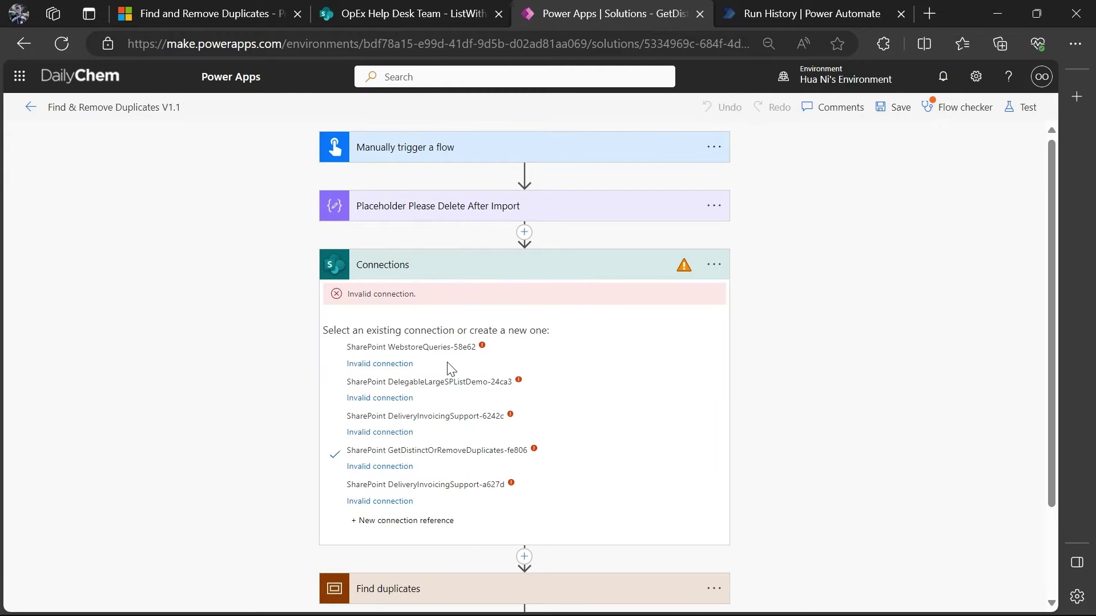
left_click(387, 520)
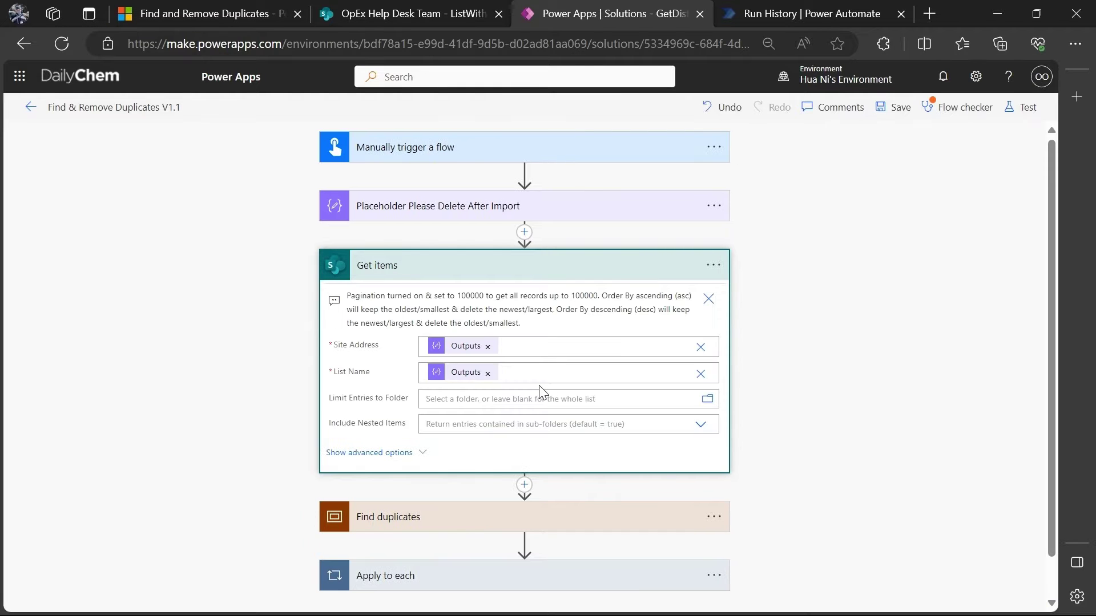
scroll(479, 485, "down", 1)
left_click(421, 532)
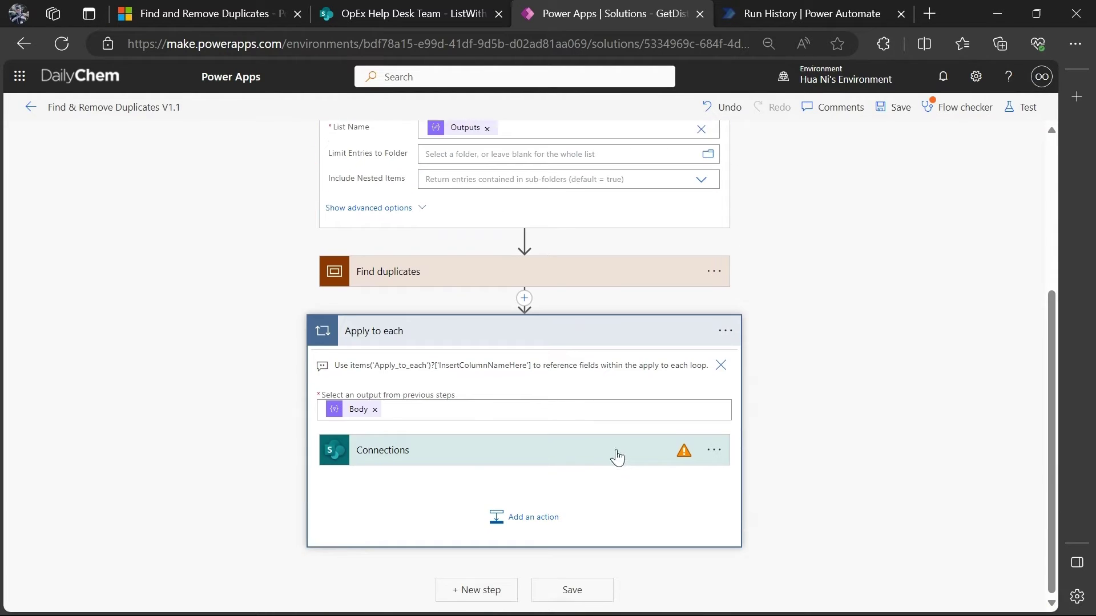
left_click(721, 456)
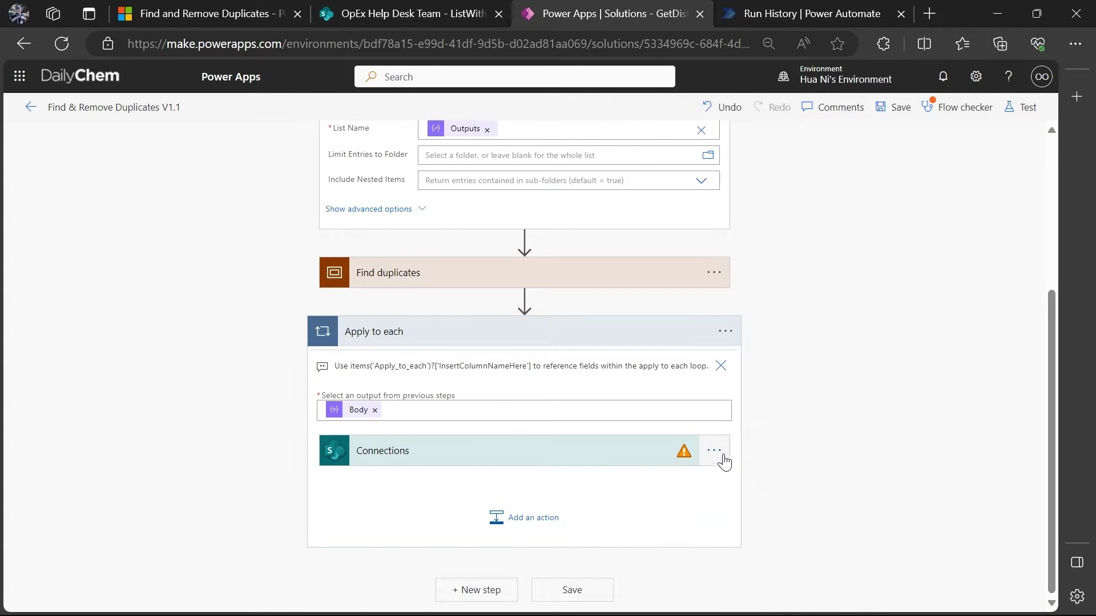
left_click(587, 455)
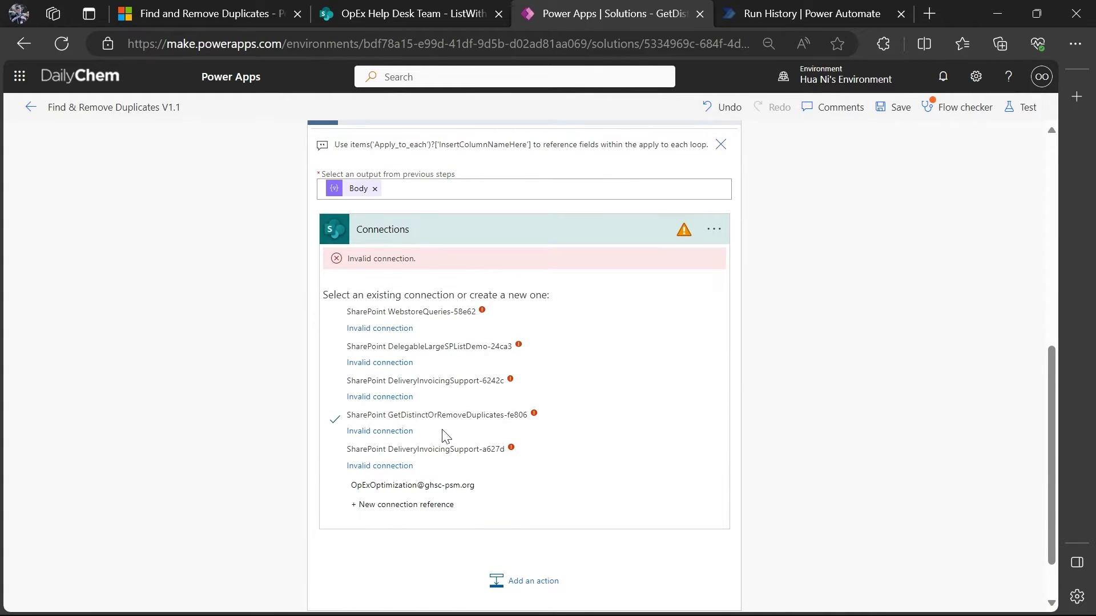
left_click(417, 487)
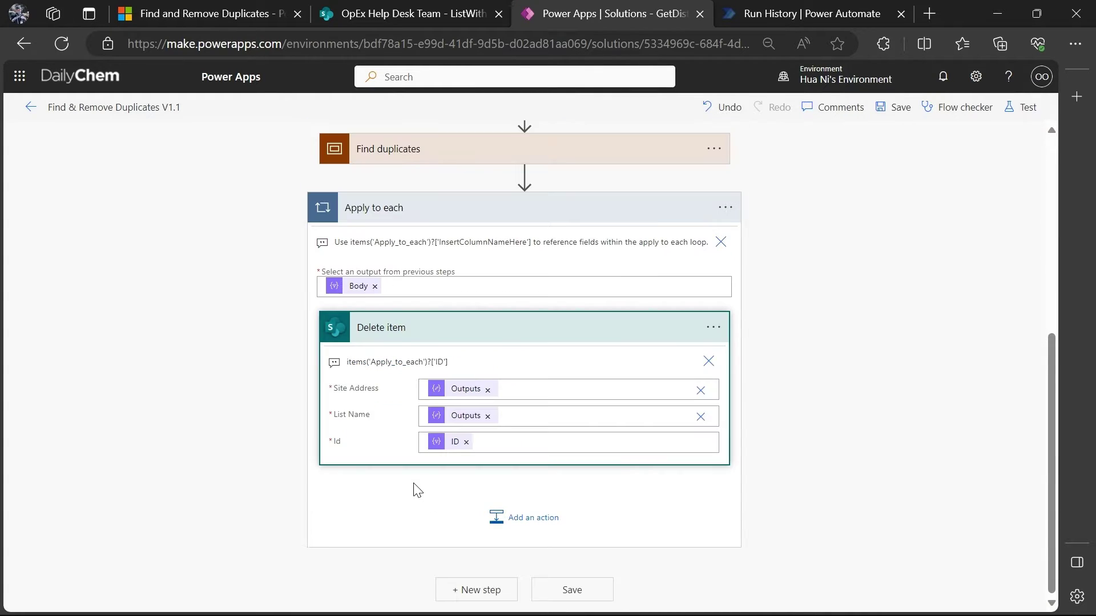
Step: Collapse the Delete item action, the Apply to each loop and the Get items action
scroll(434, 456, "up", 2)
left_click(451, 402)
left_click(418, 333)
scroll(434, 325, "up", 4)
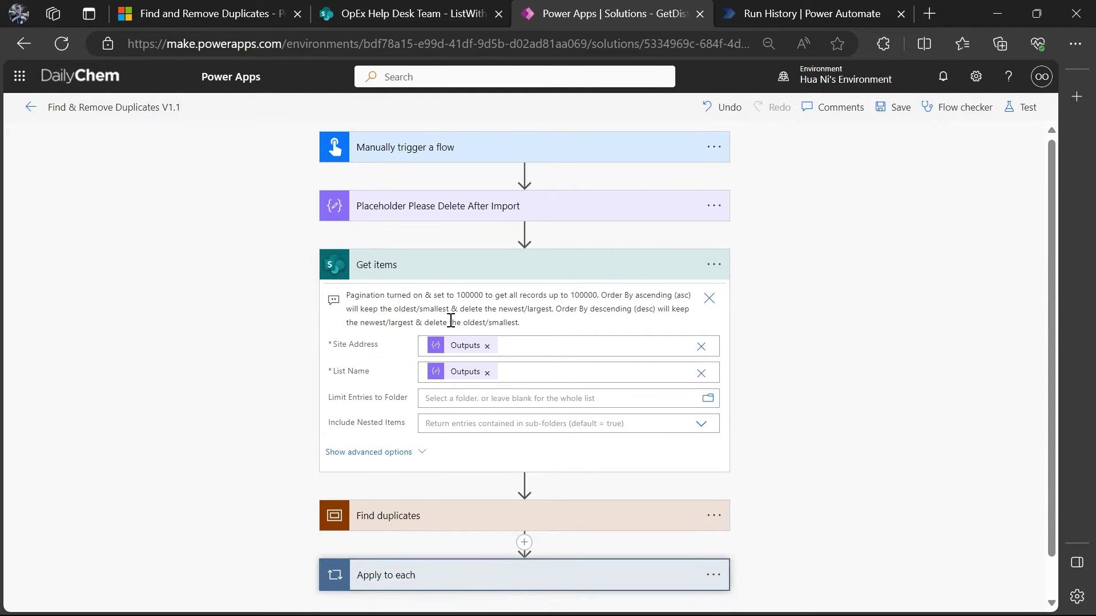
left_click(437, 268)
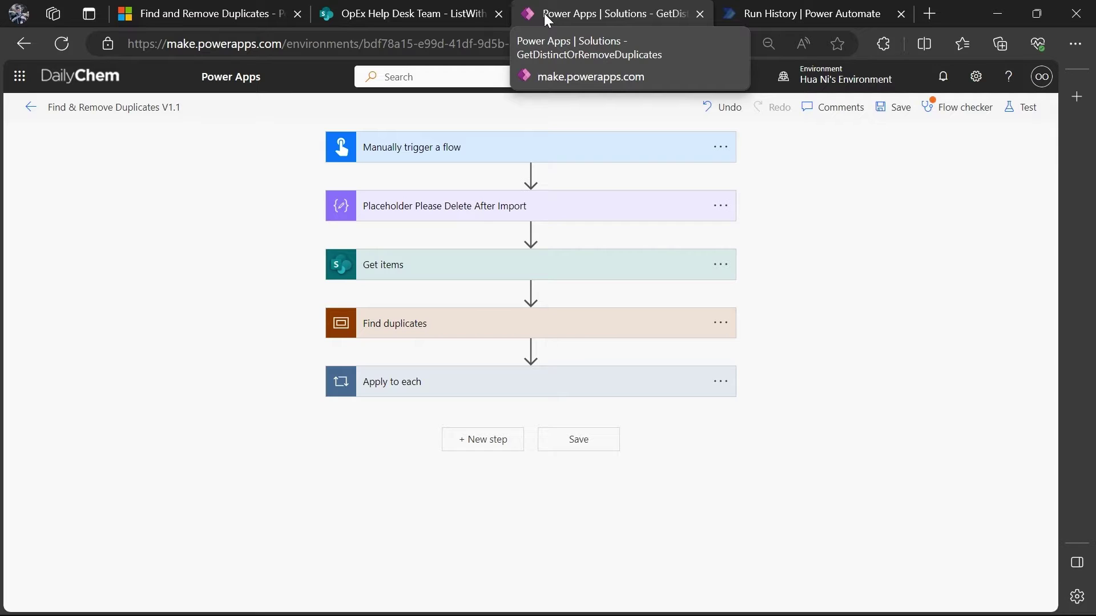
Step: Examine the Get items settings and, inside Find duplicates, the source and column mapping of Select DuplicateCheckFields
left_click(476, 274)
scroll(485, 271, "down", 2)
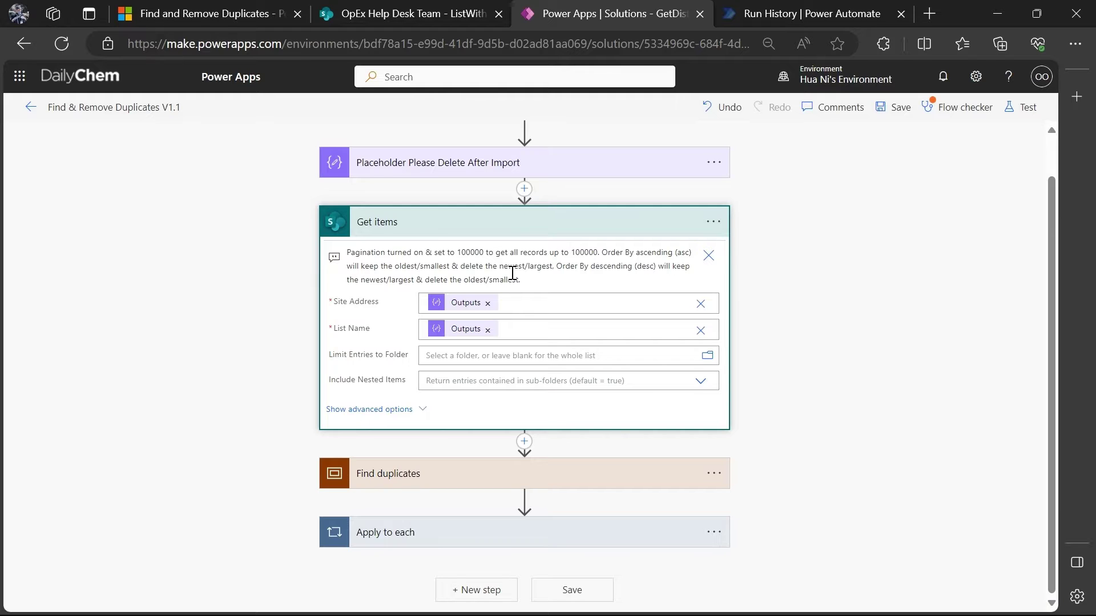
left_click(442, 472)
scroll(487, 399, "down", 3)
left_click(425, 418)
scroll(463, 376, "down", 3)
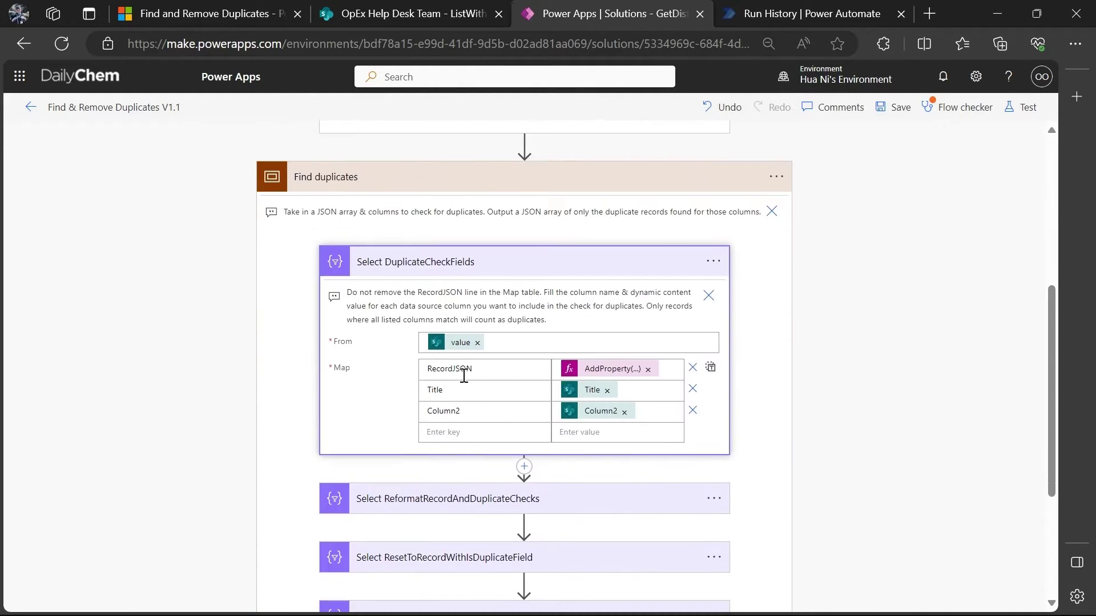
mouse_move(459, 349)
mouse_move(587, 418)
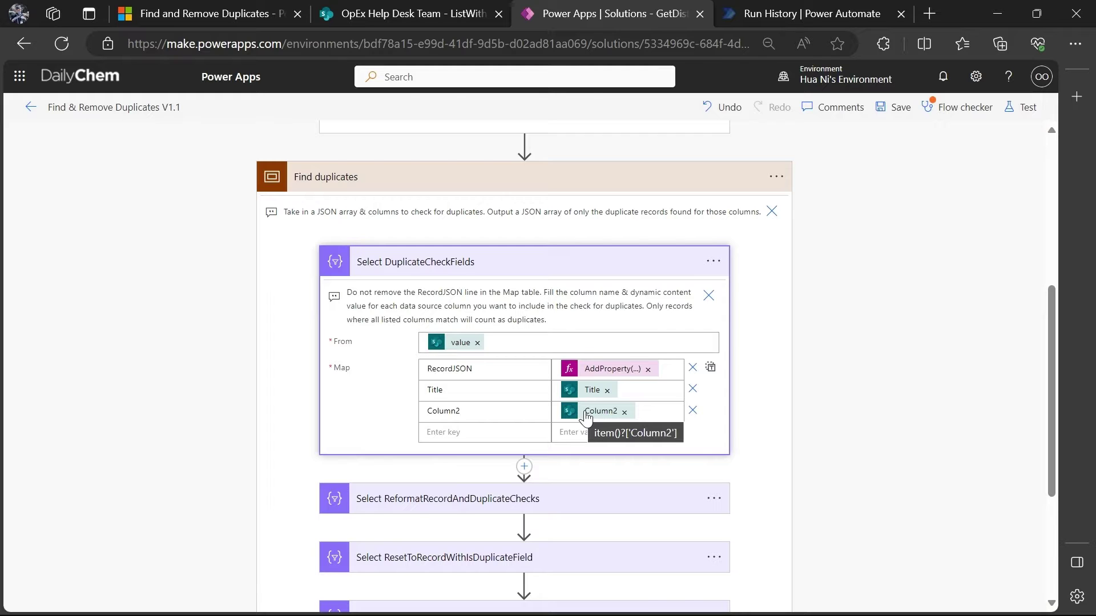
scroll(586, 418, "down", 1)
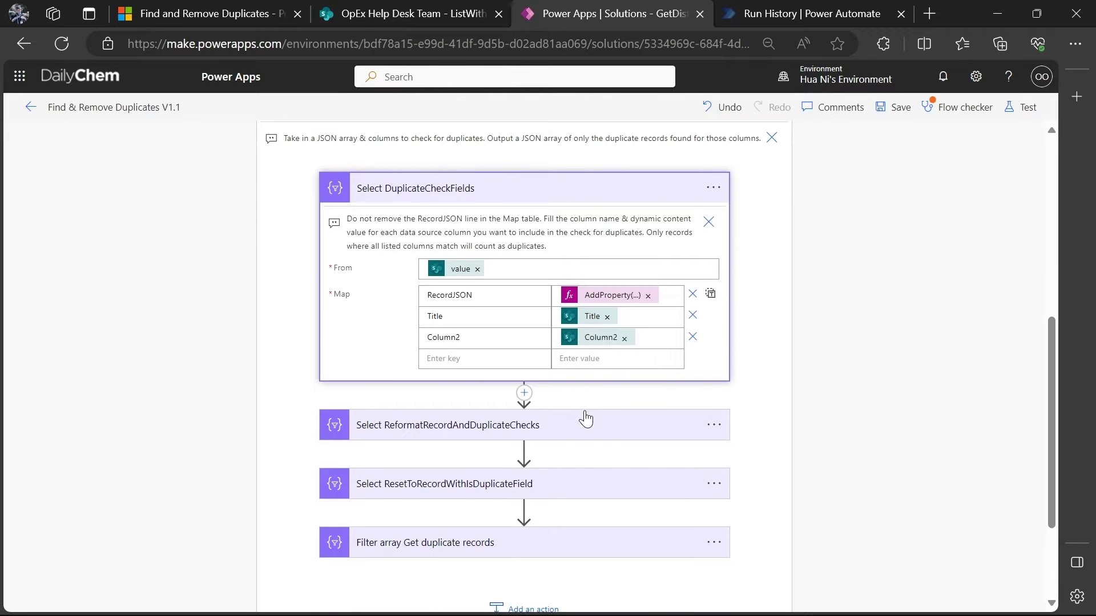
Step: Expand Select ReformatRecordAndDuplicateChecks inside Find duplicates and review its note, source and column mapping
left_click(501, 432)
scroll(513, 409, "down", 2)
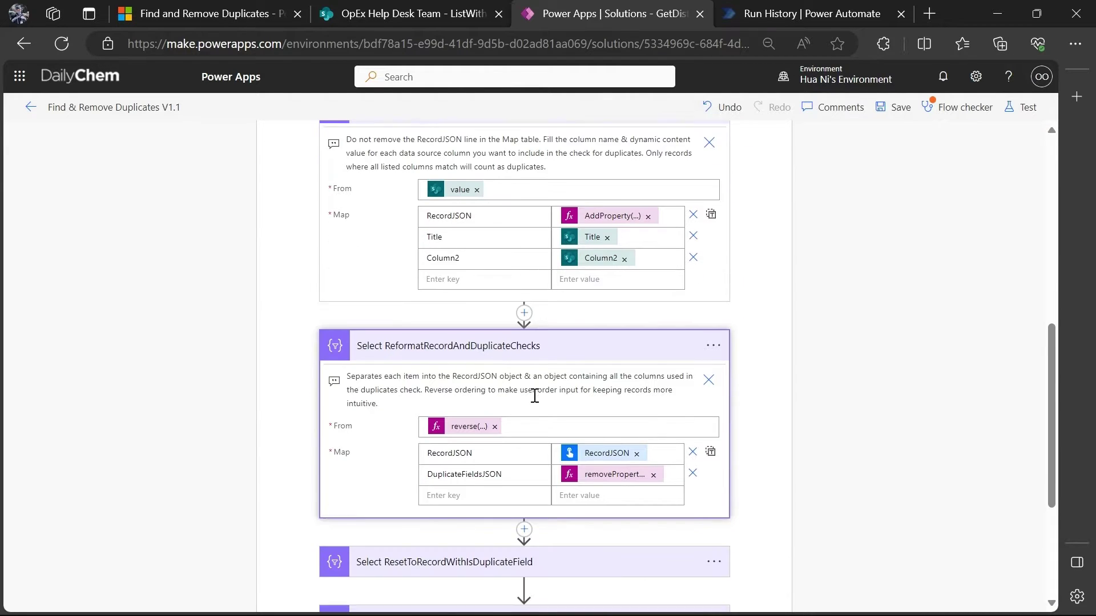
scroll(535, 395, "down", 1)
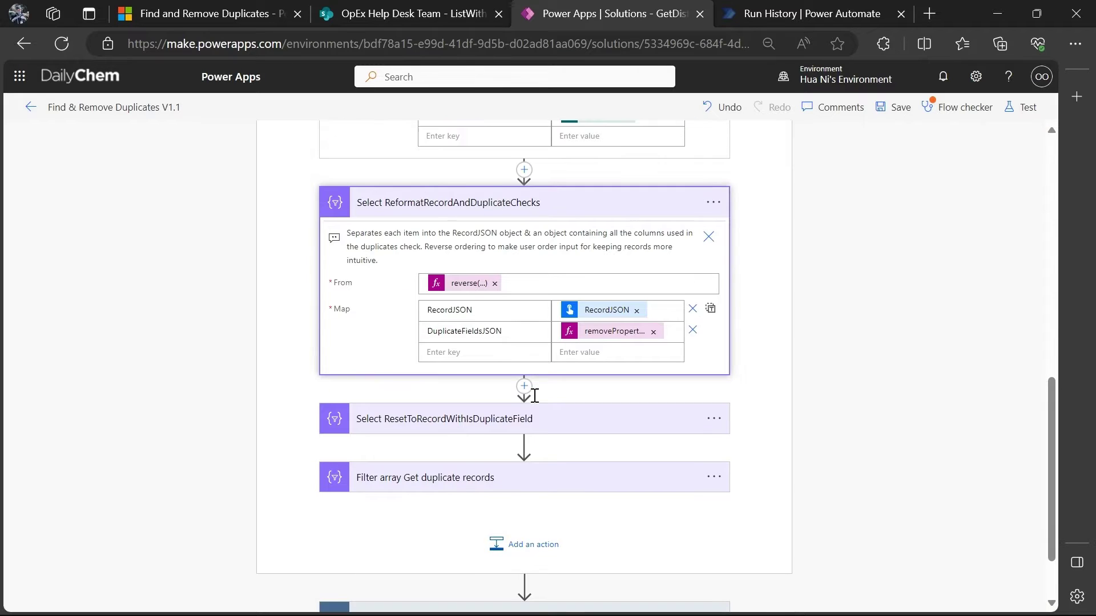
scroll(534, 396, "down", 1)
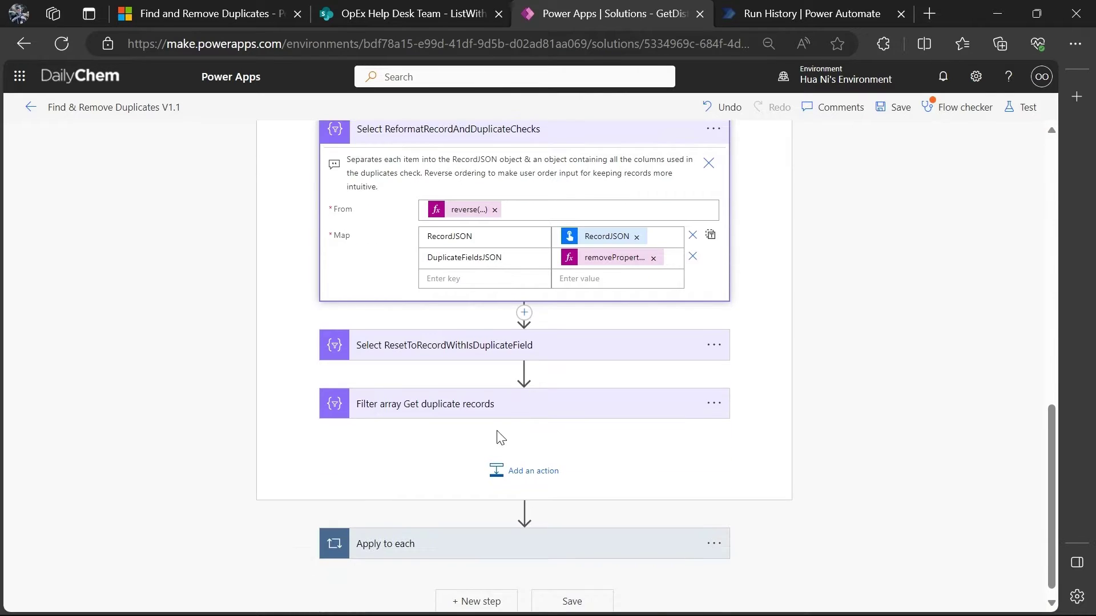
Step: Expand Select ResetToRecordWithIsDuplicateField and Filter array Get duplicate records to review their sources, mapping and filter condition
left_click(464, 358)
scroll(464, 358, "down", 1)
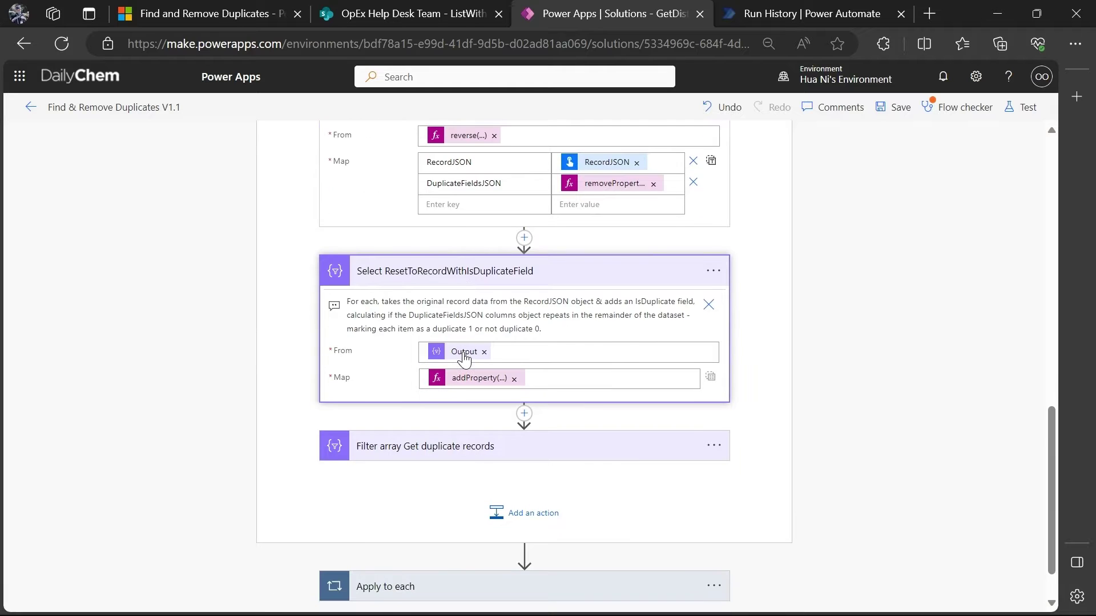
scroll(464, 359, "down", 1)
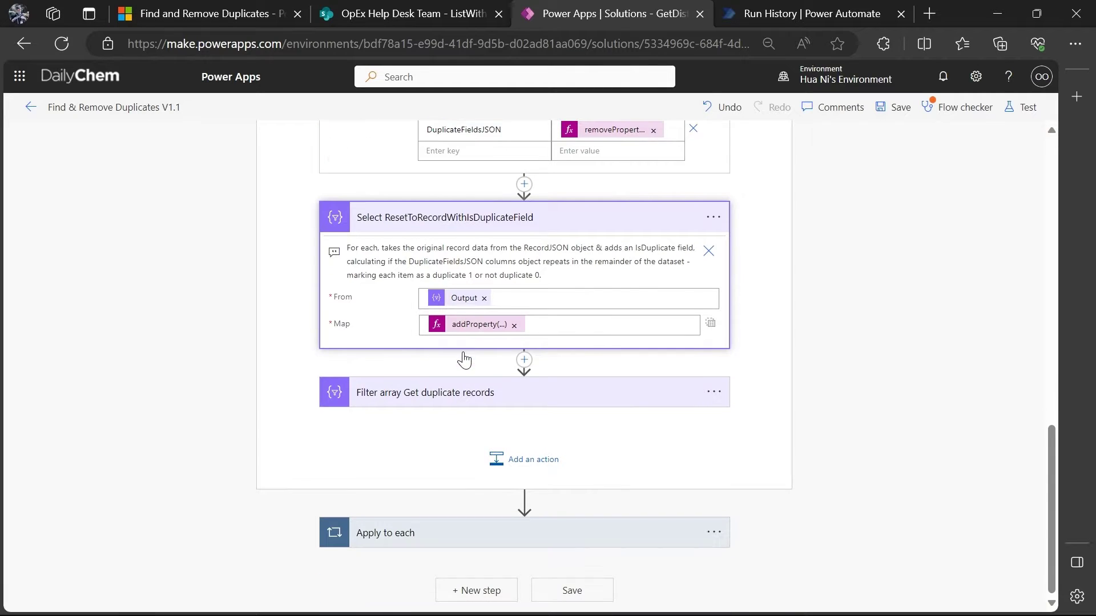
left_click(446, 402)
scroll(451, 394, "down", 1)
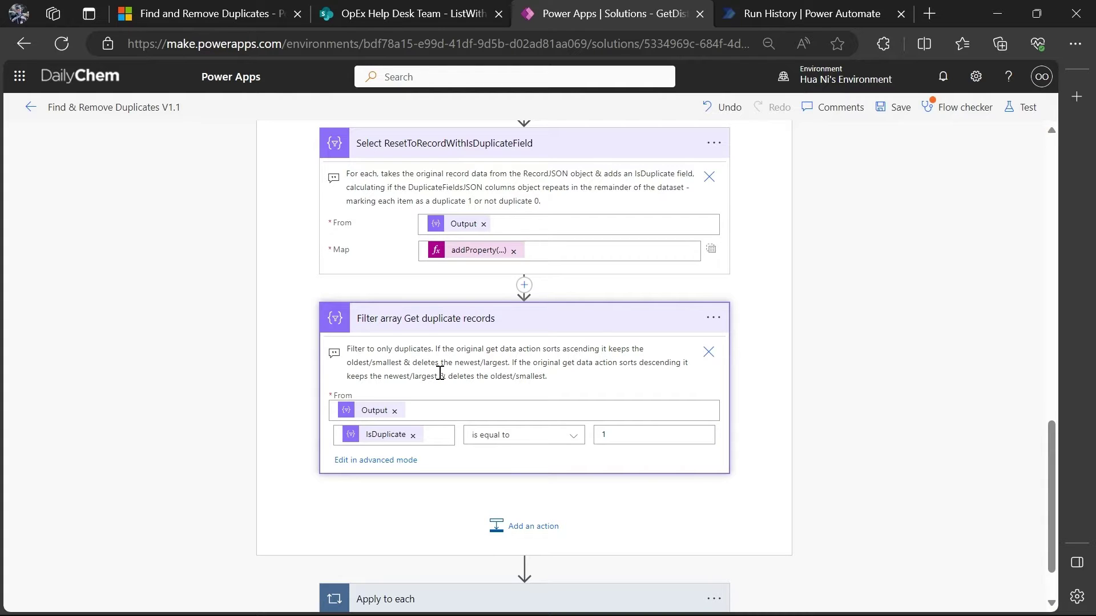
scroll(440, 373, "down", 1)
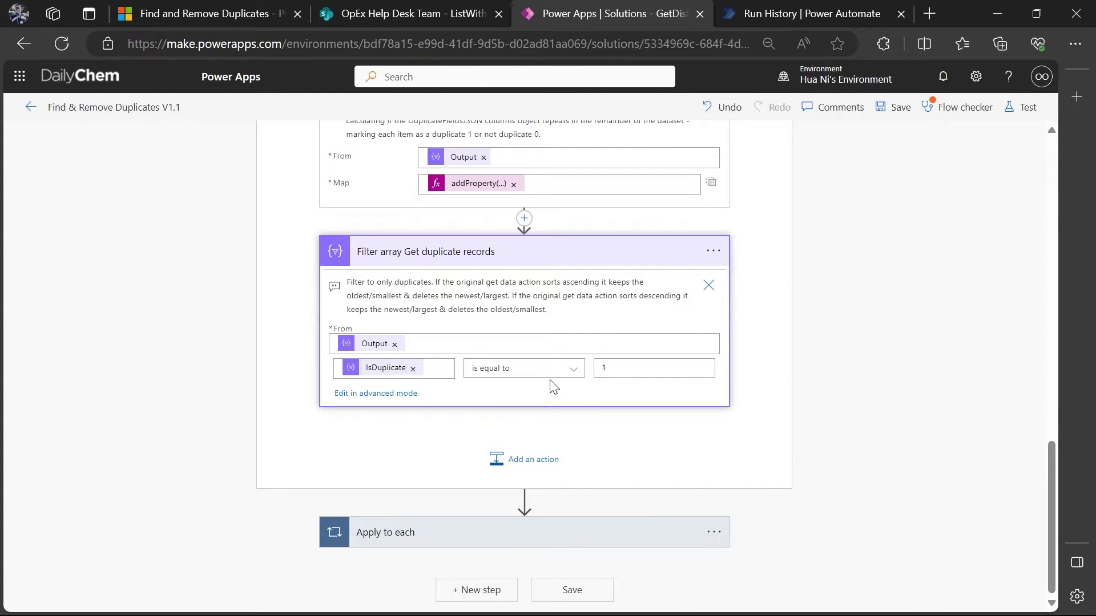
Step: Expand the Apply to each loop and its Delete item action to review their inputs, and return to Select DuplicateCheckFields
left_click(436, 541)
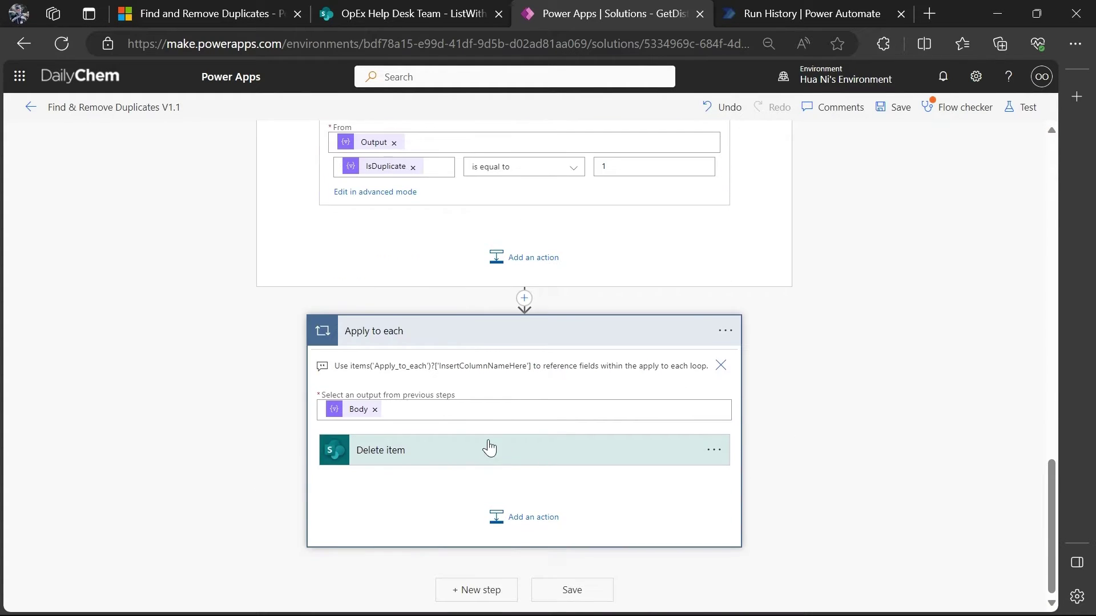
left_click(421, 456)
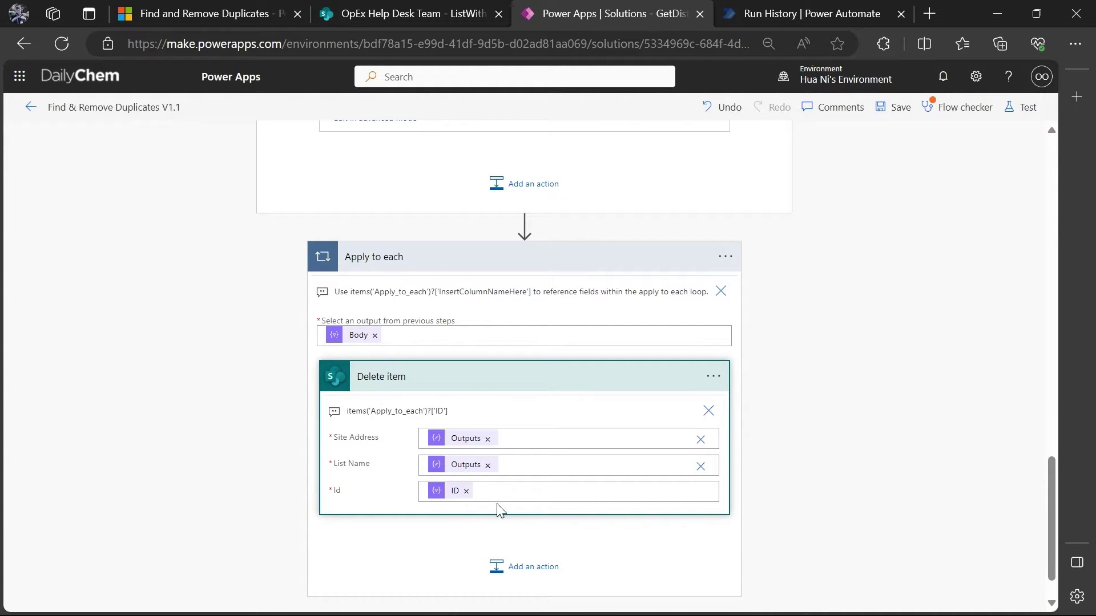
scroll(465, 350, "up", 10)
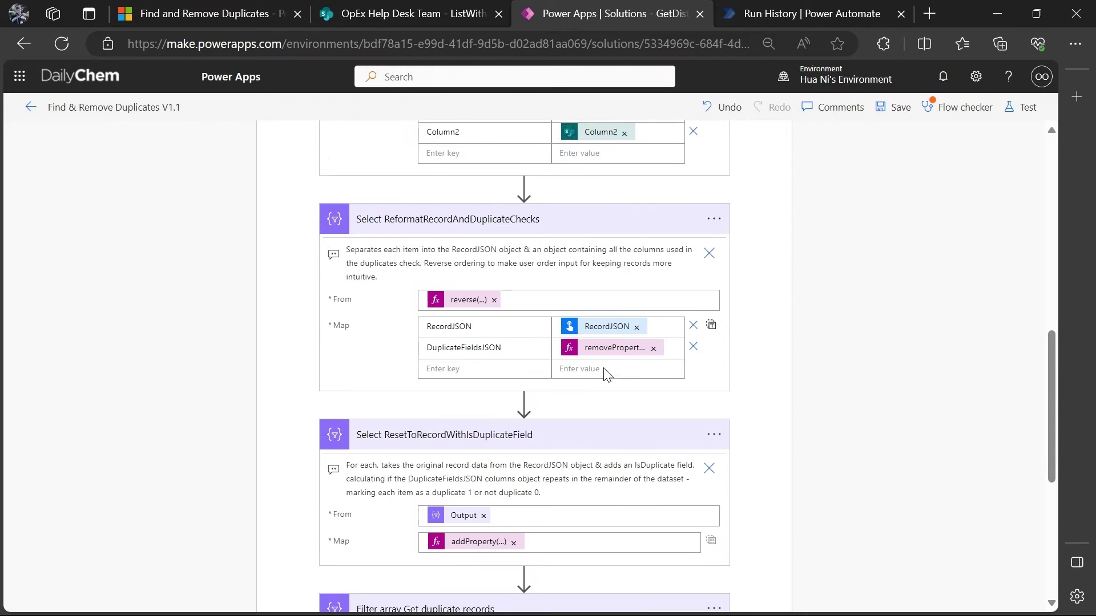
scroll(609, 371, "up", 8)
scroll(571, 409, "up", 1)
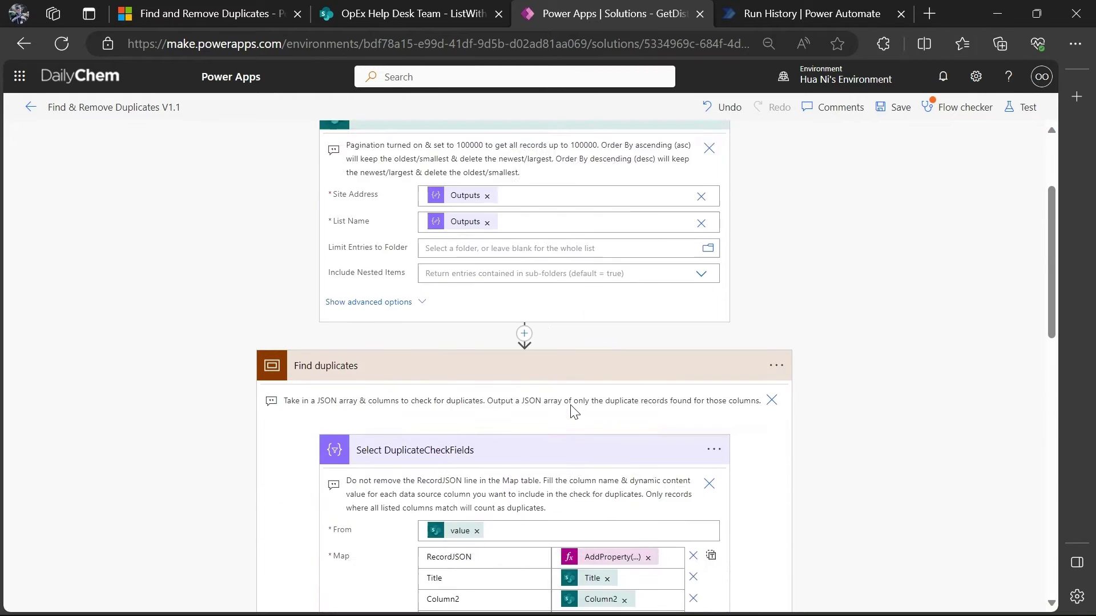
scroll(596, 371, "down", 5)
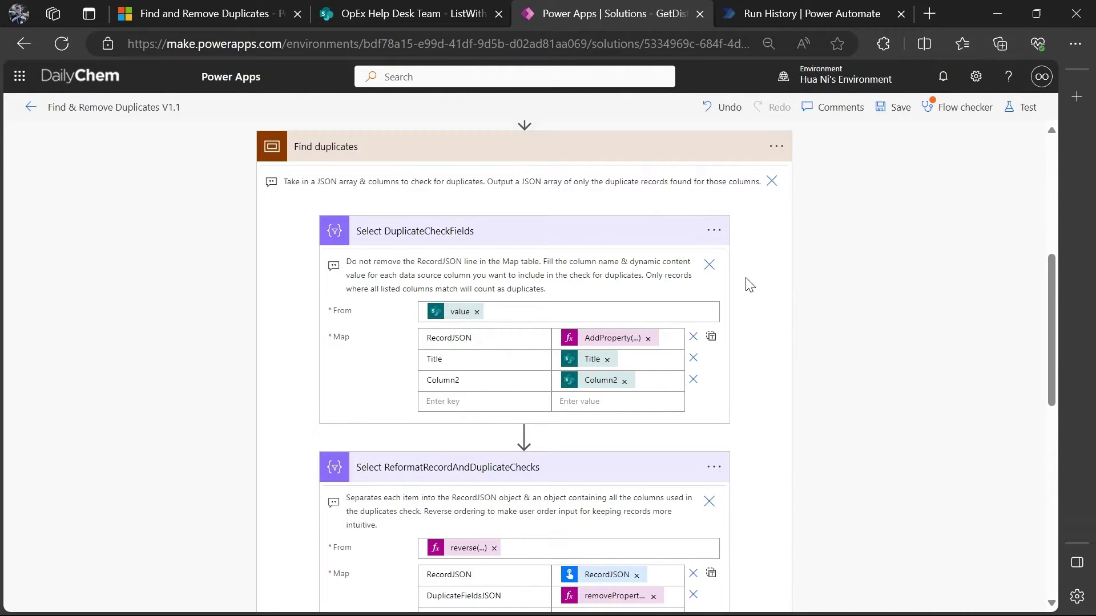
Step: Switch to the flow's run history in Power Automate and examine the raw inputs of Select DuplicateCheckFields
left_click(797, 13)
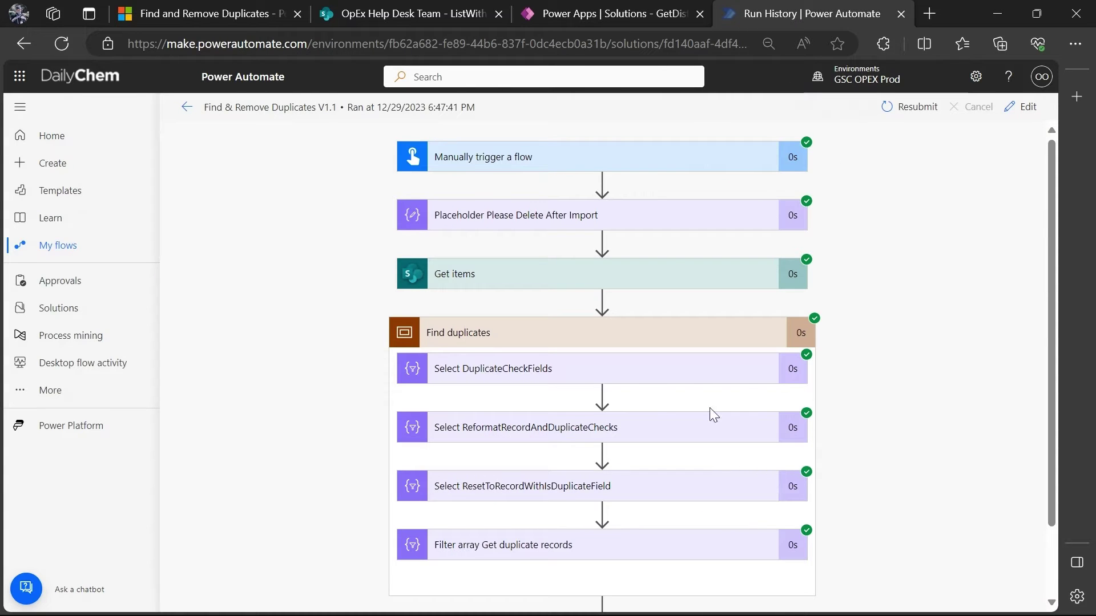
left_click(672, 375)
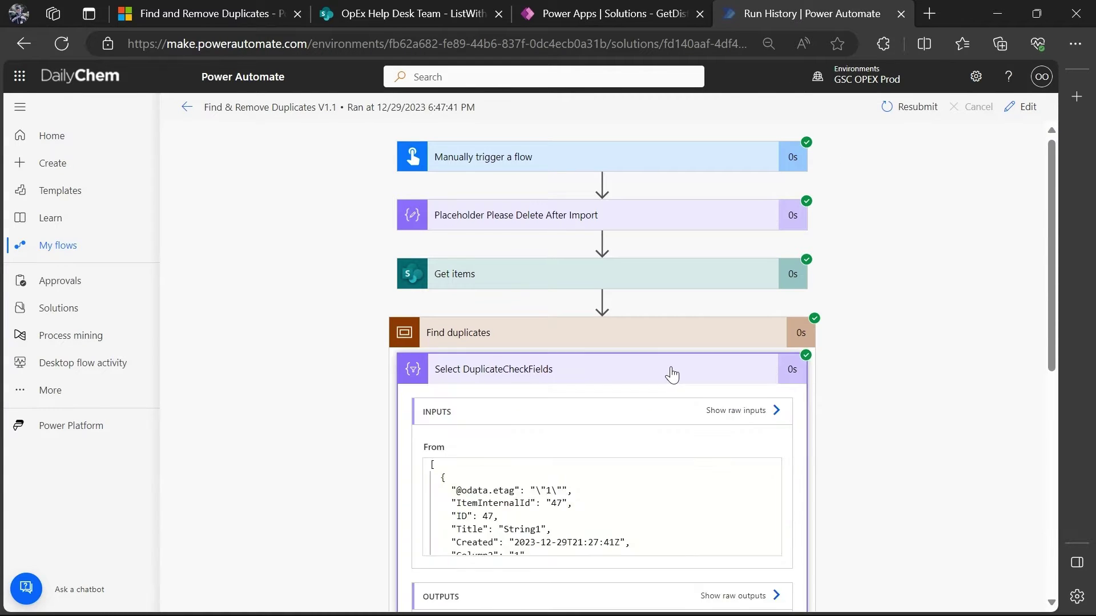
scroll(893, 371, "down", 3)
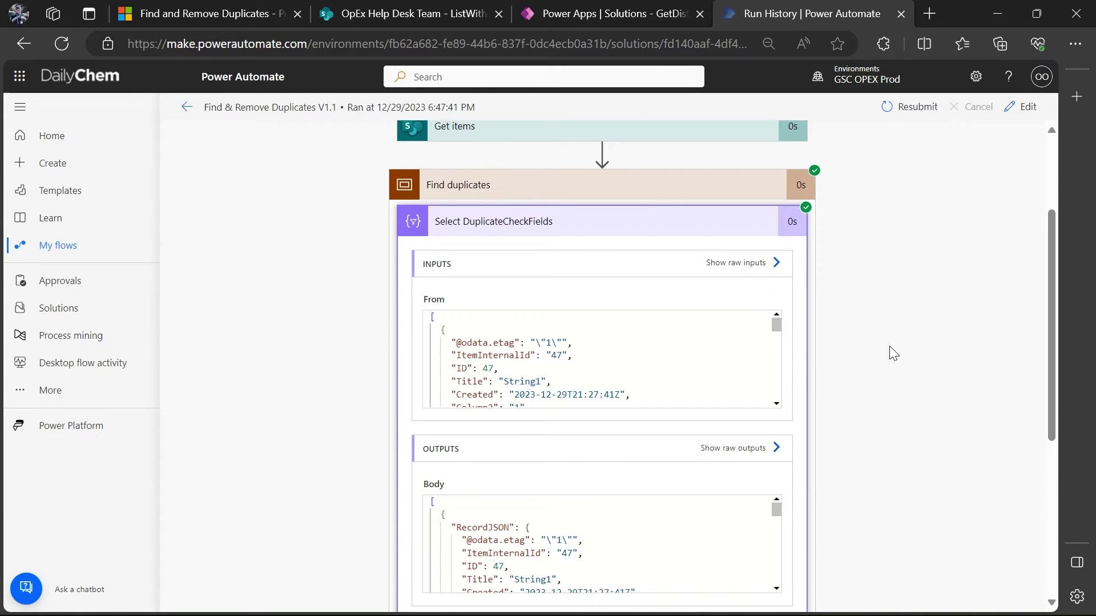
left_click(724, 263)
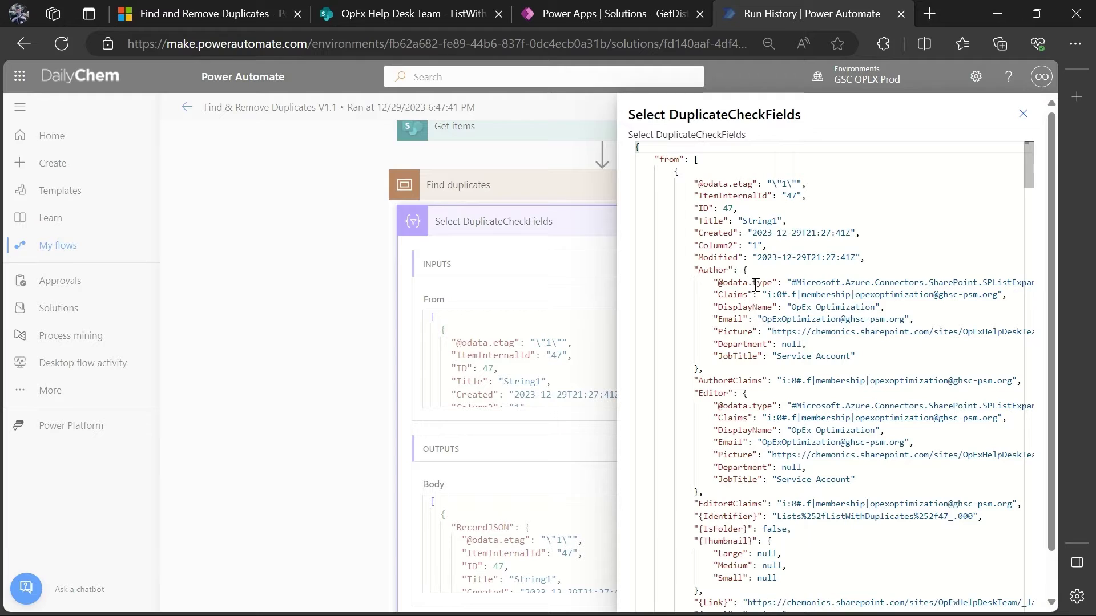
scroll(755, 284, "down", 10)
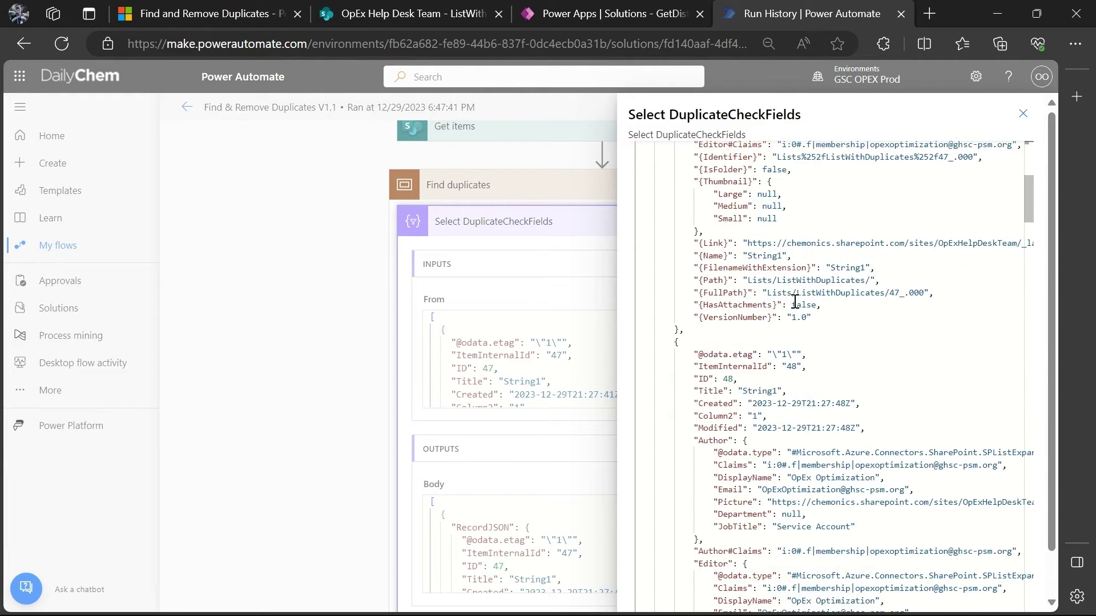
scroll(796, 301, "down", 20)
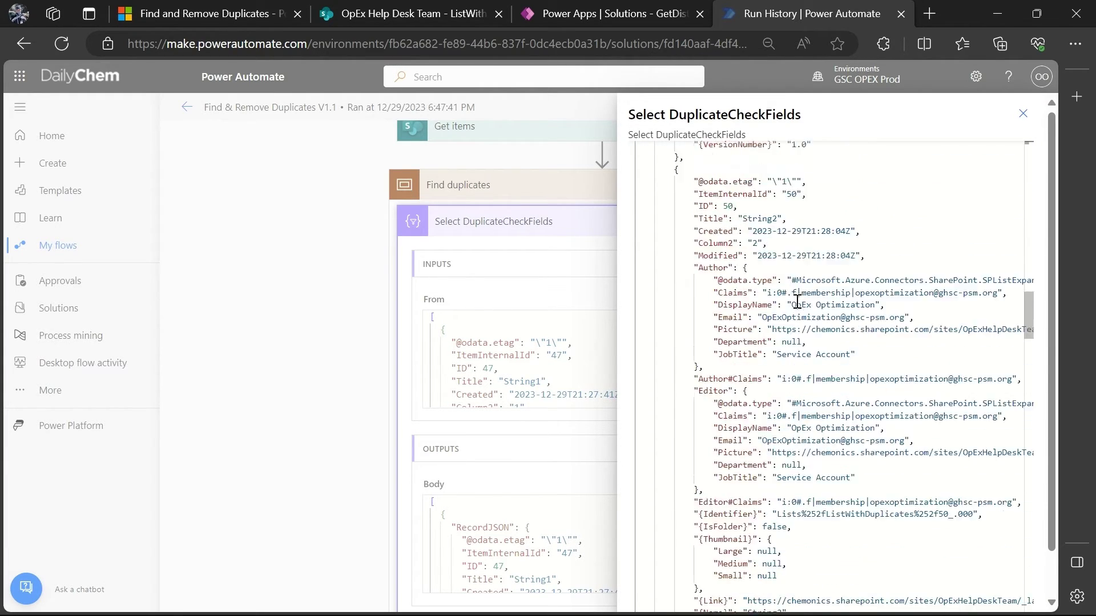
scroll(799, 301, "down", 15)
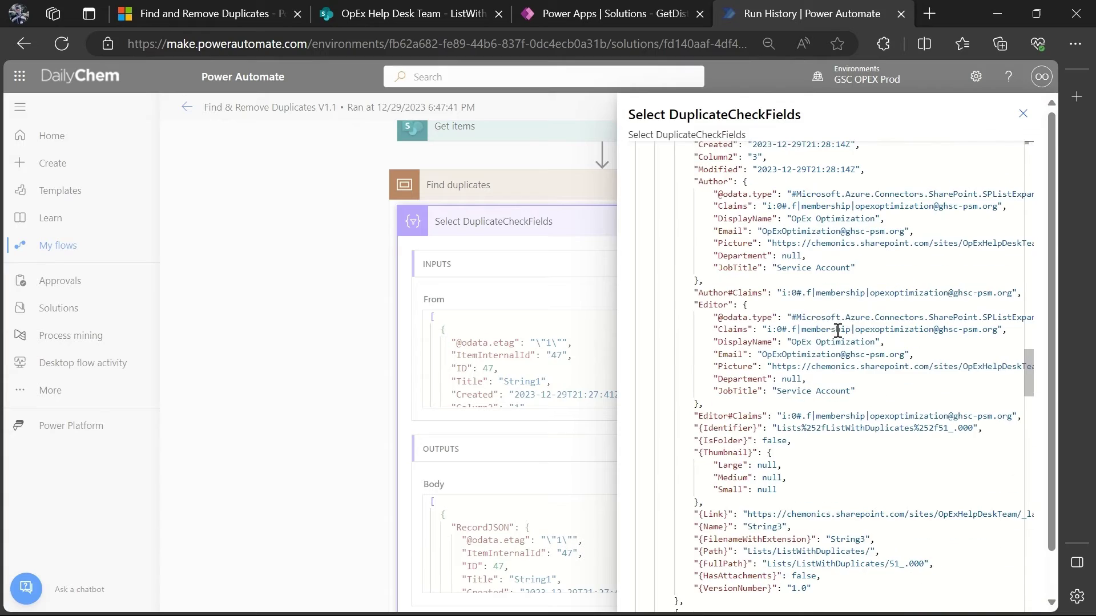
scroll(846, 333, "up", 7)
scroll(846, 333, "up", 20)
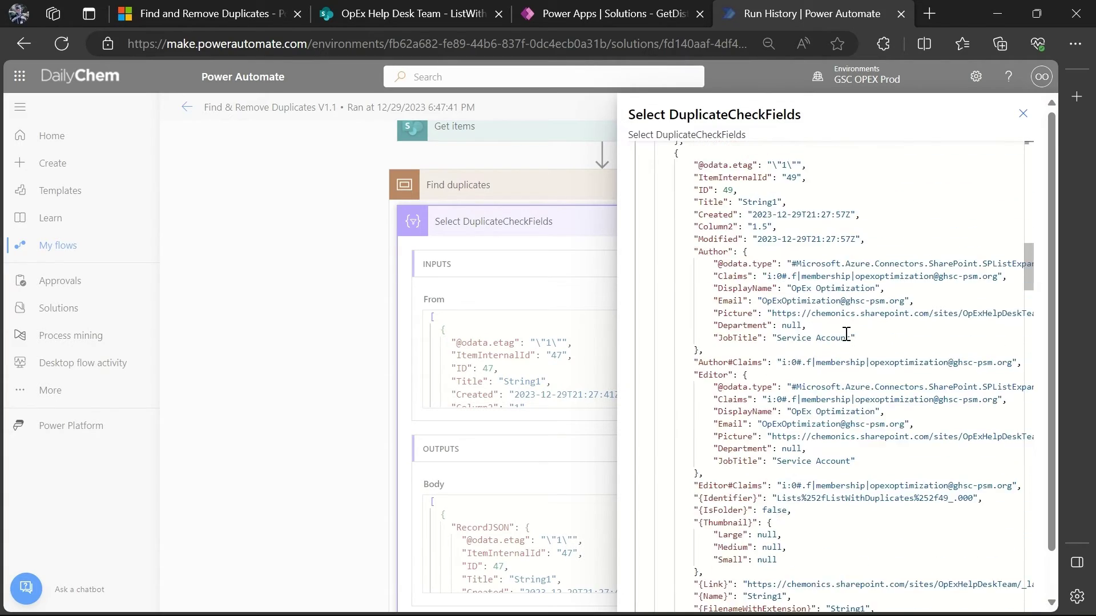
left_click(1023, 114)
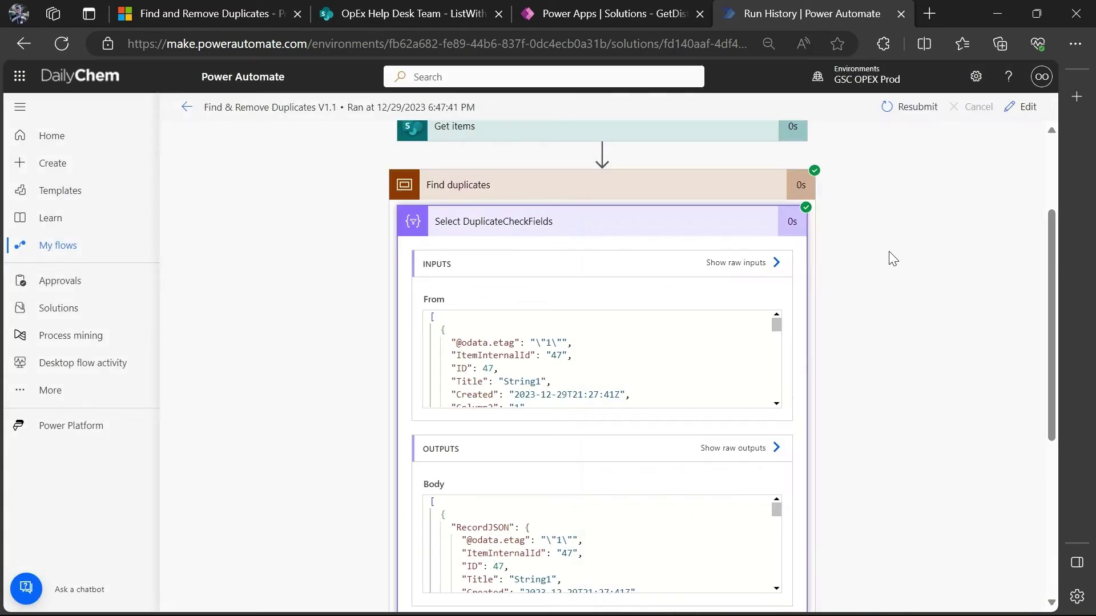
Step: Examine the raw outputs of Select DuplicateCheckFields, highlighting the first record's Title and Column2 fields and its MakeUniqueGUID property
scroll(823, 330, "down", 2)
left_click(758, 376)
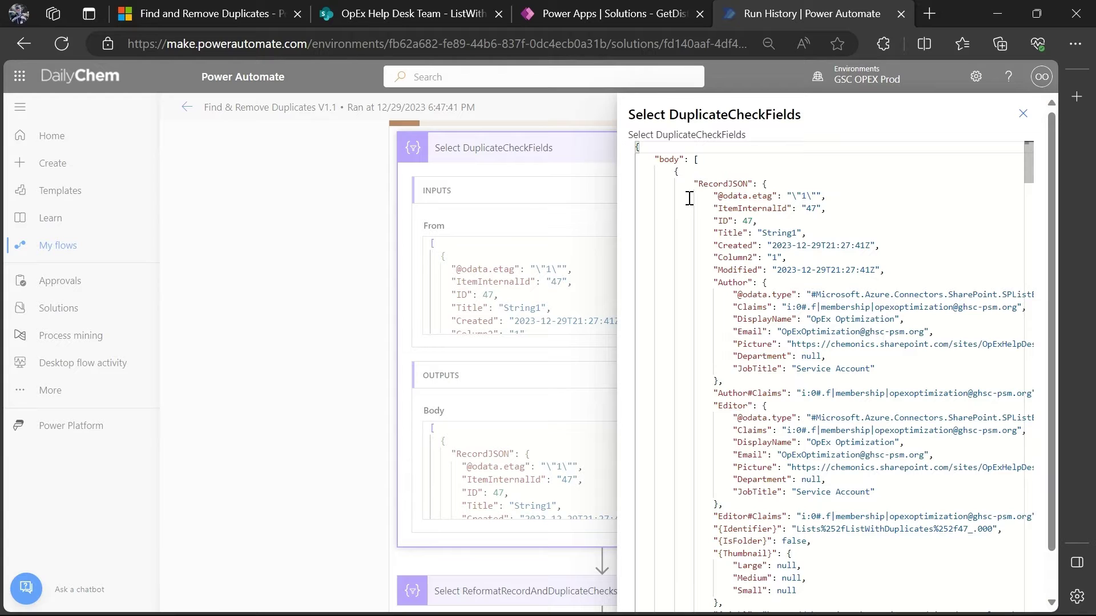
scroll(696, 228, "down", 6)
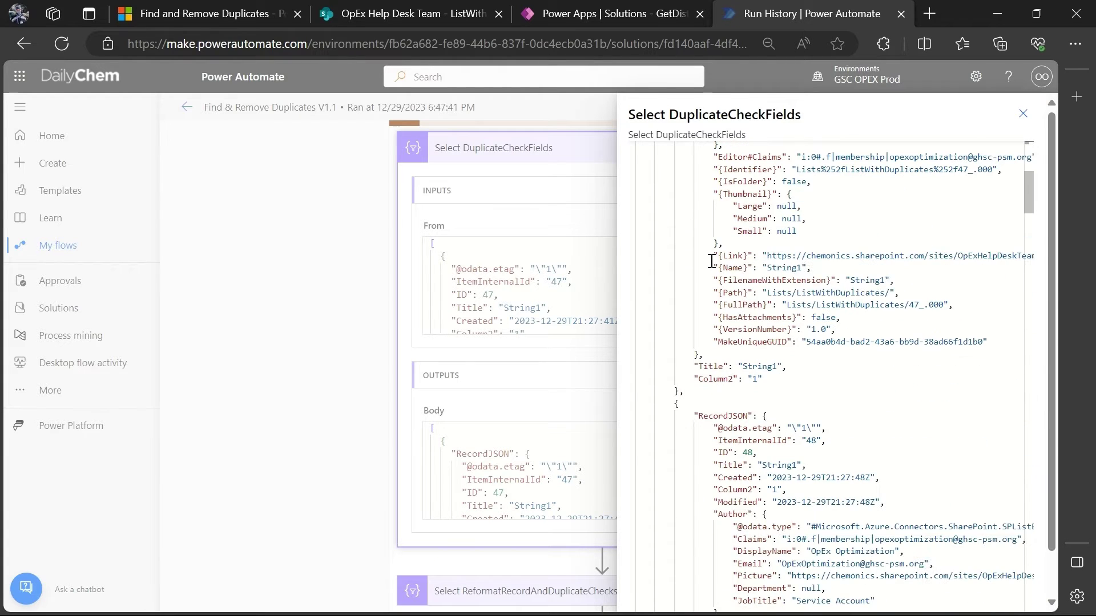
scroll(749, 354, "up", 6)
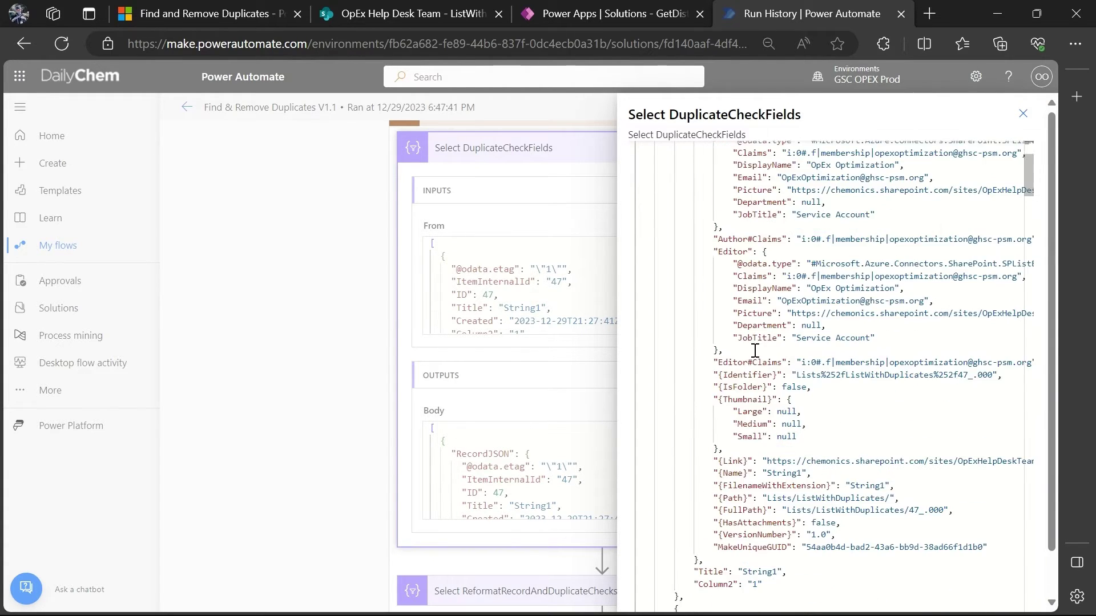
left_click_drag(695, 181, 768, 483)
left_click(700, 470)
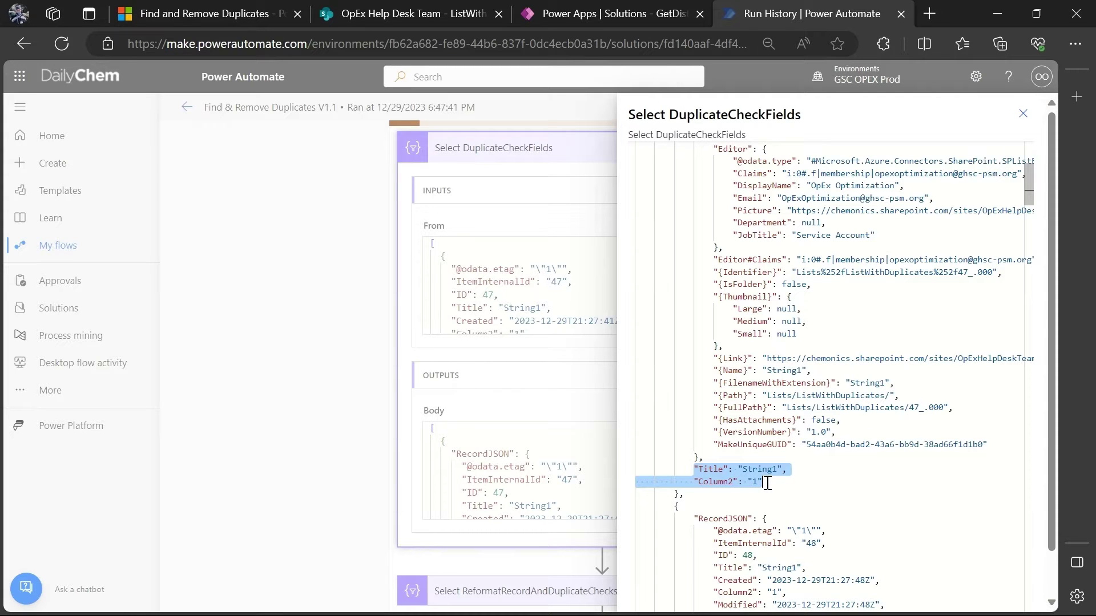
left_click(767, 483)
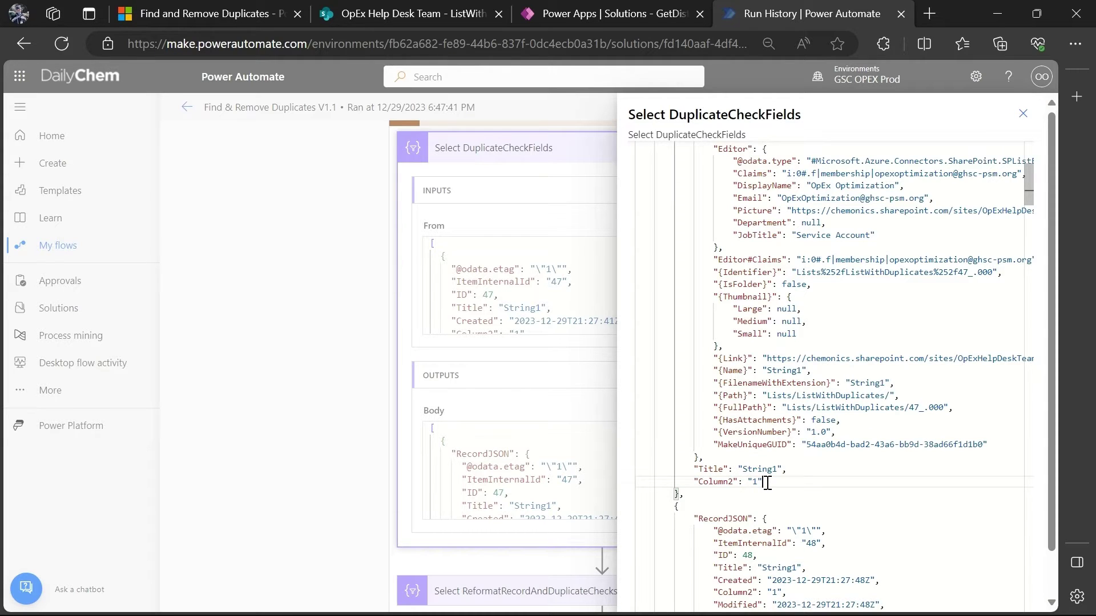
left_click_drag(762, 483, 676, 469)
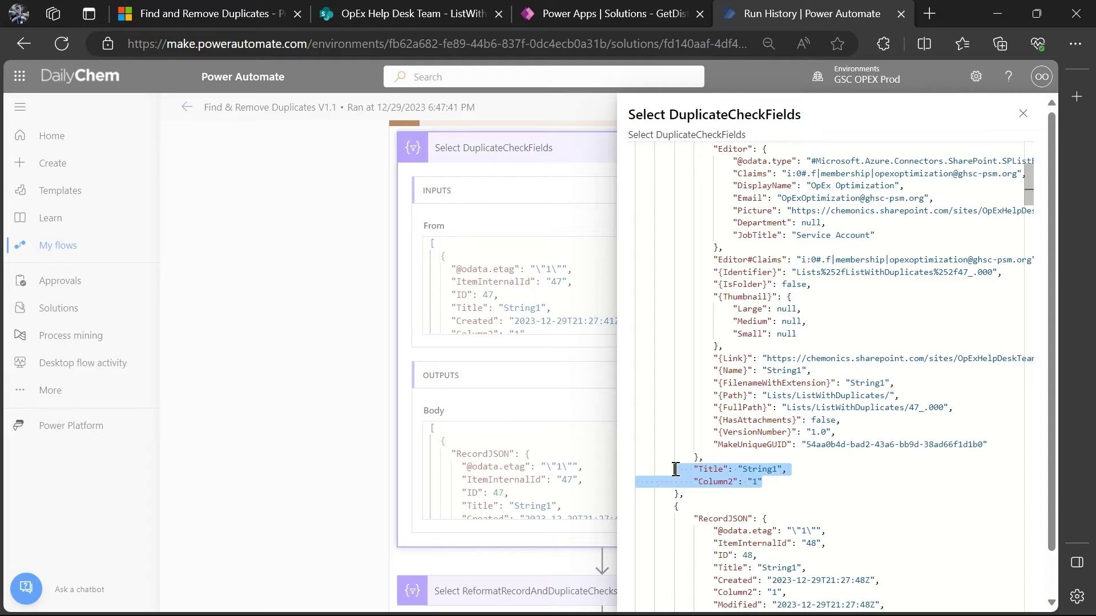
left_click(771, 484)
left_click_drag(713, 444, 993, 448)
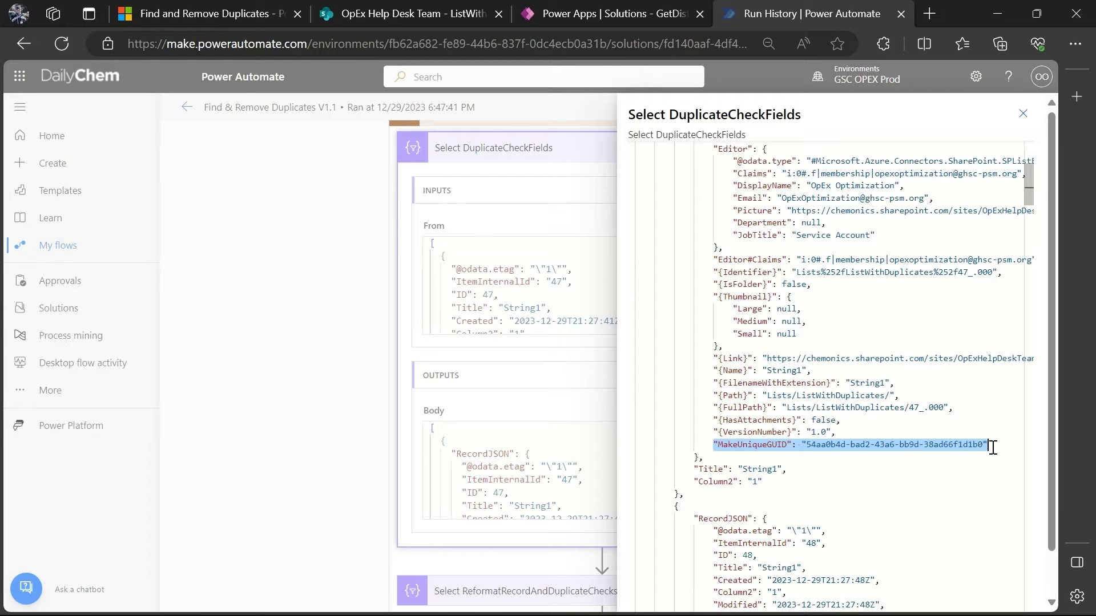
Step: Switch back to the flow editor in Power Apps and review the mapping of Select ReformatRecordAndDuplicateChecks
left_click(609, 10)
scroll(730, 344, "down", 2)
scroll(734, 347, "down", 2)
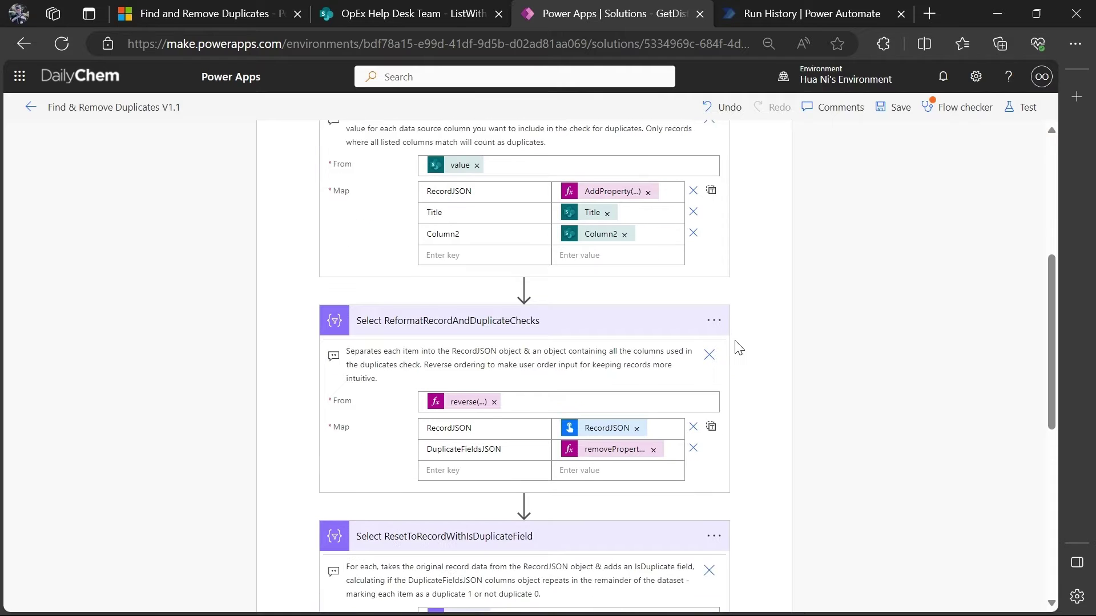
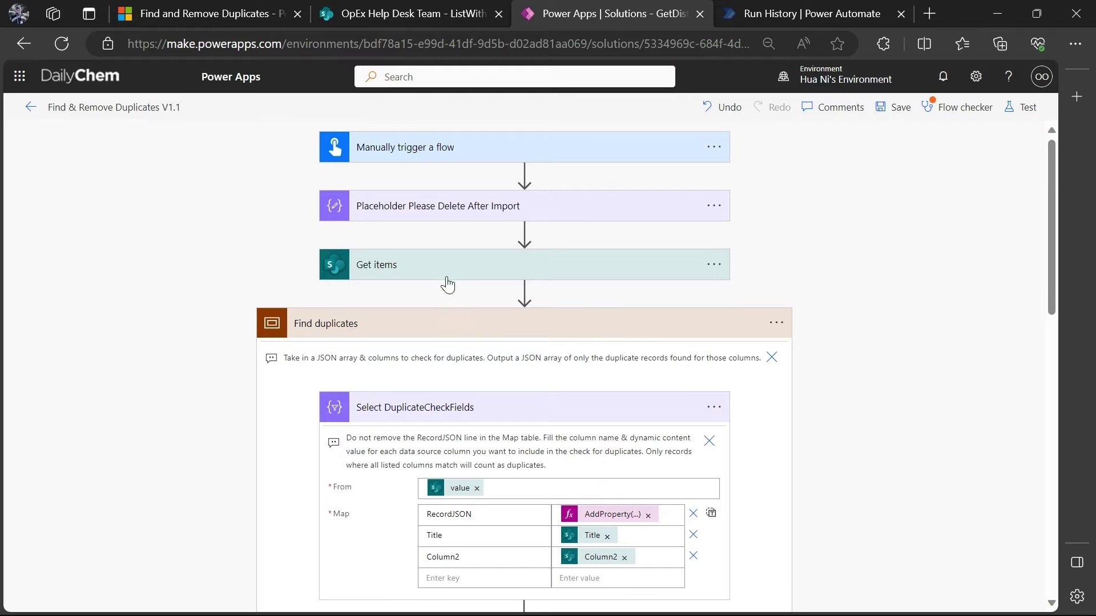
Step: Expand Get items with its advanced options to examine the Order By setting, and collapse the action again
left_click(448, 272)
left_click(411, 306)
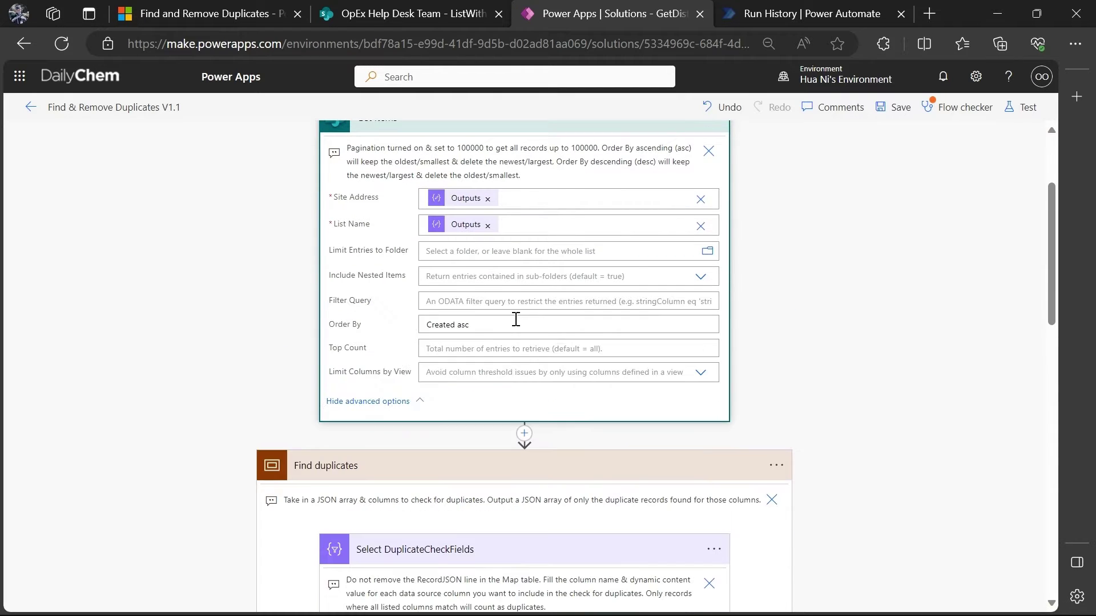
scroll(498, 343, "up", 1)
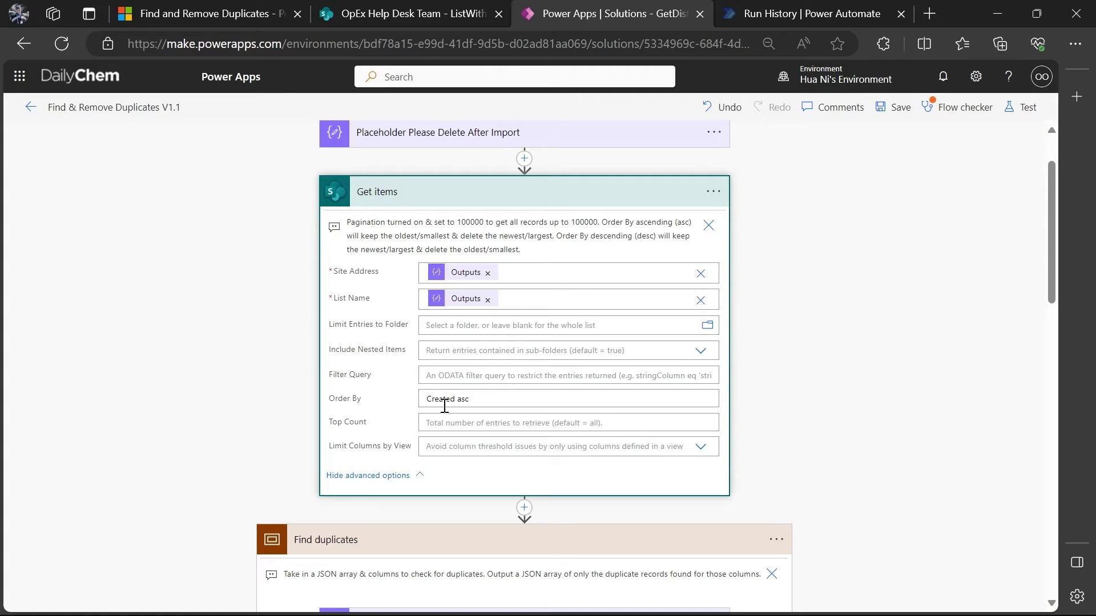
scroll(478, 390, "down", 1)
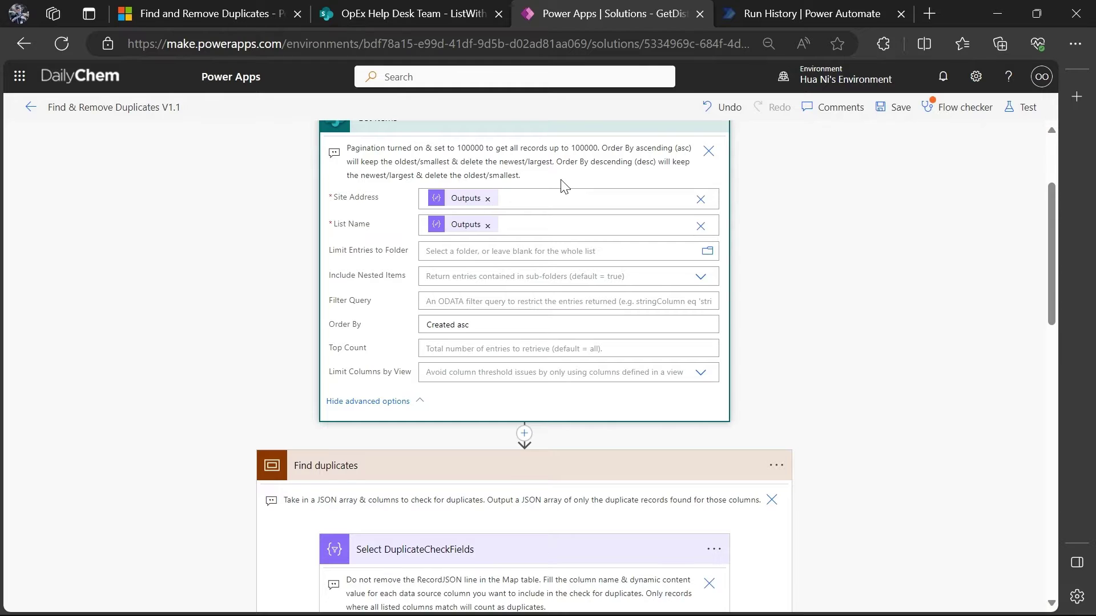
scroll(564, 186, "up", 1)
left_click(531, 191)
Step: Switch to the run history in Power Automate, close the Select DuplicateCheckFields details, and open the raw outputs of Select ReformatRecordAndDuplicateChecks
scroll(656, 247, "down", 5)
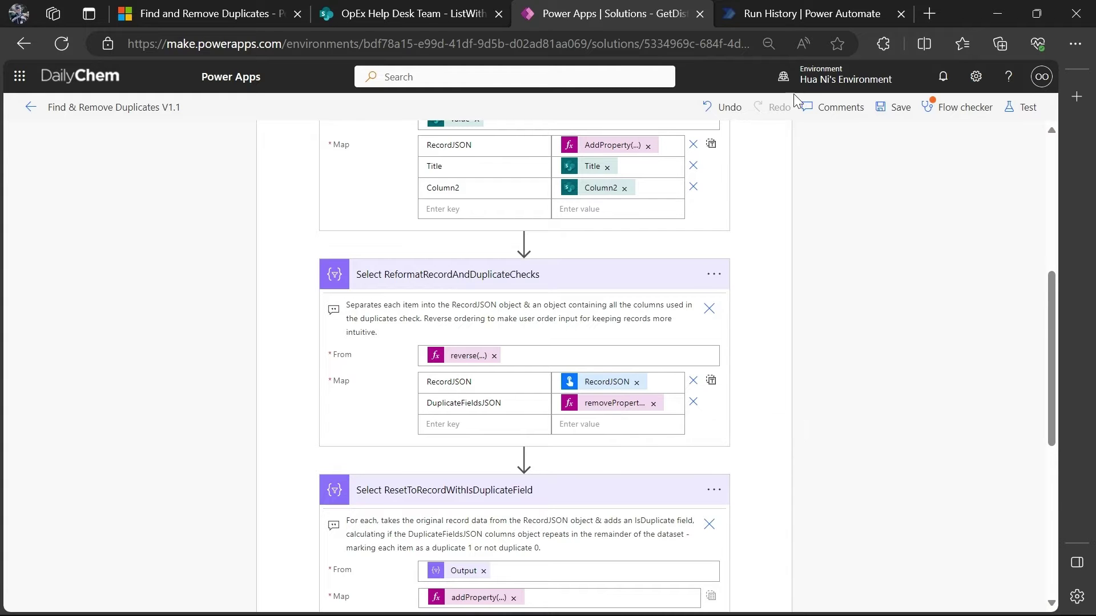
left_click(807, 14)
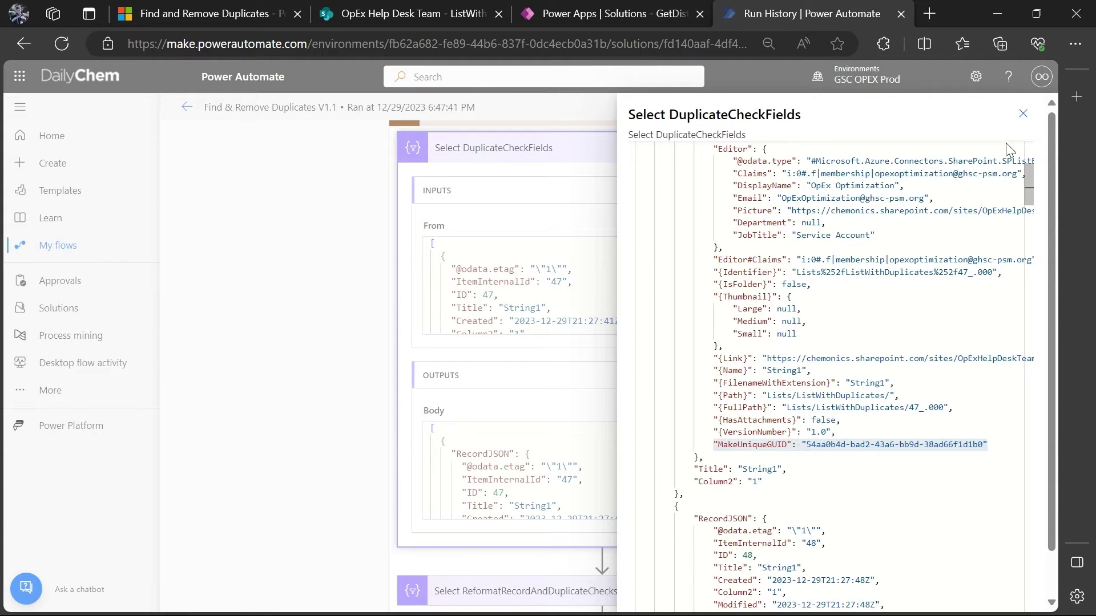
left_click(1023, 113)
left_click(702, 148)
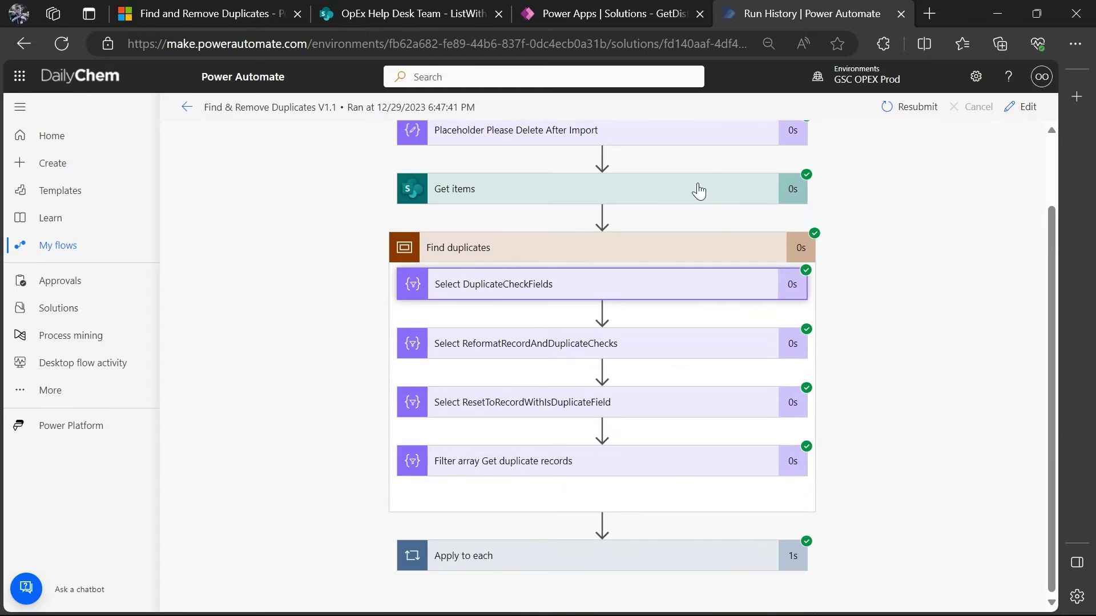
left_click(607, 352)
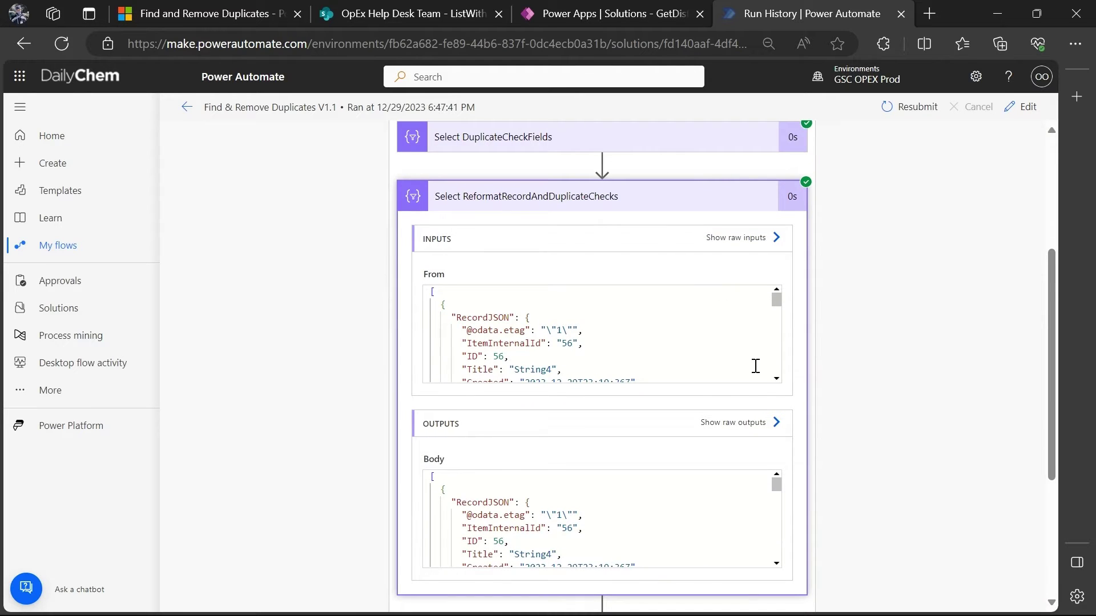
left_click(743, 424)
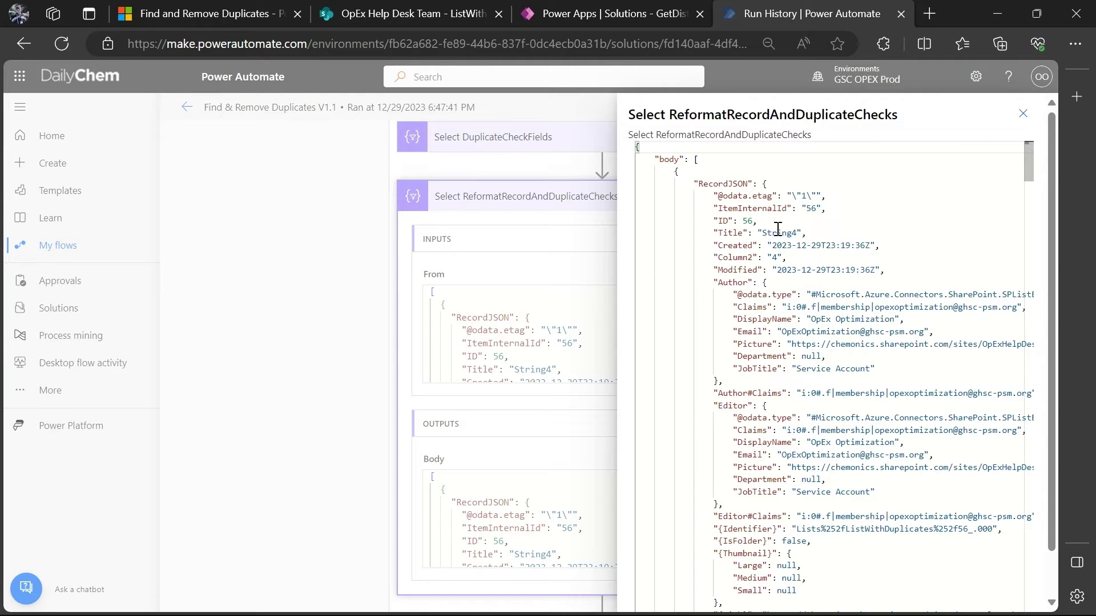
Step: Examine the first record in the raw outputs, highlighting its DuplicateFieldsJSON object with the Title and Column2 fields
scroll(770, 290, "down", 2)
scroll(789, 293, "down", 4)
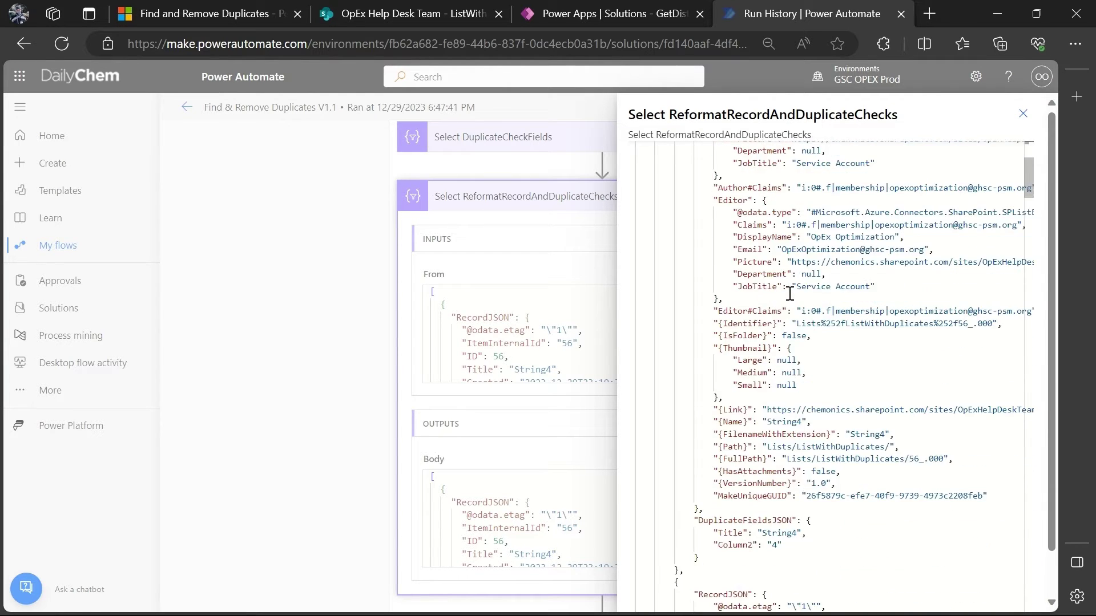
scroll(690, 398, "down", 1)
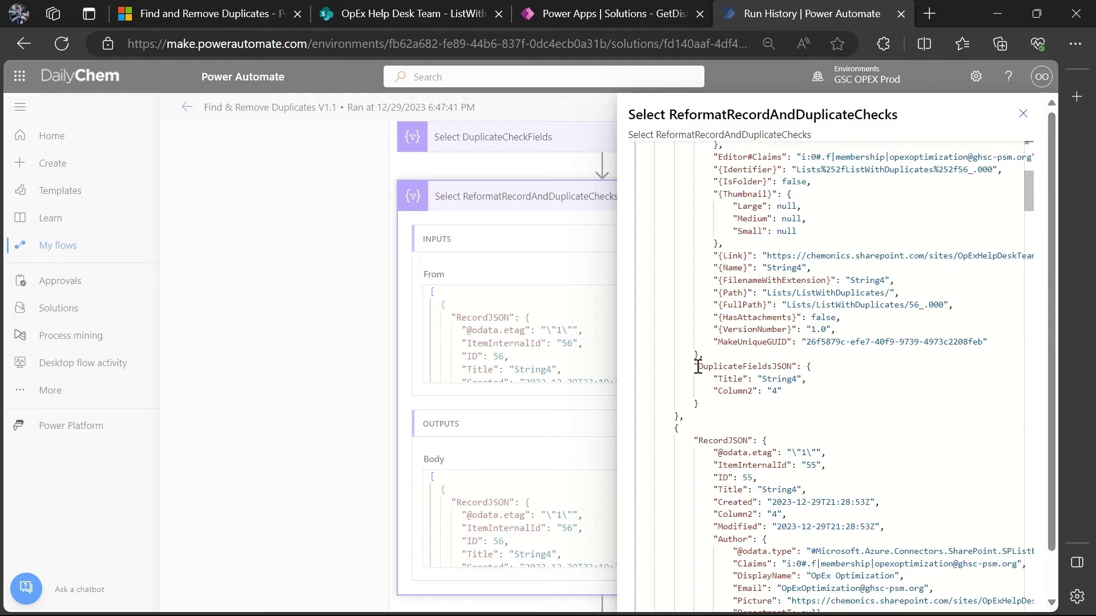
left_click_drag(694, 365, 715, 405)
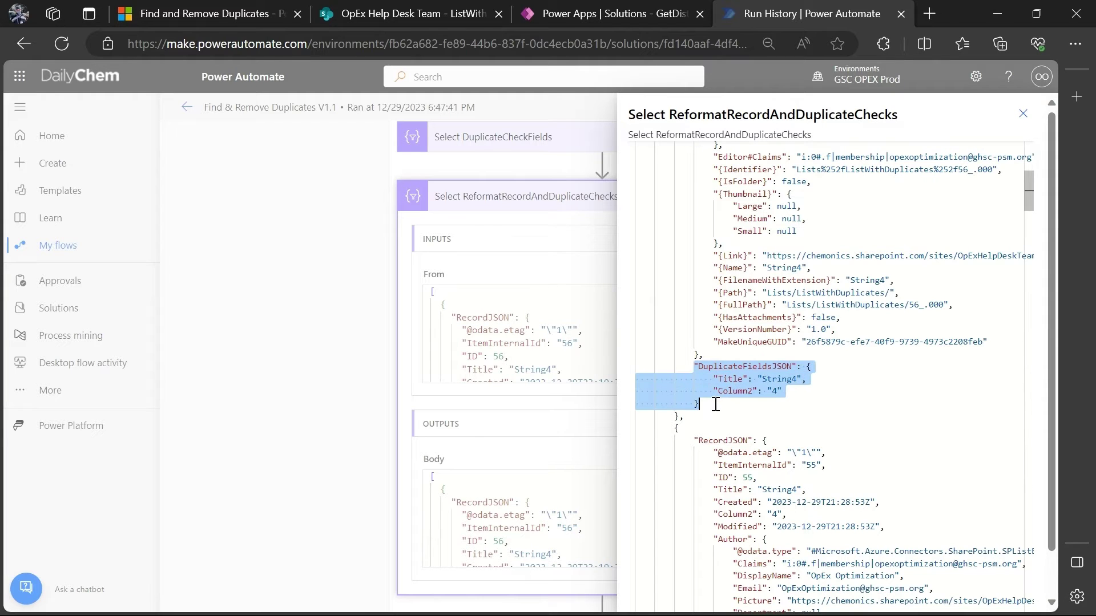
left_click(757, 380)
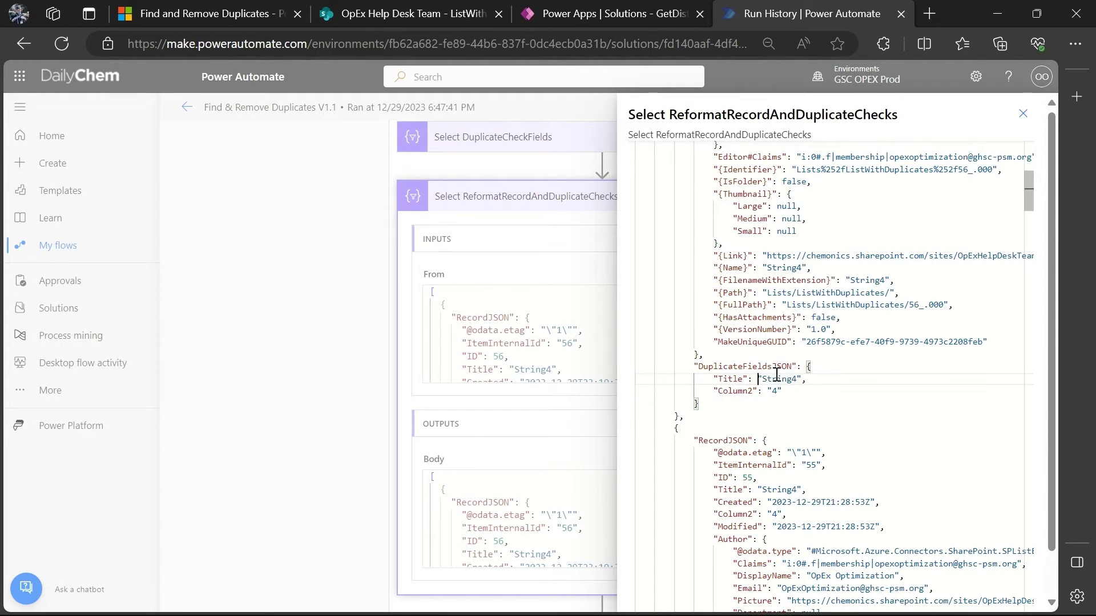
left_click_drag(806, 368, 724, 401)
left_click(757, 405)
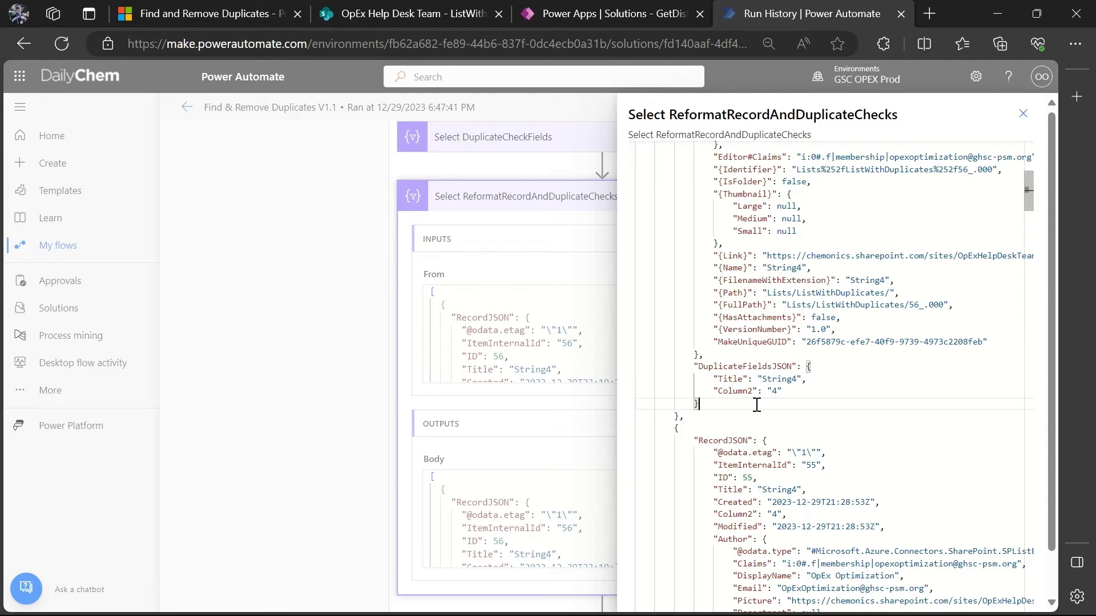
Step: Switch back to the flow editor in Power Apps and review the addProperty map expression of Select ResetToRecordWithIsDuplicateField
left_click(599, 14)
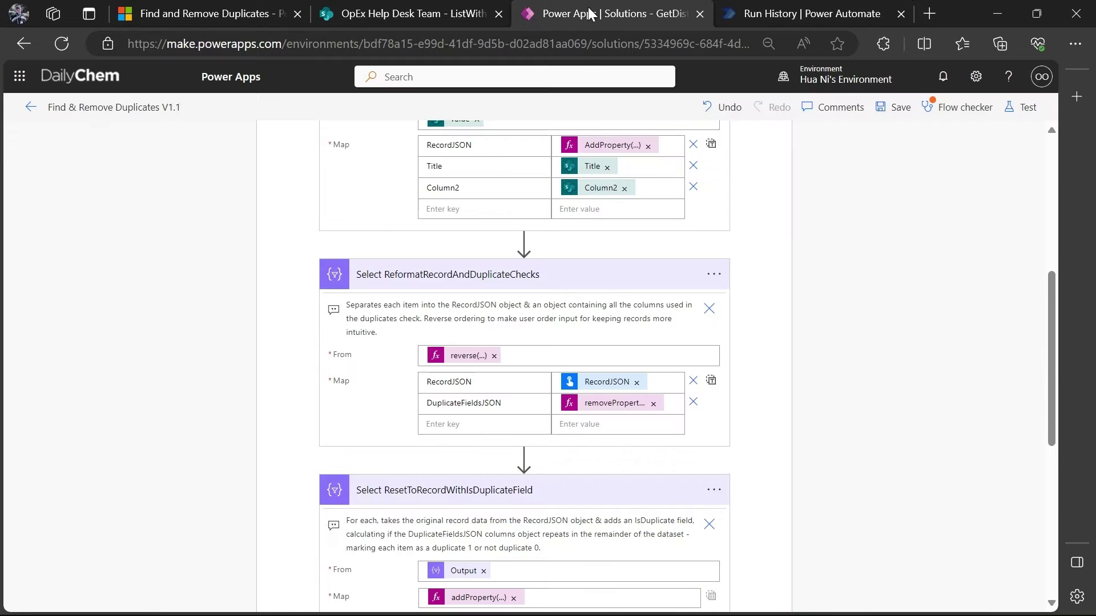
scroll(631, 279, "down", 4)
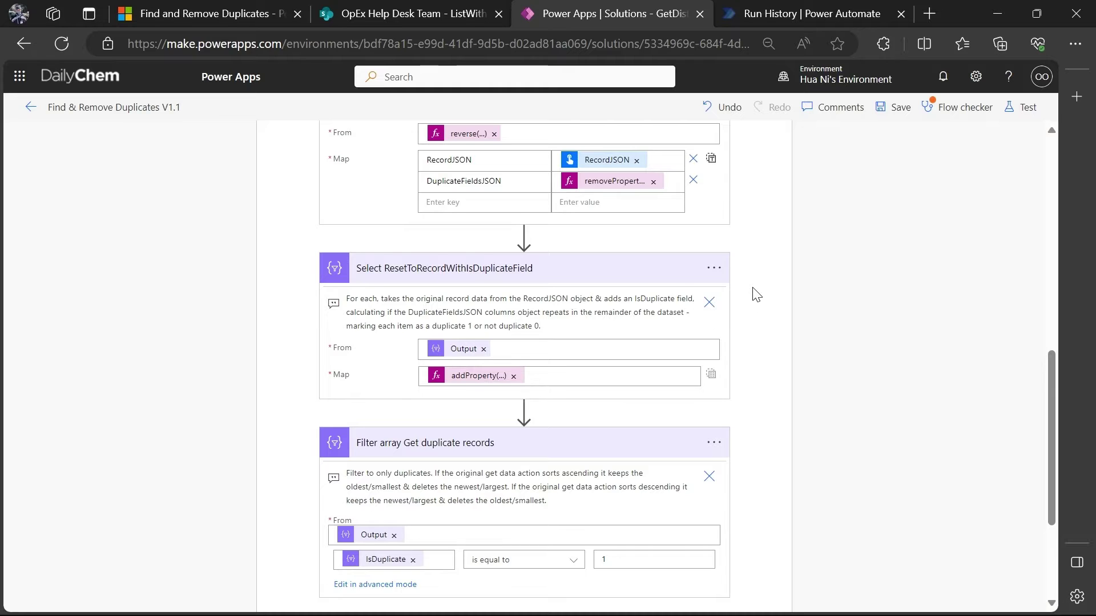
scroll(754, 293, "down", 1)
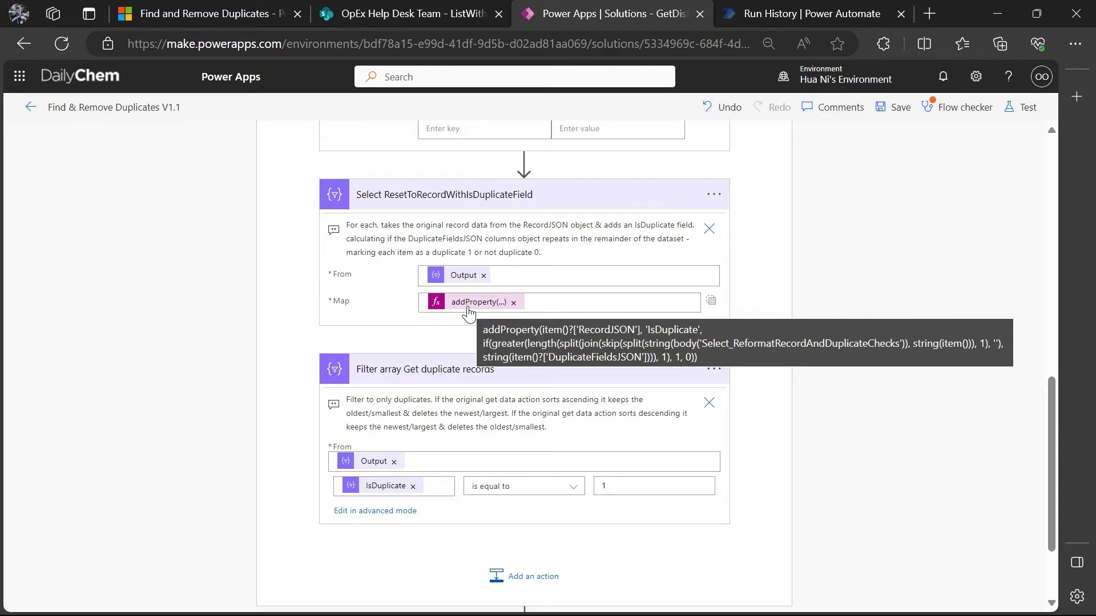
Step: Switch to the Word document and highlight the first record's RecordJSON and DuplicateFieldsJSON objects in the prepared JSON array
left_click(381, 597)
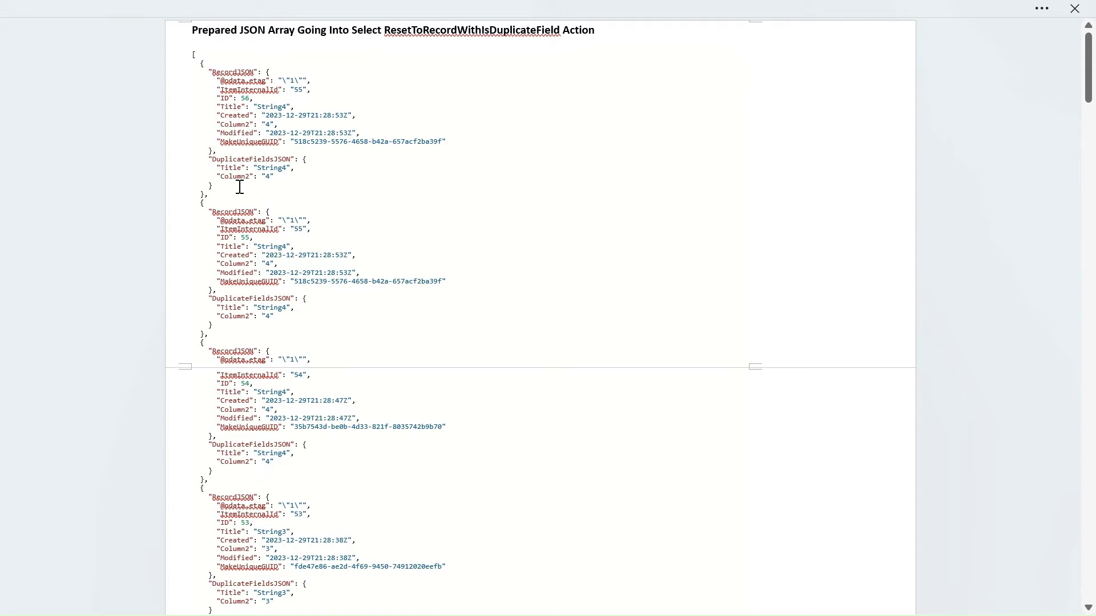
double_click(211, 73)
left_click_drag(234, 76, 219, 184)
left_click(202, 156)
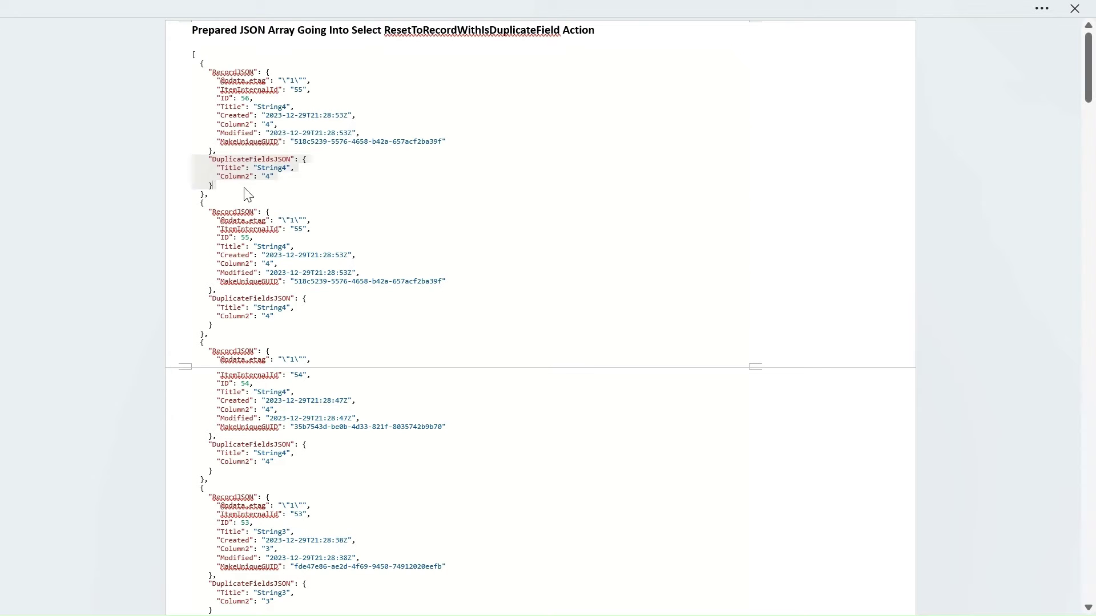
left_click(224, 178)
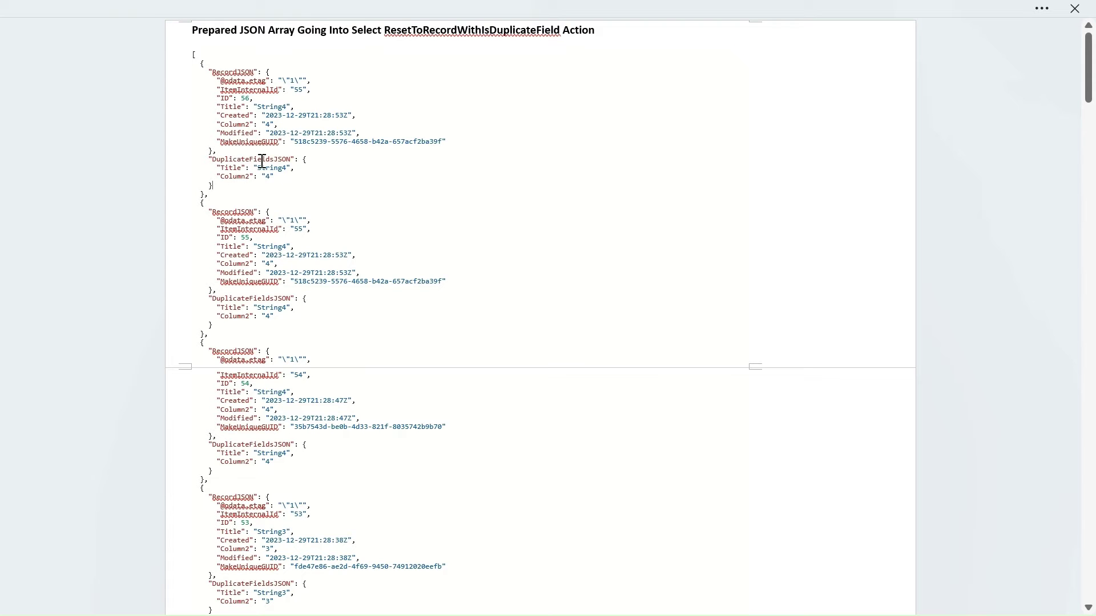
Step: Compare the document's expression transforming each JSON array record with the addProperty map expression in the Power Apps flow editor
scroll(262, 161, "down", 5)
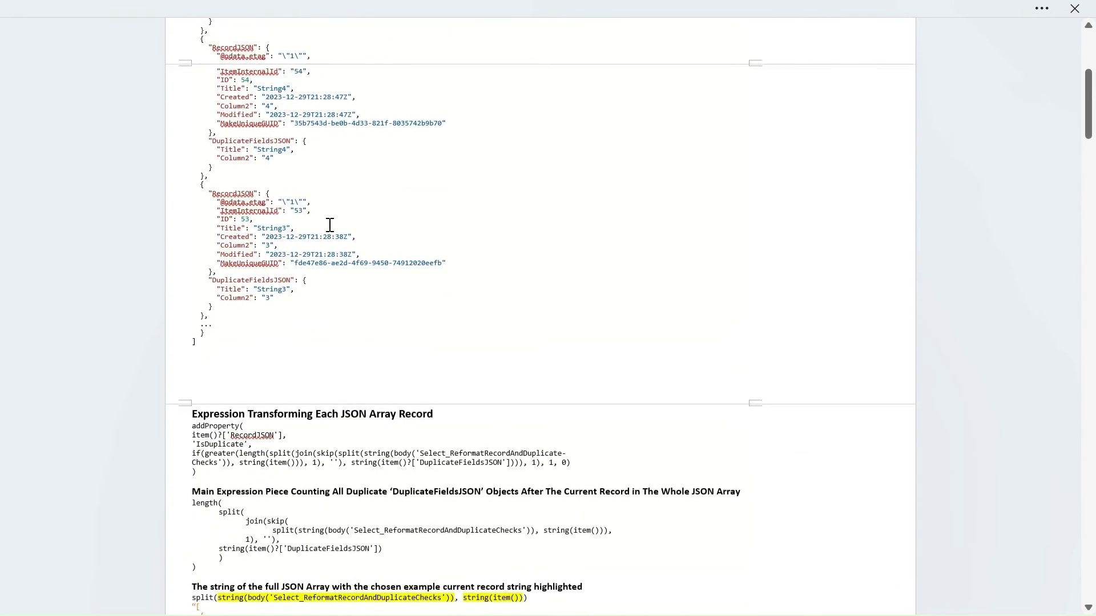
scroll(330, 225, "down", 4)
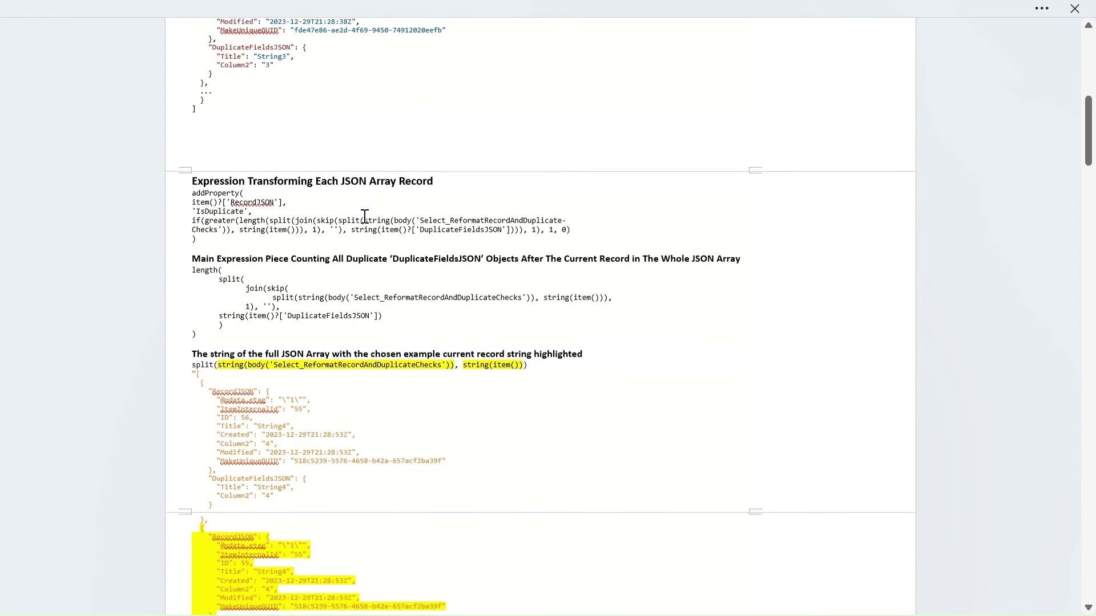
scroll(428, 212, "down", 1)
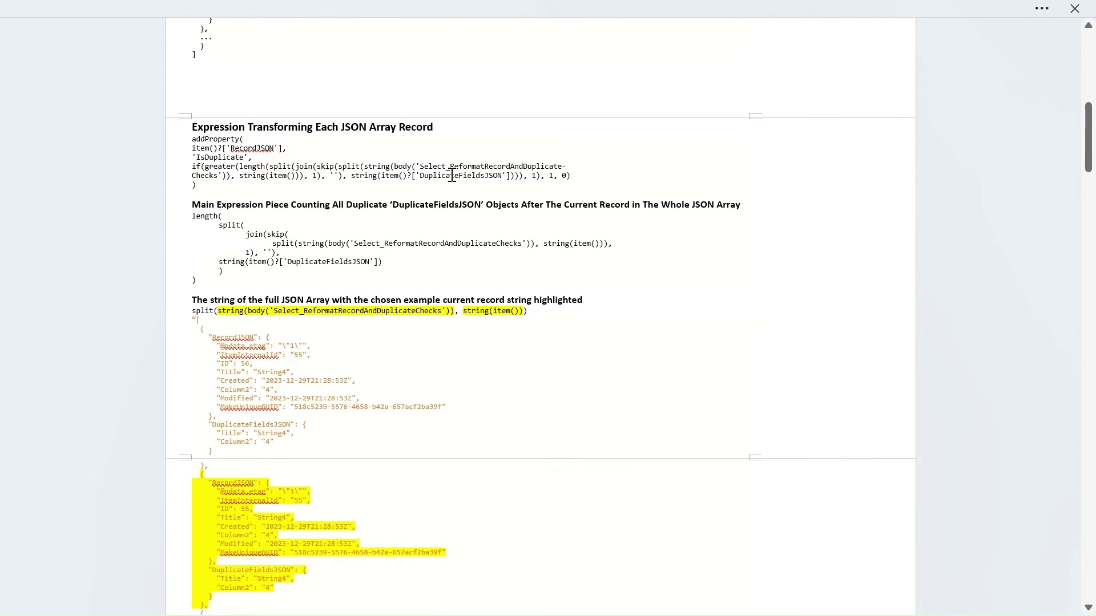
mouse_move(322, 611)
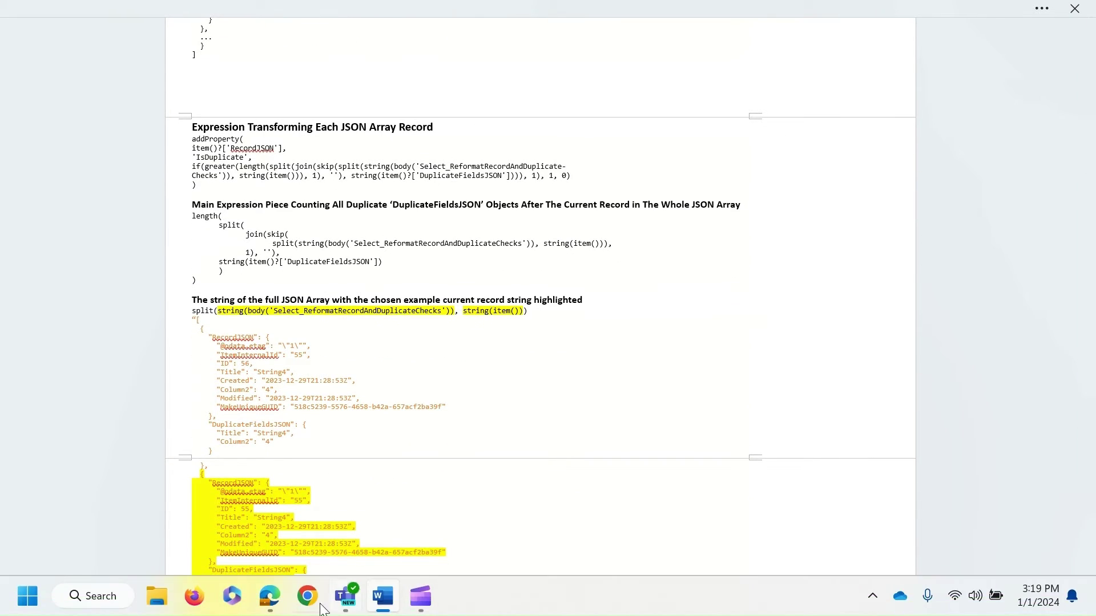
mouse_move(270, 597)
left_click(360, 513)
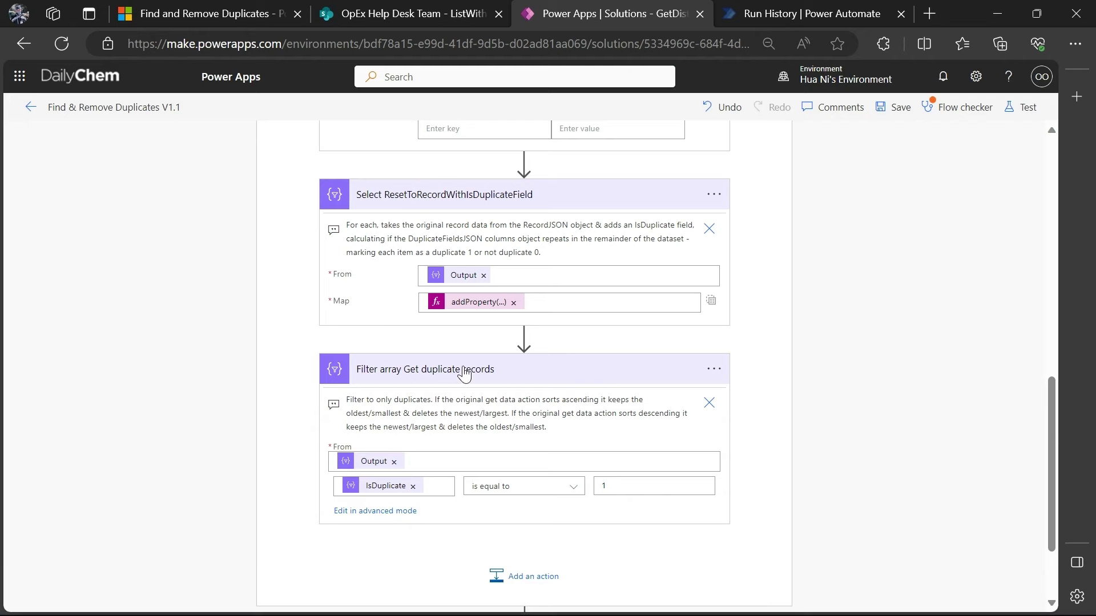
mouse_move(469, 305)
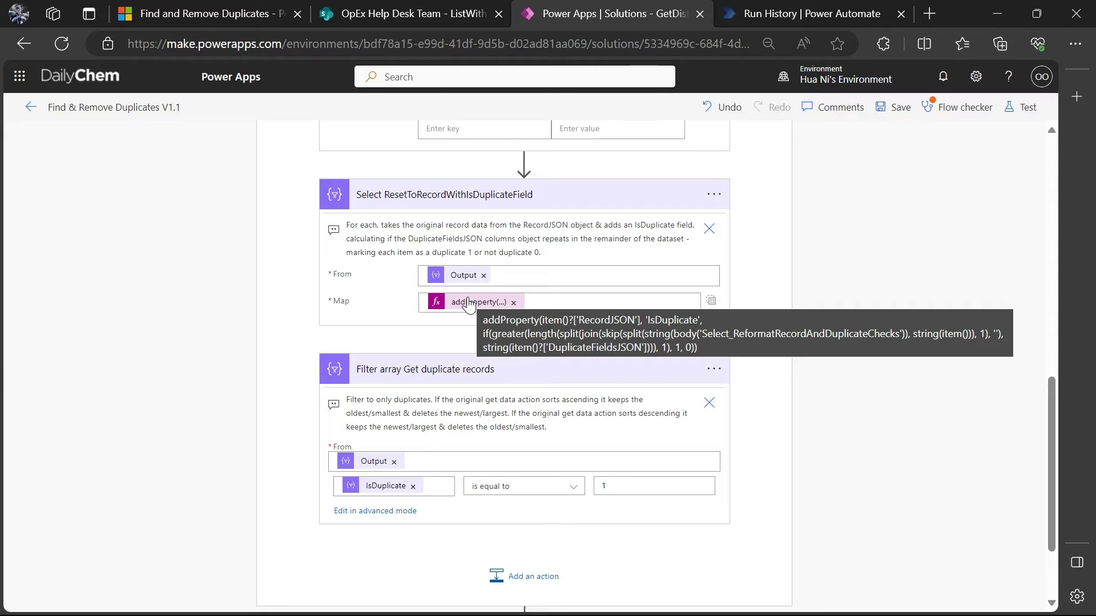
mouse_move(463, 280)
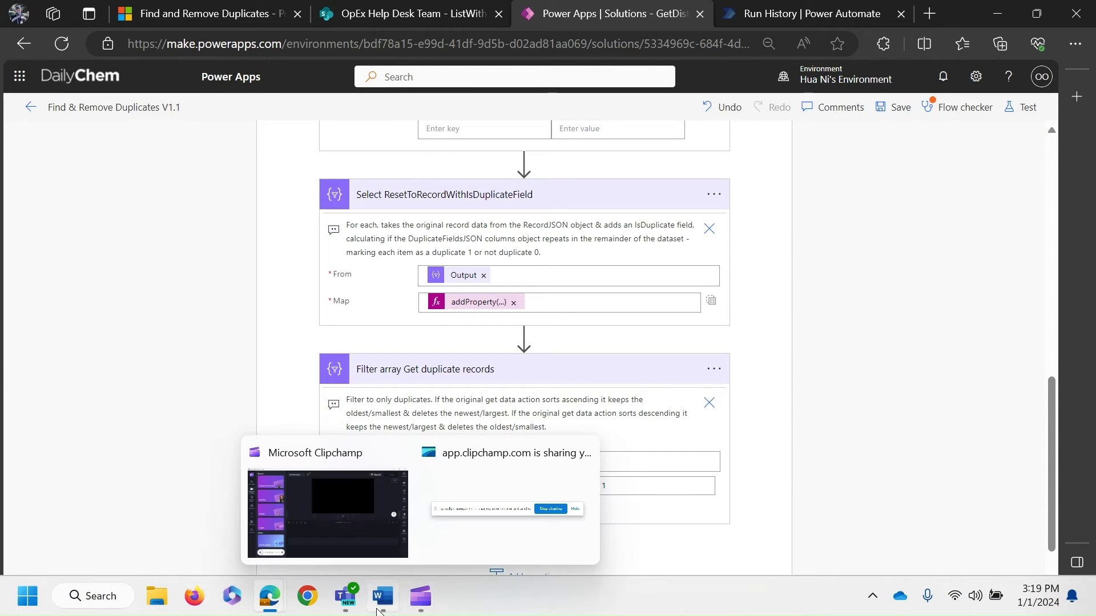
Step: Return to the Word document and highlight the RecordJSON, 'IsDuplicate' and if(greater(...)) parts of the expression transforming each record
left_click(376, 611)
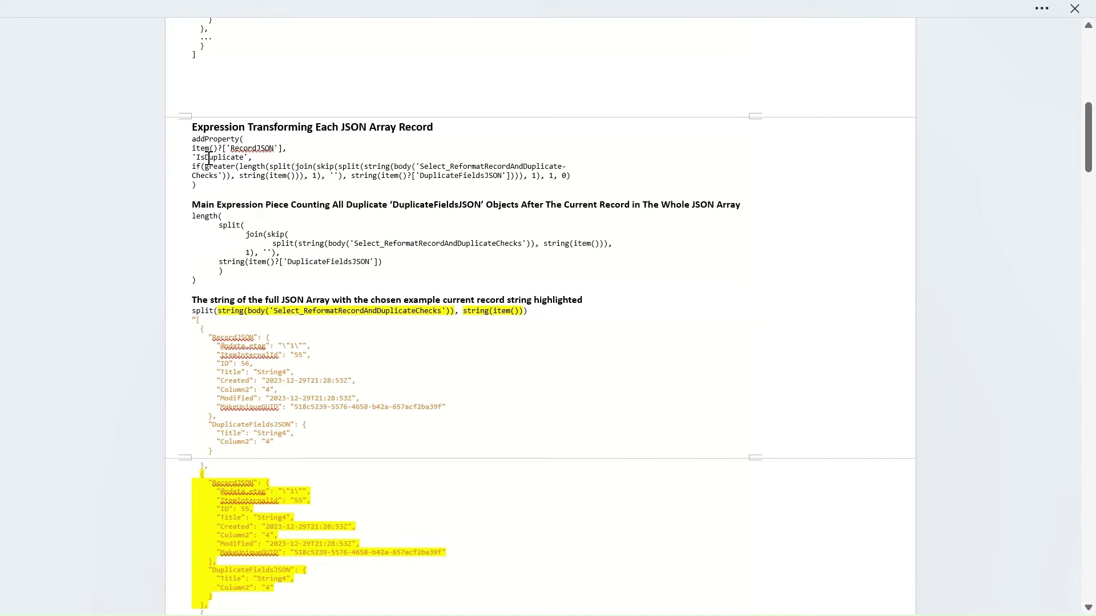
double_click(273, 148)
left_click(252, 150)
double_click(278, 149)
left_click(204, 158)
double_click(236, 152)
left_click(228, 159)
left_click_drag(193, 168, 480, 188)
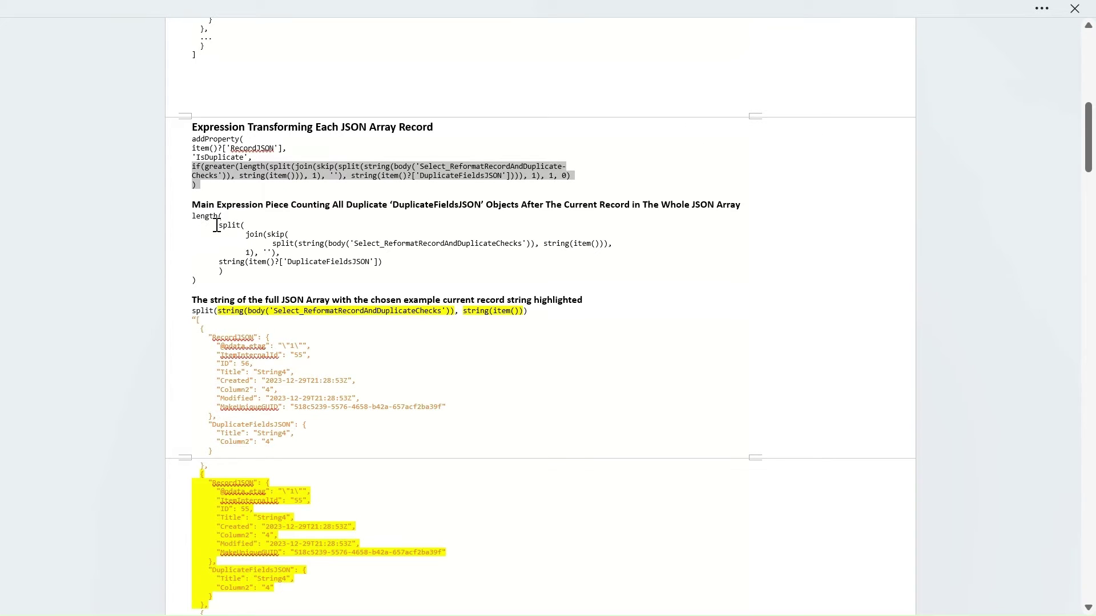
Step: Highlight the main length(split(...)) expression piece that counts duplicate DuplicateFieldsJSON objects after the current record
scroll(203, 196, "down", 1)
left_click_drag(193, 190, 206, 255)
left_click(306, 251)
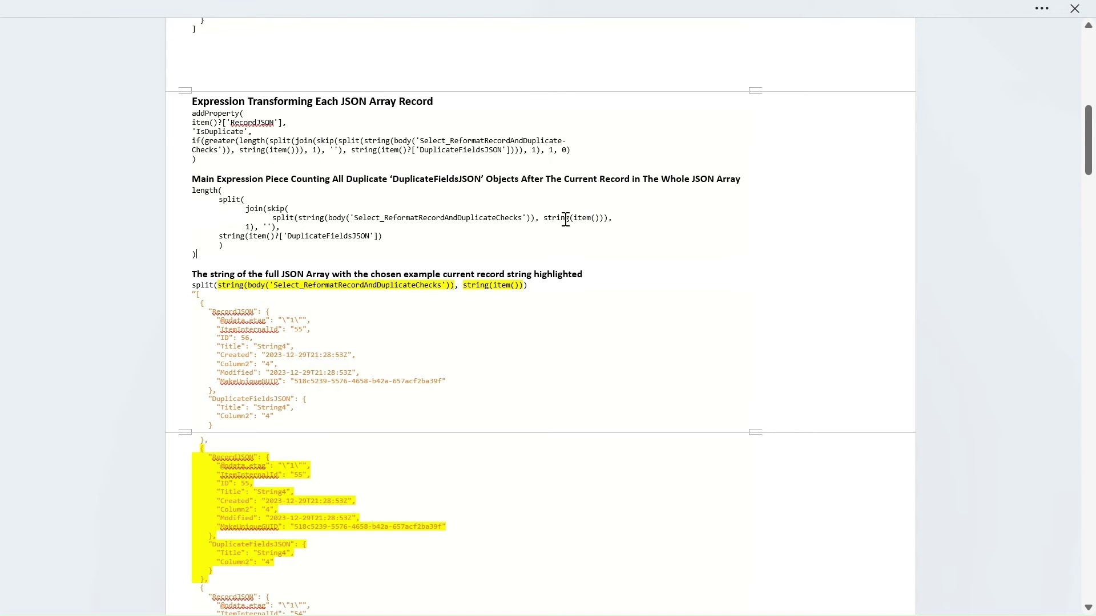
Step: Highlight the inner split expression, and its string(body('Select_ReformatRecordAndDuplicateChecks')) argument in the section on the full JSON array string
scroll(565, 220, "down", 3)
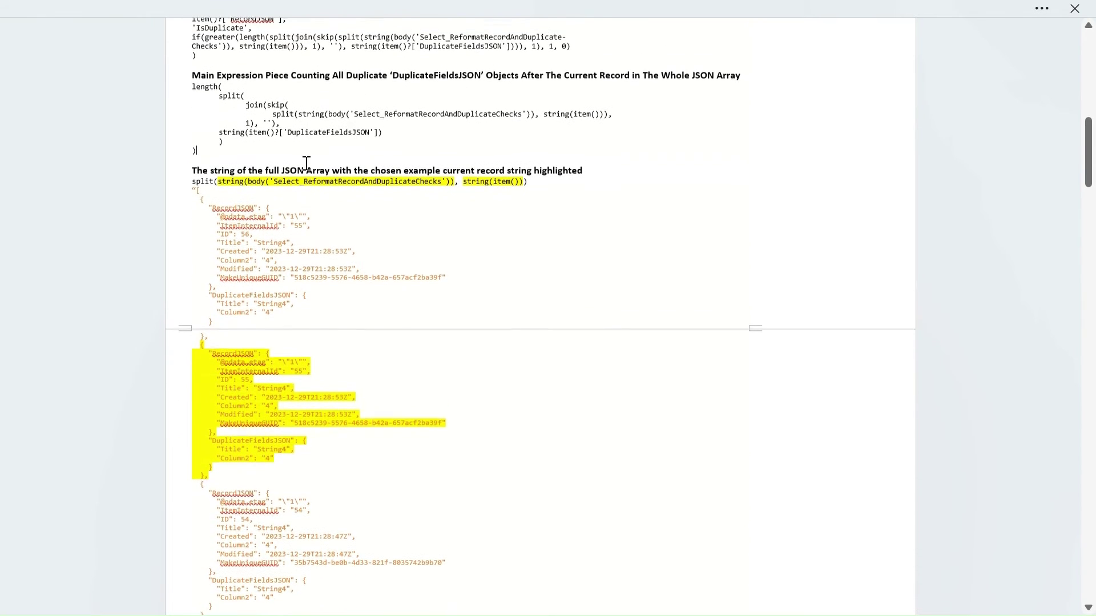
scroll(223, 187, "down", 1)
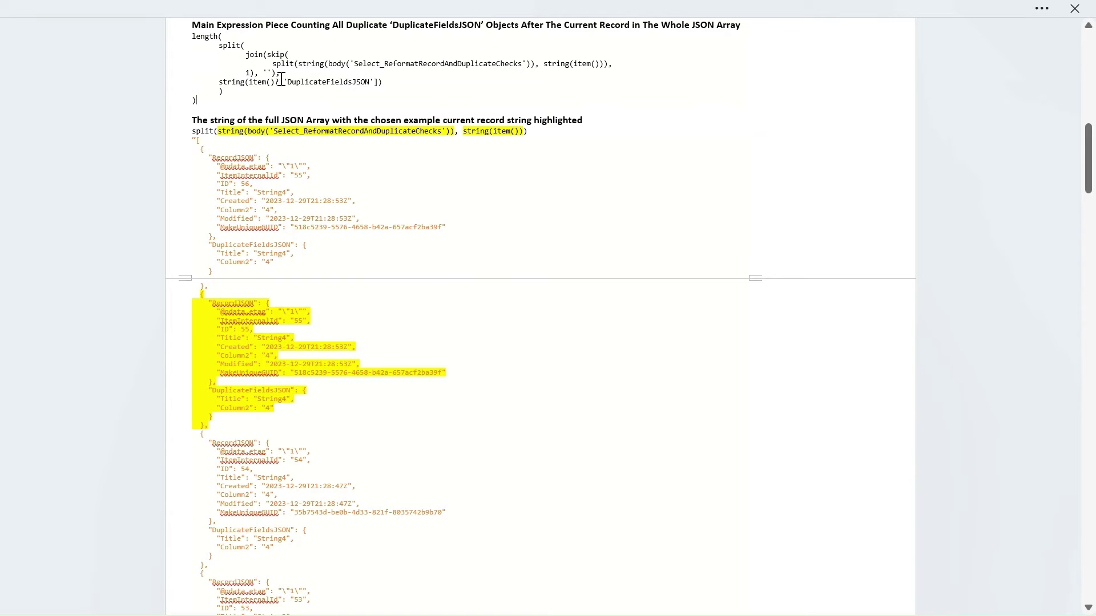
left_click_drag(273, 64, 620, 64)
left_click(195, 131)
left_click_drag(218, 132, 455, 133)
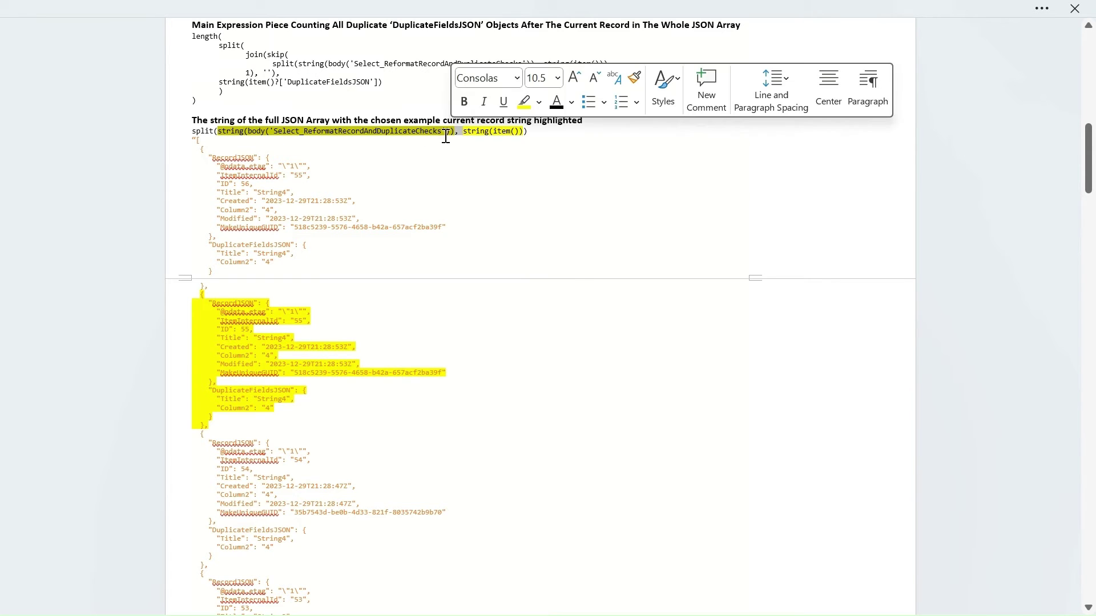
Step: Highlight the records in the full JSON array string and examine the array through to its closing bracket
scroll(286, 213, "down", 1)
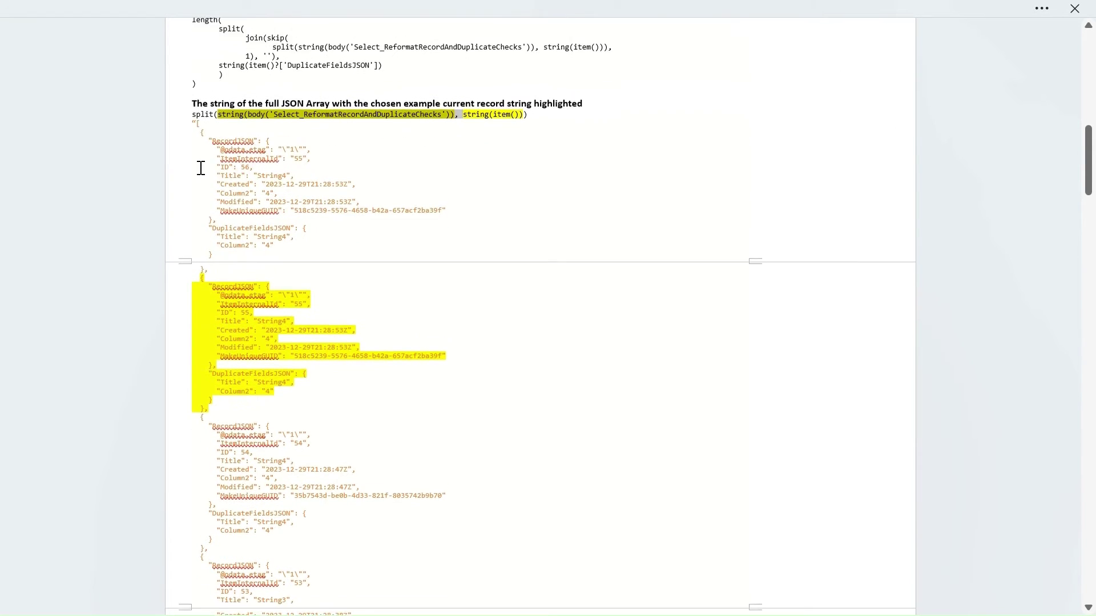
scroll(202, 172, "up", 1)
left_click_drag(188, 144, 290, 558)
scroll(261, 377, "down", 6)
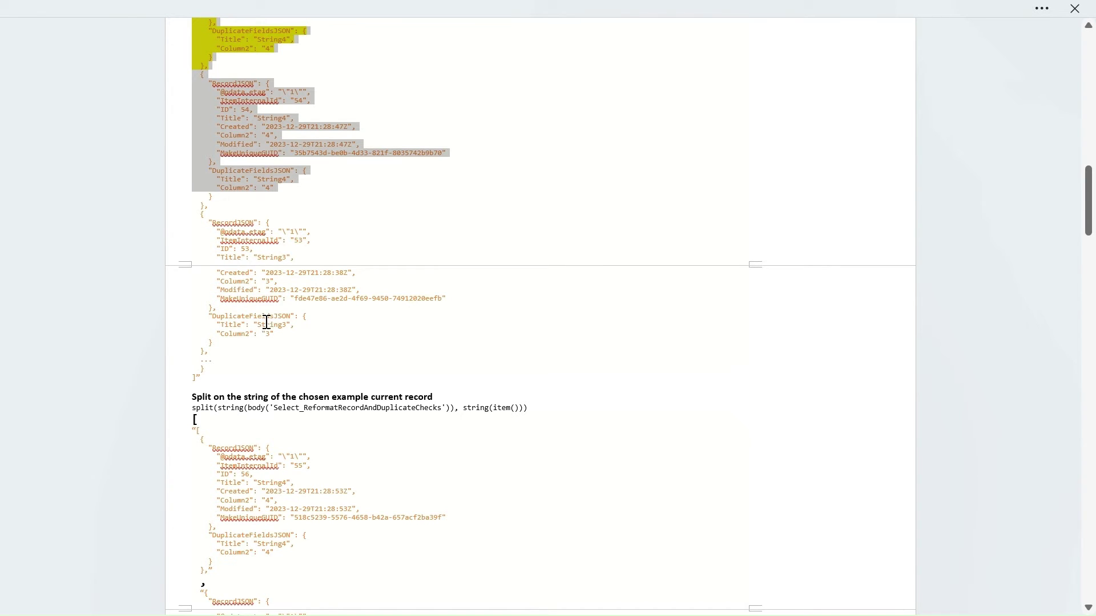
scroll(279, 350, "up", 2)
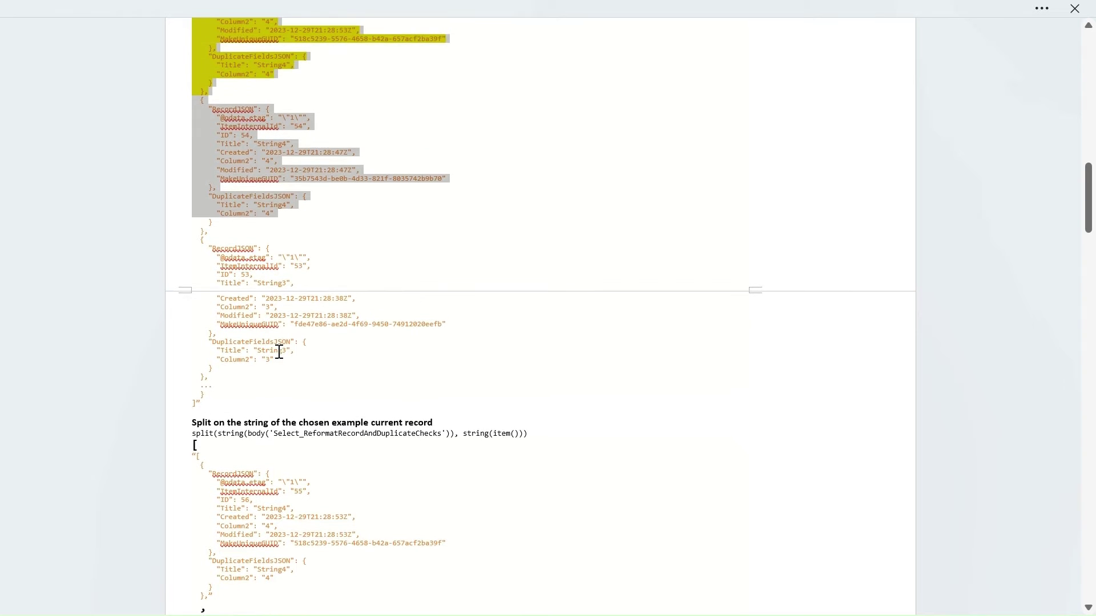
scroll(284, 358, "up", 3)
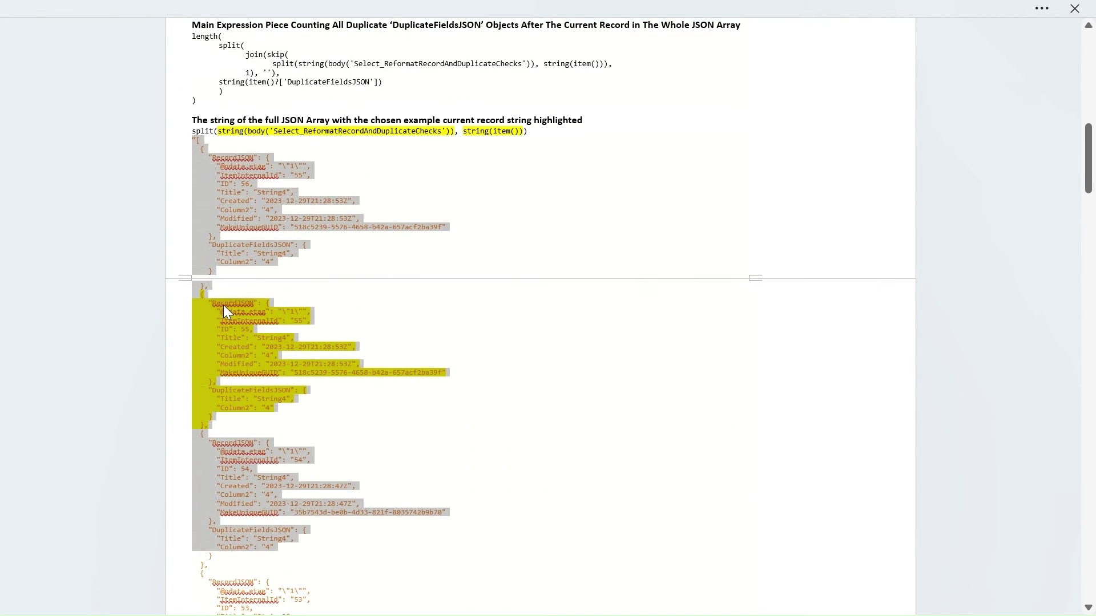
Step: Point out the start of the yellow-marked example record and reselect the split's string(body('Select_ReformatRecordAndDuplicateChecks')) argument above the array
left_click(204, 304)
left_click(196, 296)
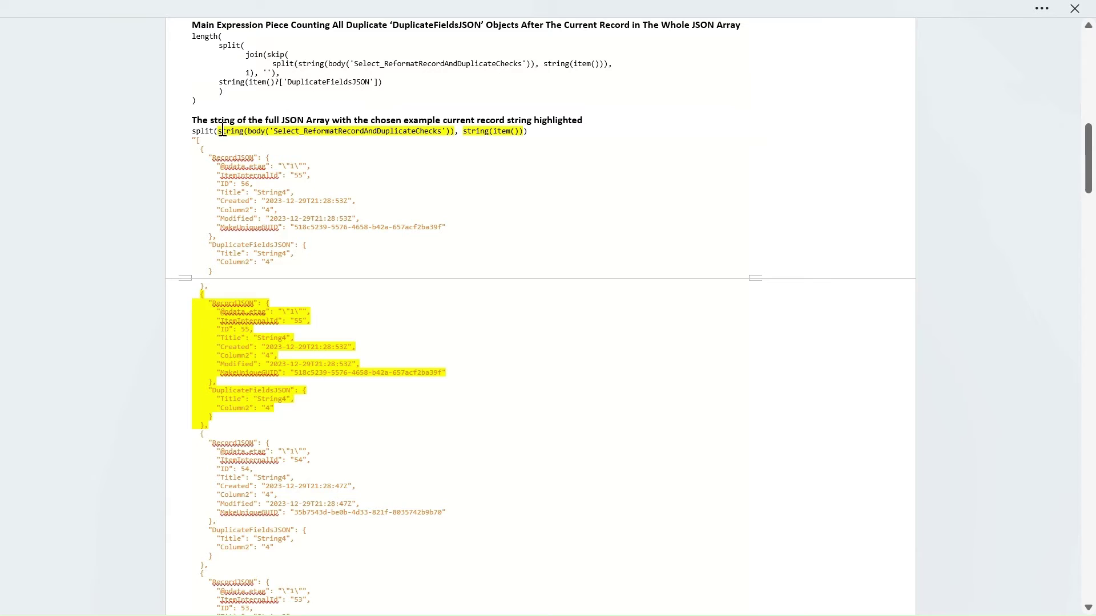
left_click_drag(225, 133, 452, 131)
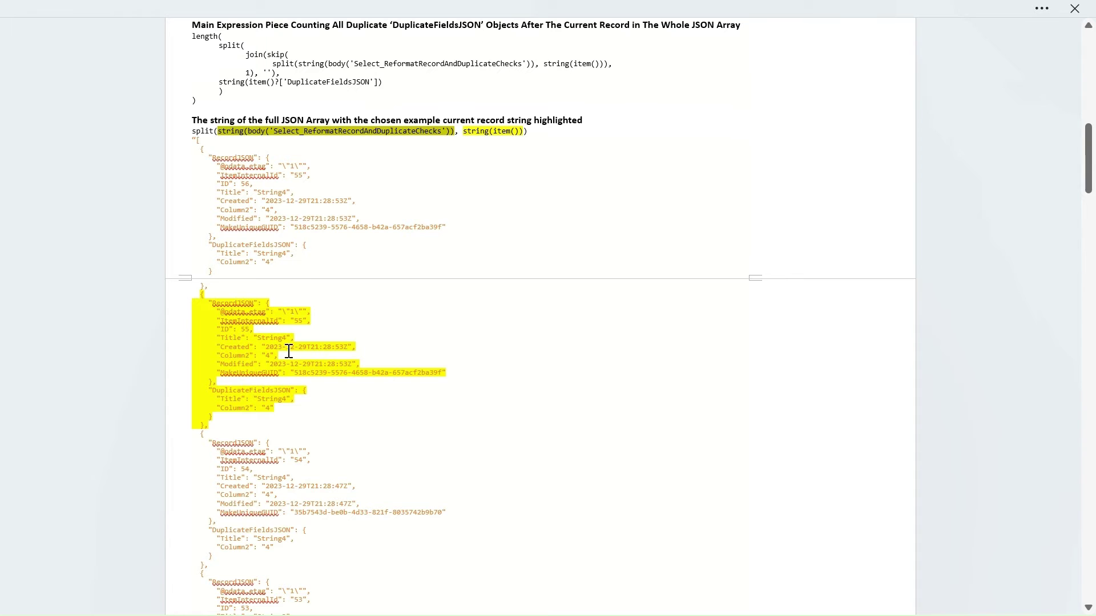
Step: Examine the section on splitting by the example current record's string and highlight the first item of the resulting array
scroll(314, 335, "down", 8)
scroll(317, 330, "down", 6)
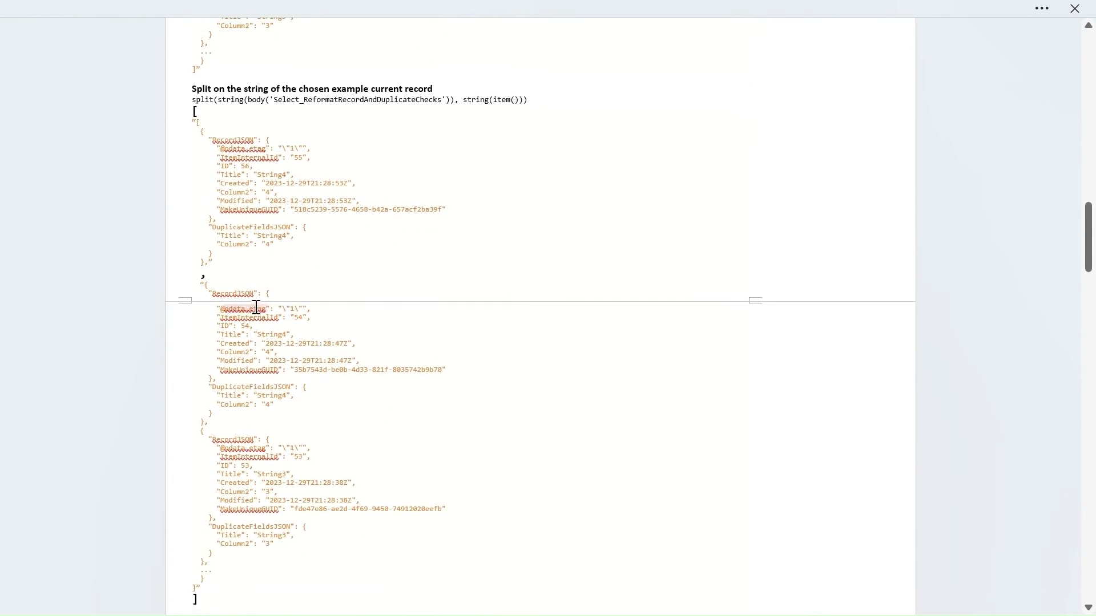
scroll(276, 280, "down", 1)
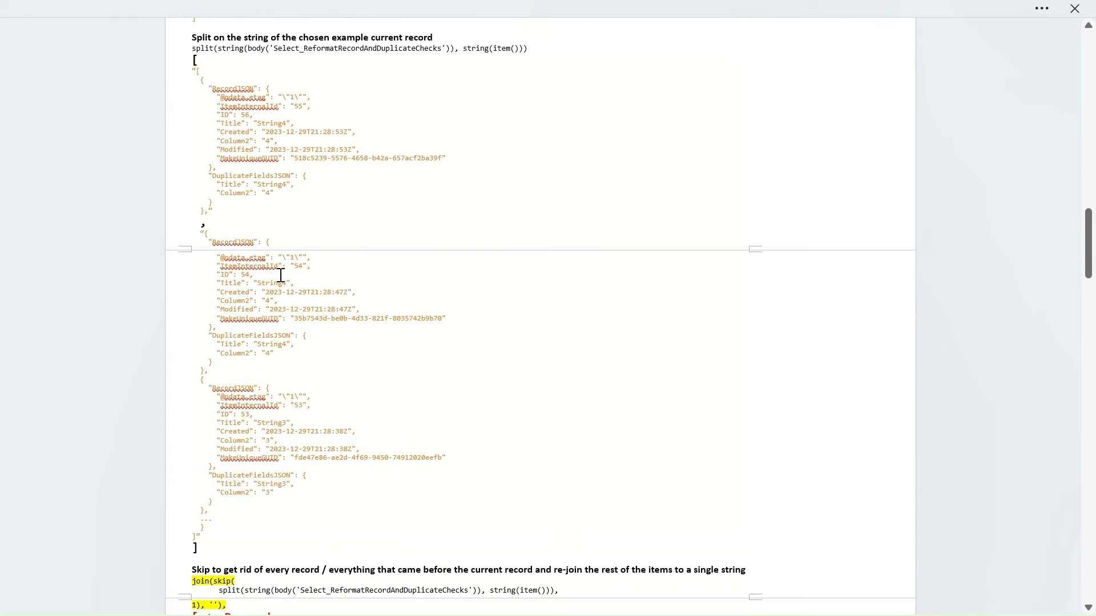
scroll(271, 278, "up", 1)
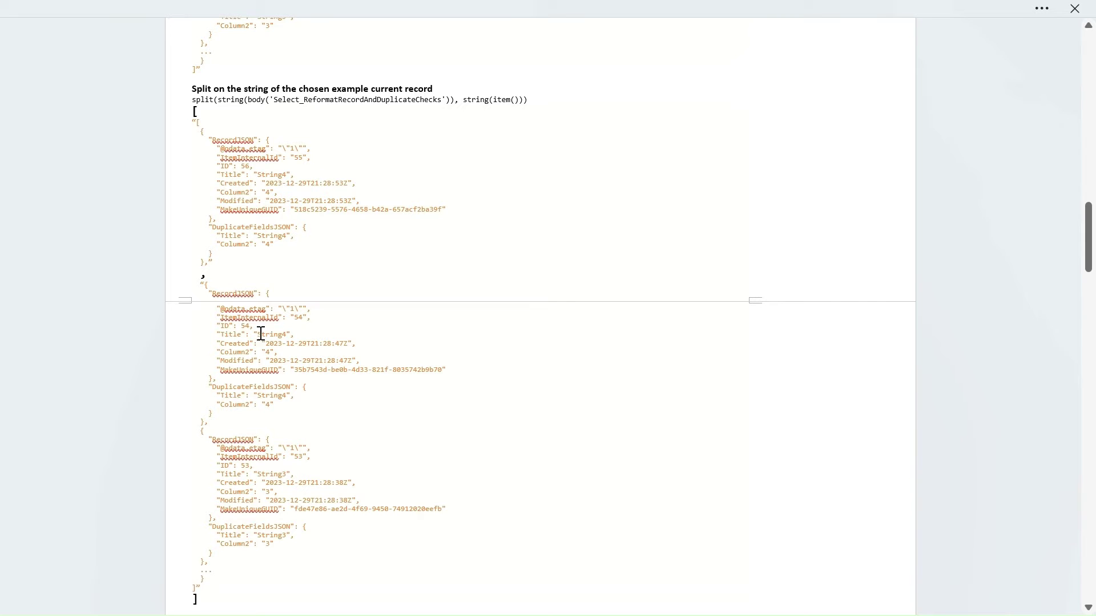
scroll(238, 271, "up", 1)
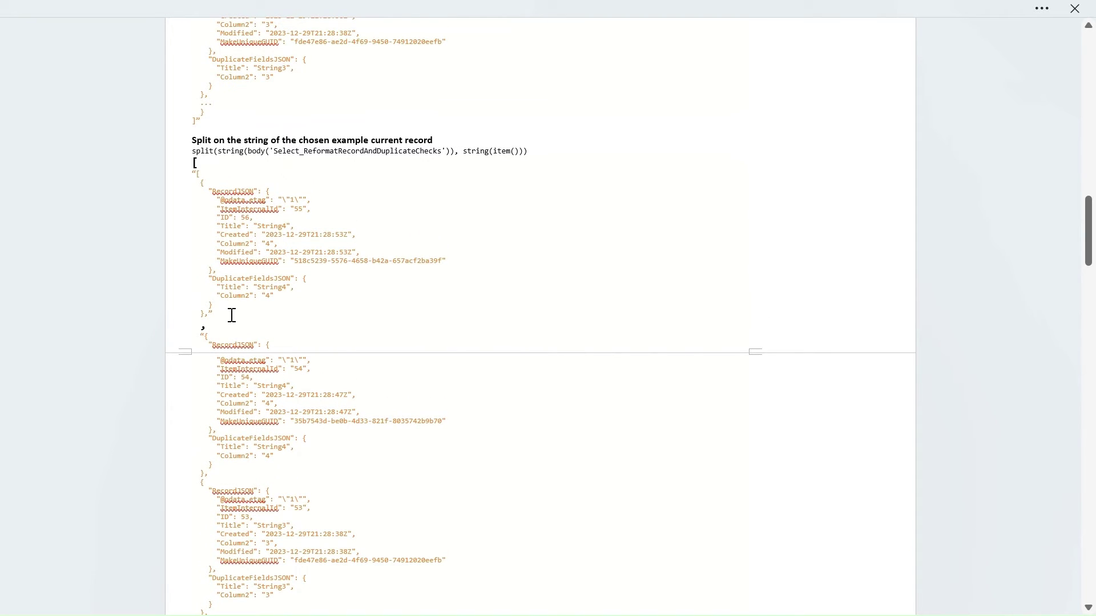
left_click_drag(232, 315, 186, 179)
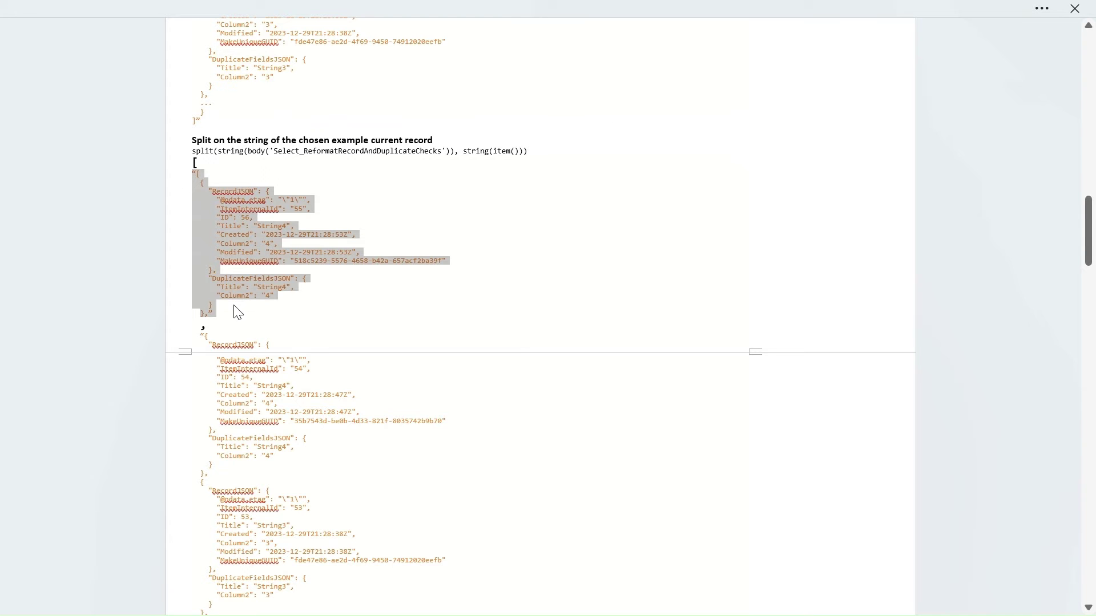
Step: Highlight the second item of the split array, holding the records after the example current record, and clear the selection
scroll(230, 319, "down", 5)
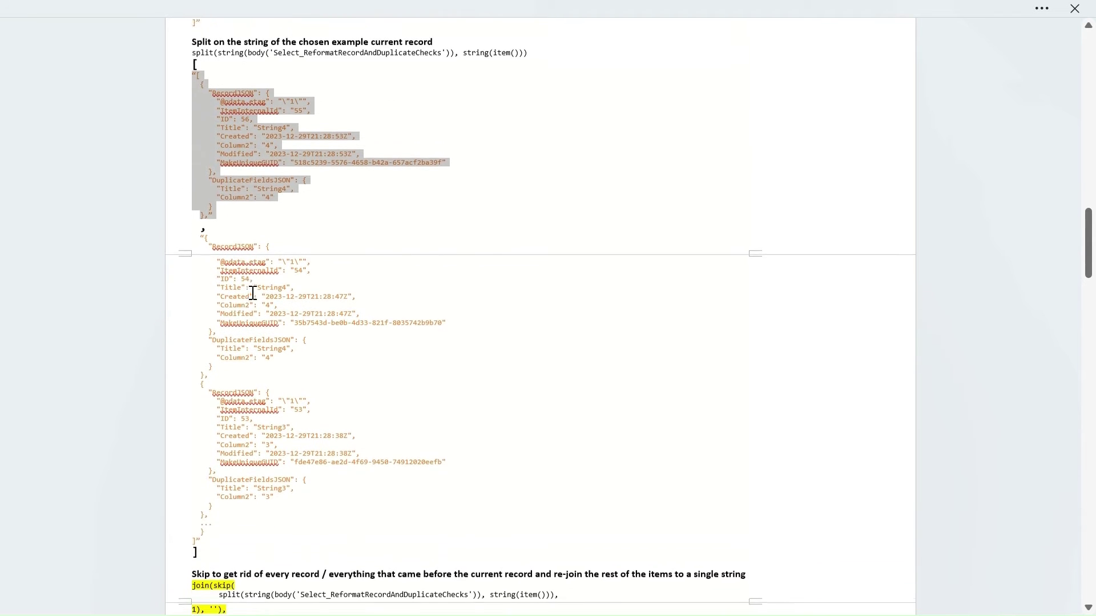
left_click_drag(200, 181, 221, 486)
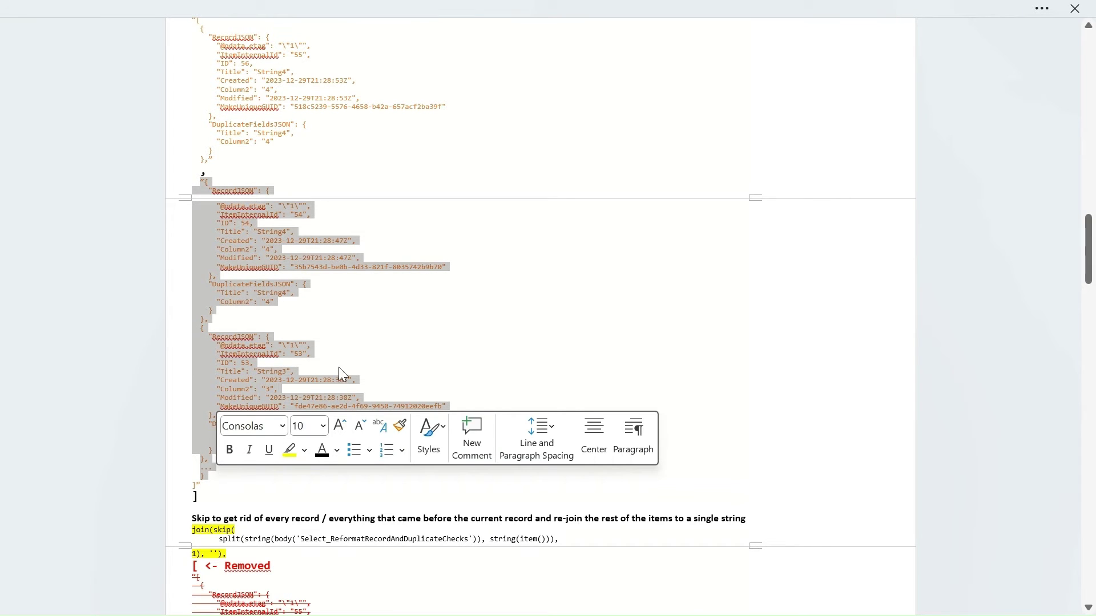
left_click(334, 324)
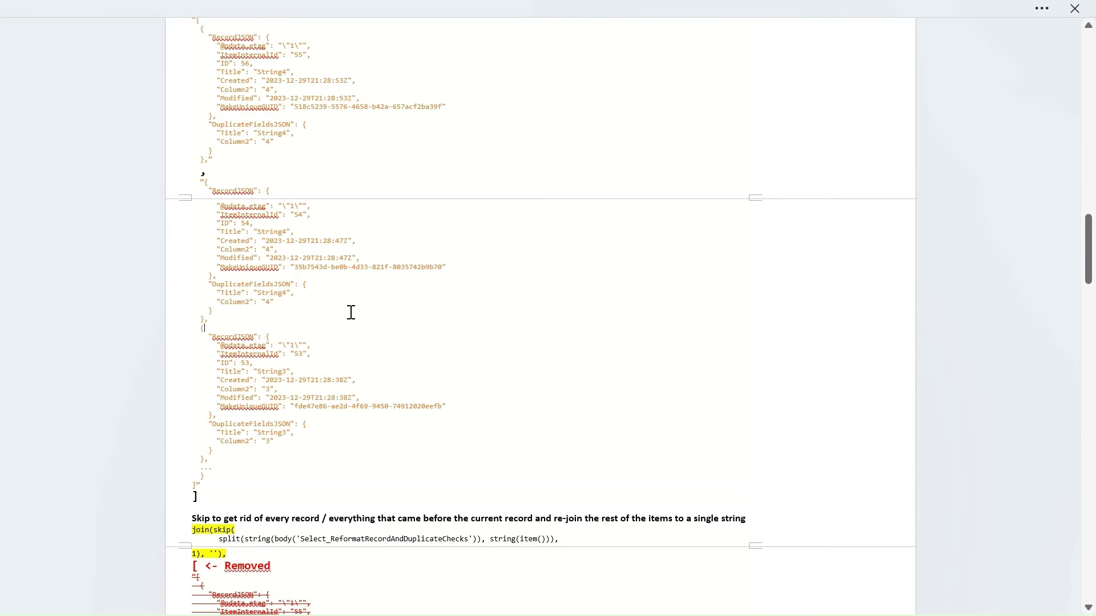
Step: Examine the join(skip(...)) section and highlight the struck-through part removed before the remaining records
scroll(351, 312, "down", 10)
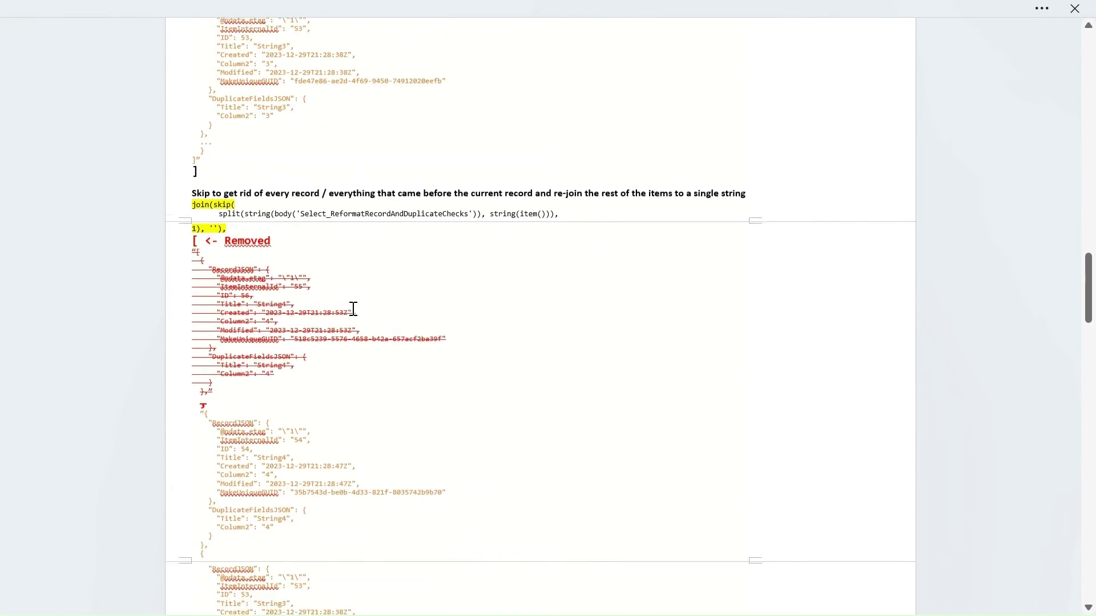
scroll(353, 309, "down", 3)
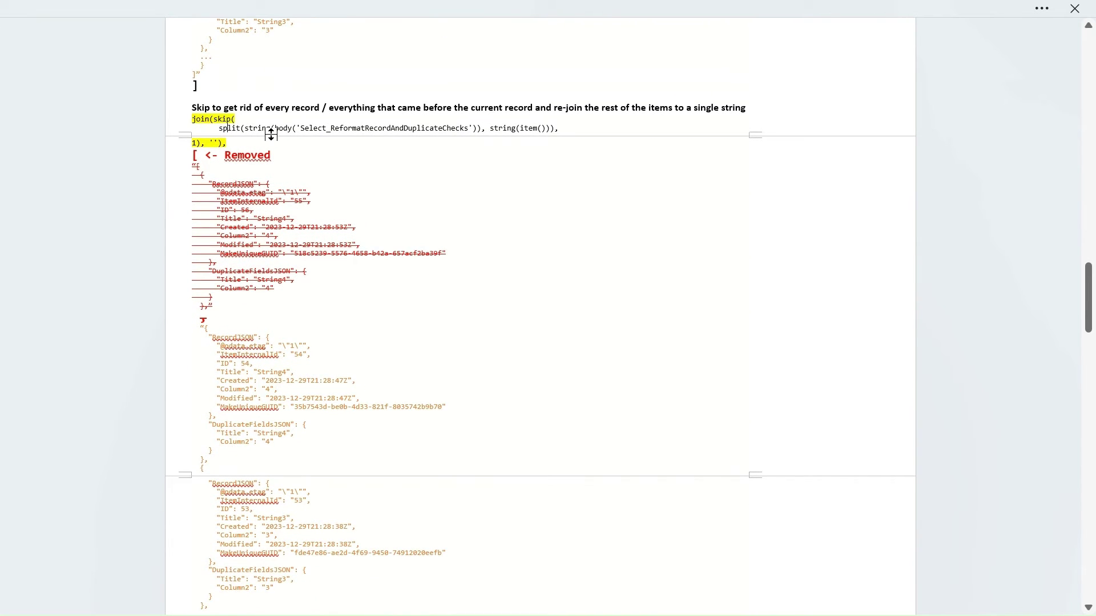
scroll(272, 134, "down", 1)
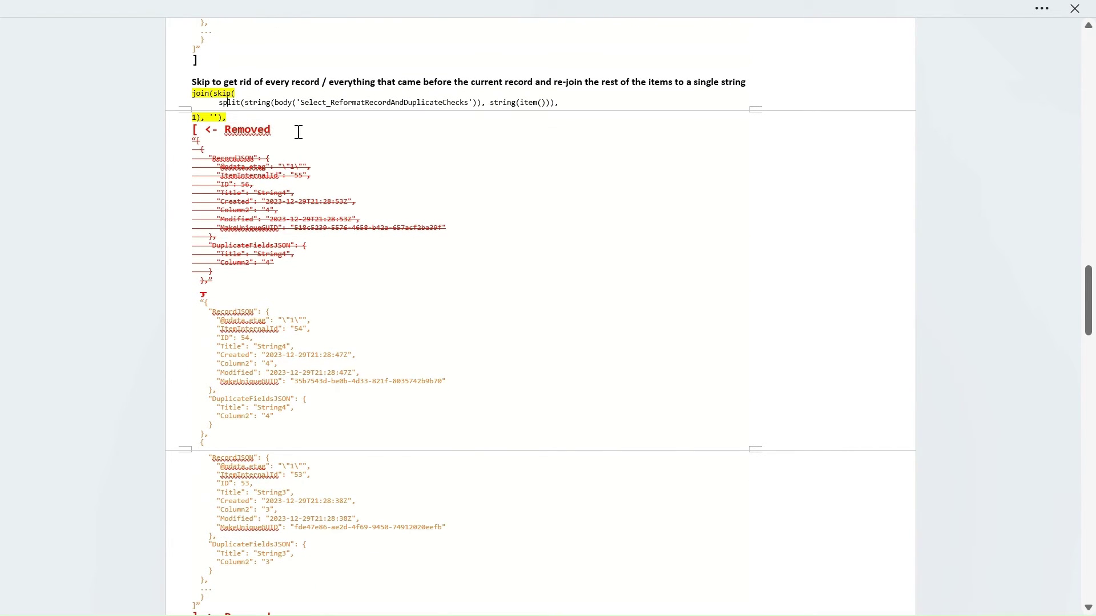
scroll(315, 129, "down", 1)
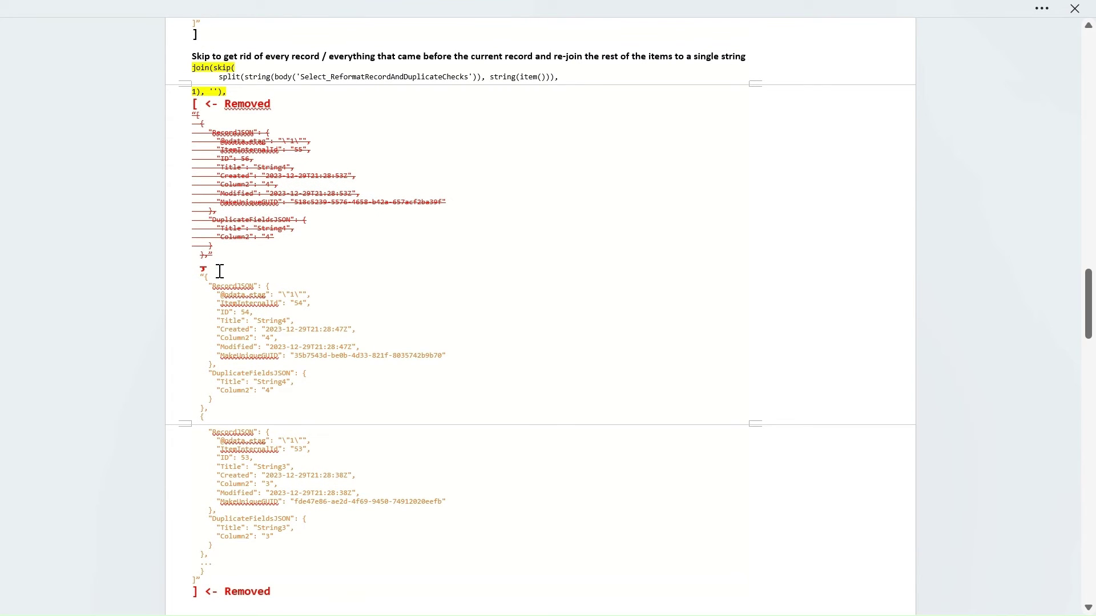
left_click_drag(216, 268, 182, 110)
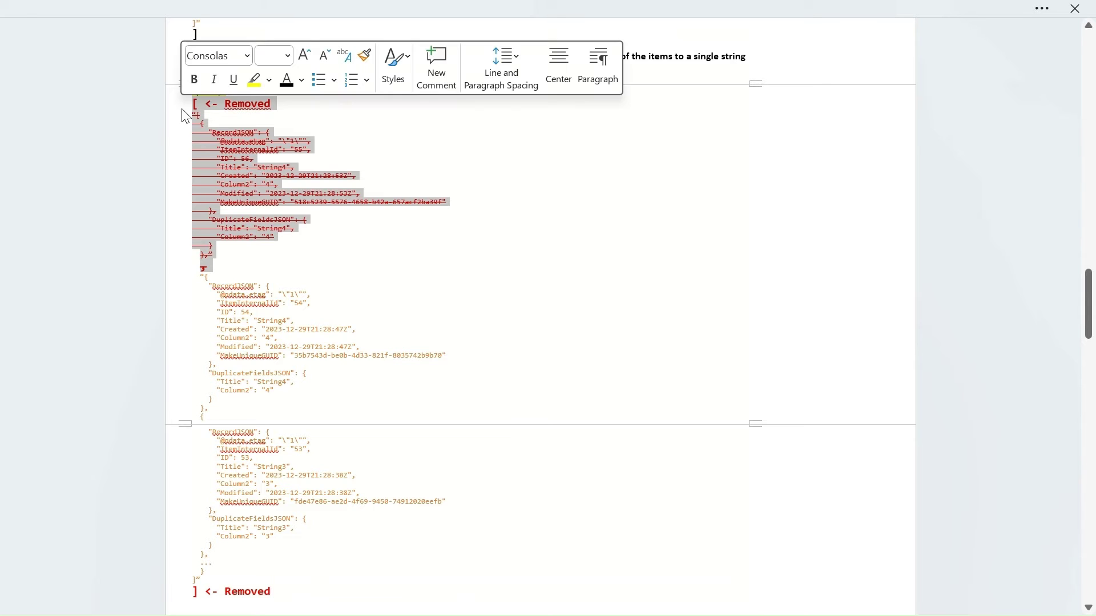
left_click(228, 270)
Step: Examine the section on splitting by string(item()?['DuplicateFieldsJSON']) and highlight the yellow-marked matching DuplicateFieldsJSON object in the record with ID 54
scroll(227, 269, "down", 1)
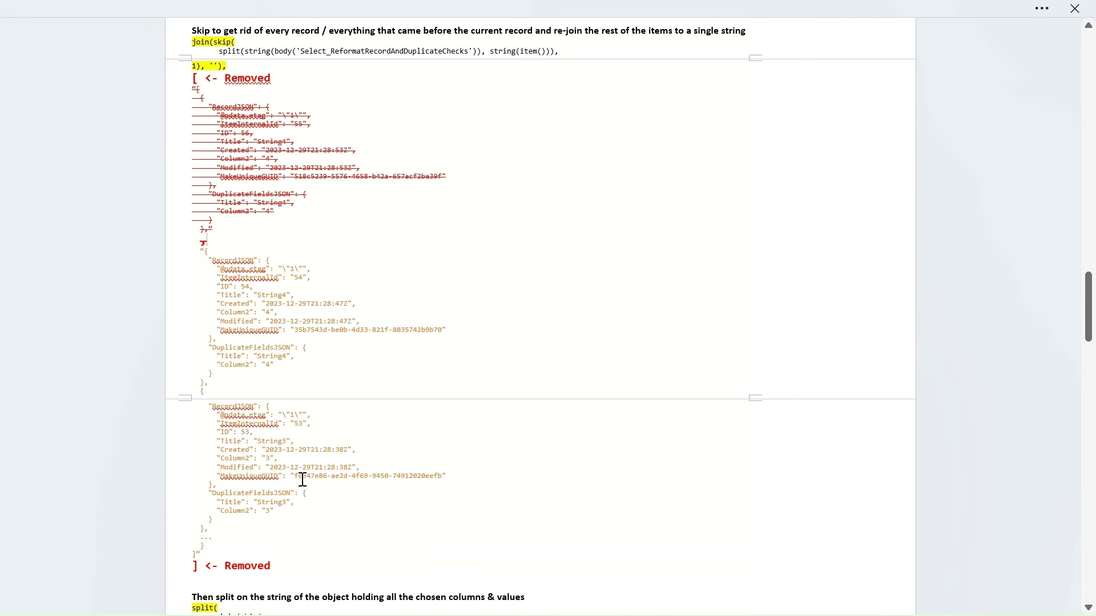
scroll(302, 480, "down", 5)
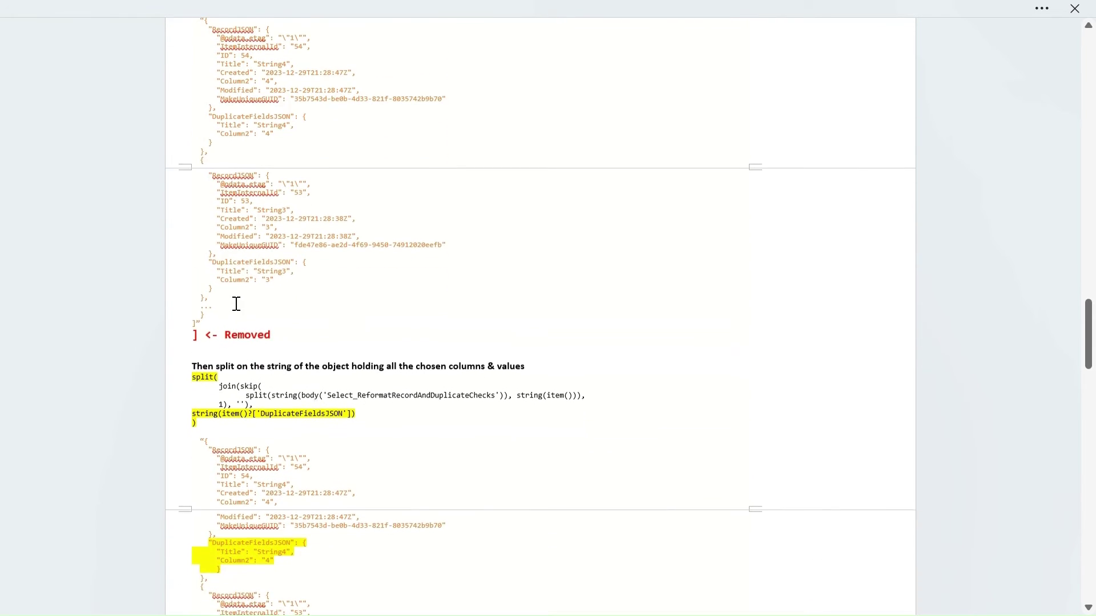
scroll(317, 250, "up", 1)
scroll(284, 287, "down", 1)
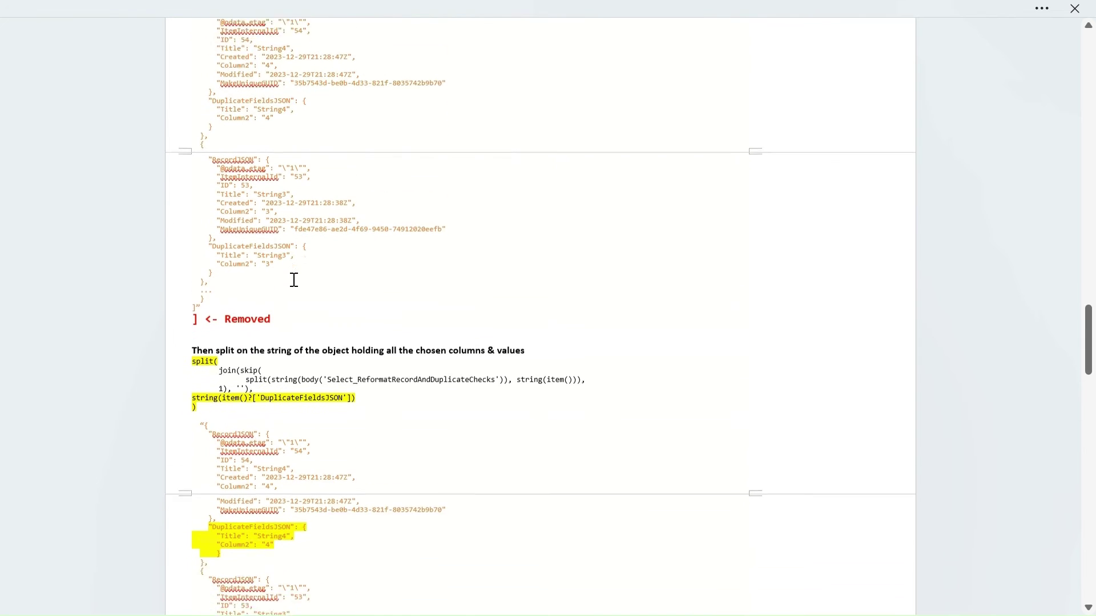
scroll(302, 282, "down", 4)
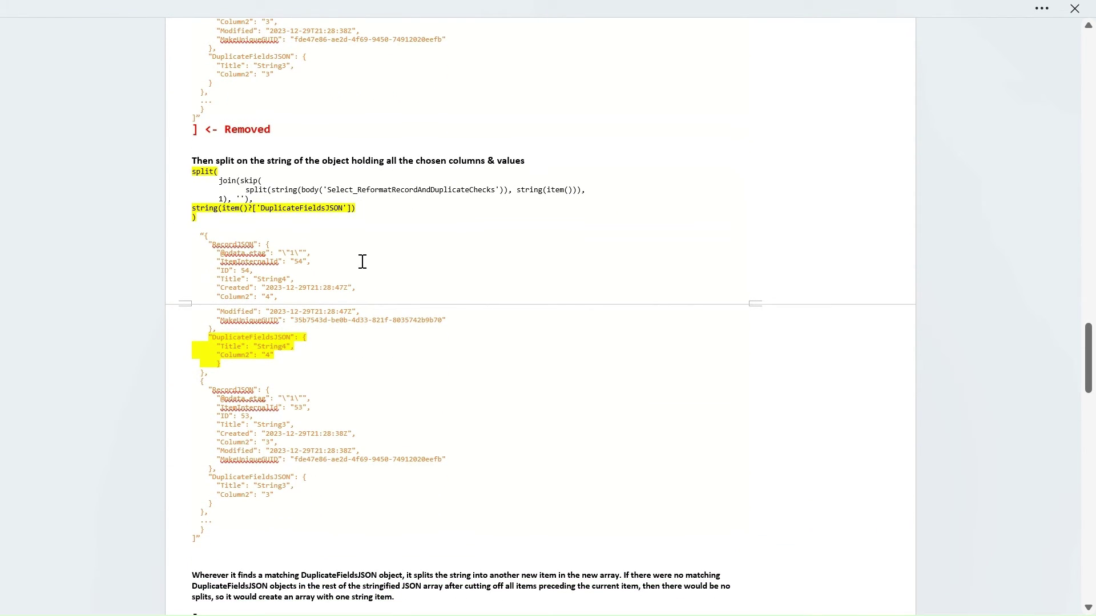
scroll(344, 251, "down", 1)
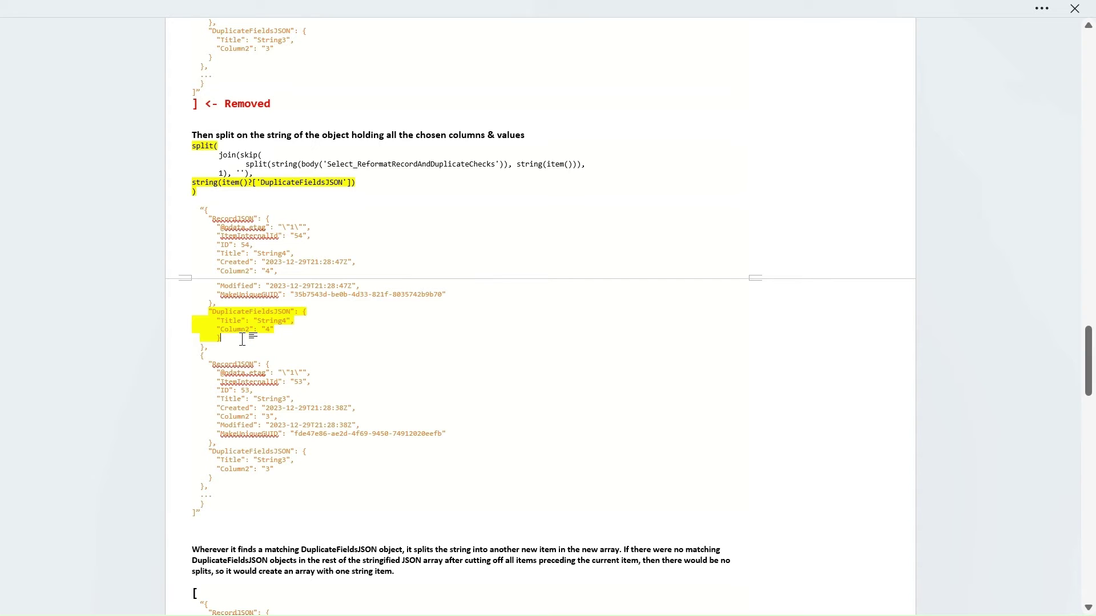
left_click_drag(232, 339, 210, 312)
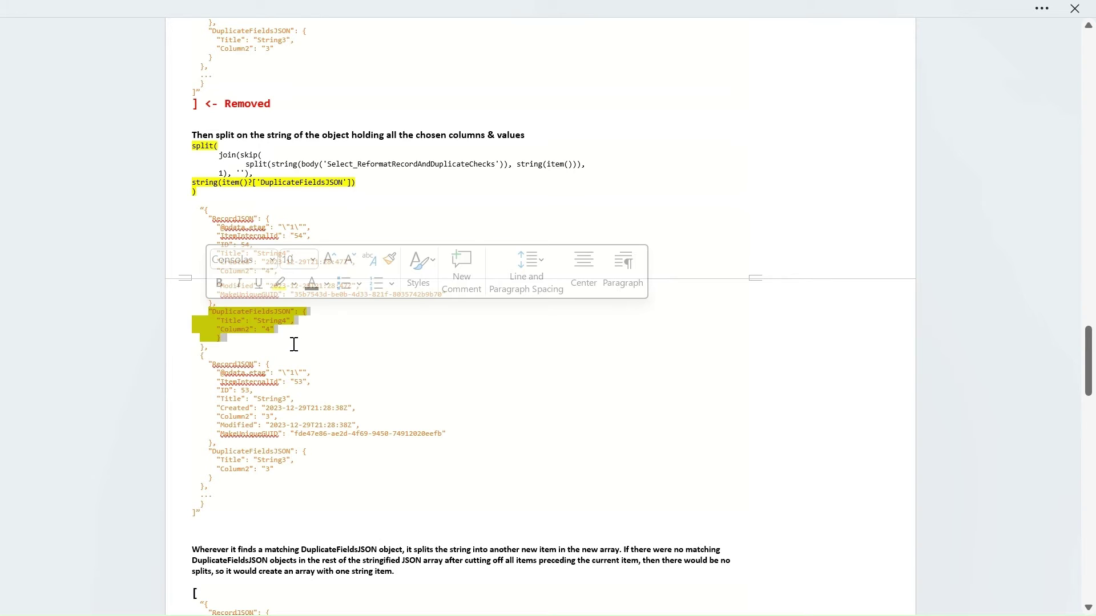
left_click(249, 345)
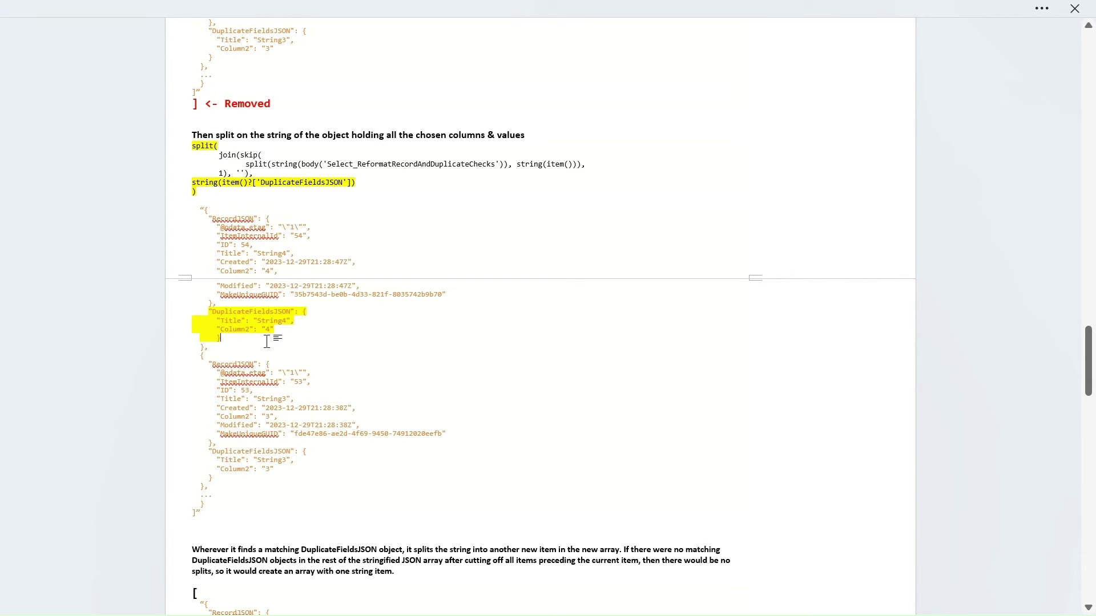
Step: Reselect the matching DuplicateFieldsJSON object and compare it with the yellow-marked example record in the full JSON array
scroll(266, 342, "down", 10)
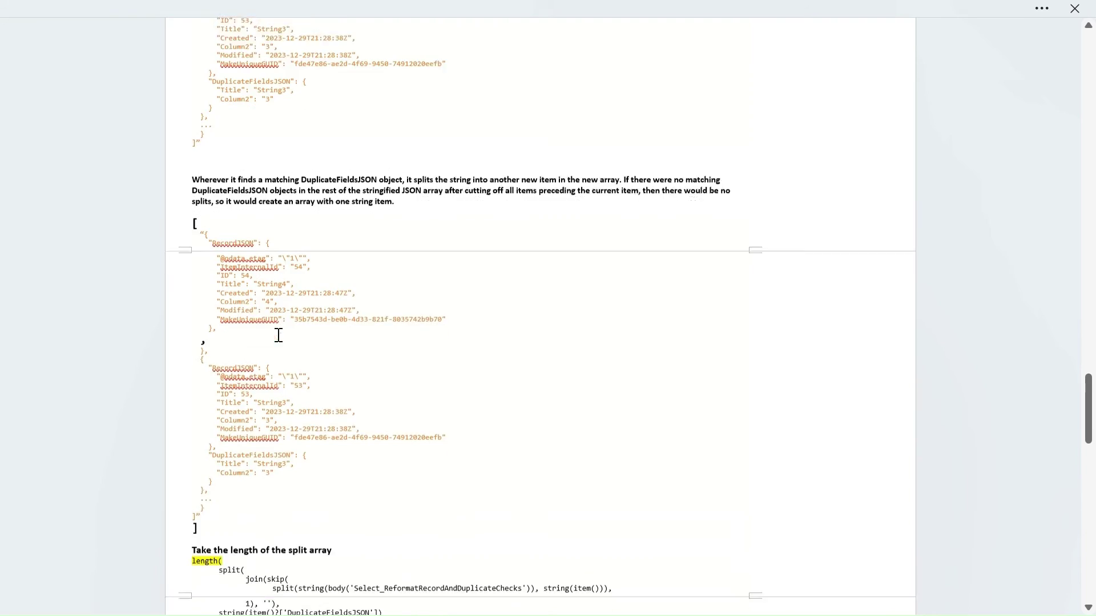
scroll(244, 343, "up", 10)
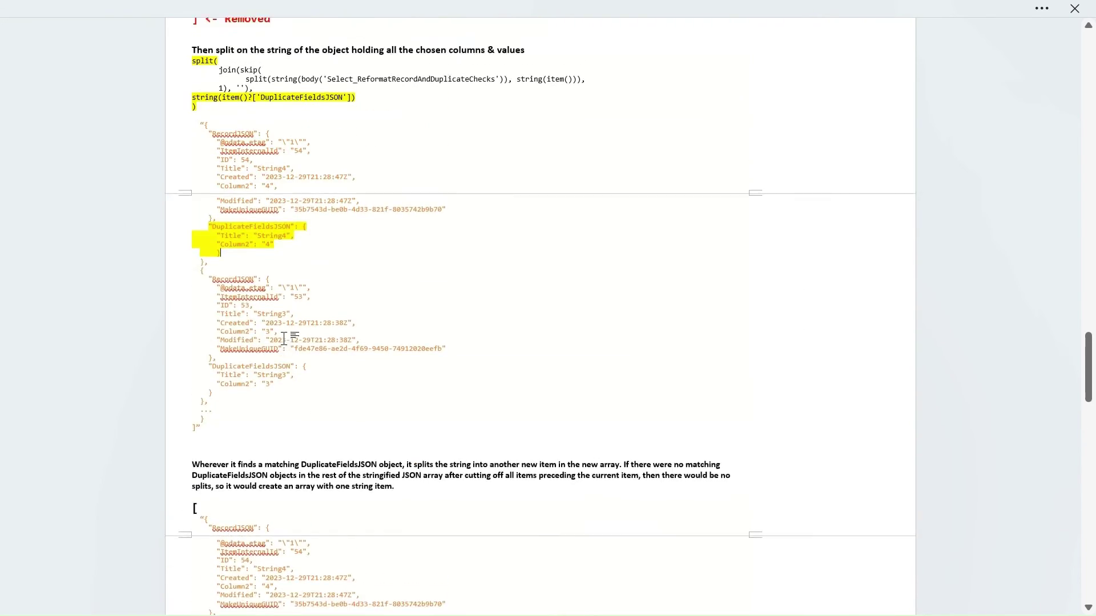
left_click_drag(228, 363, 227, 364)
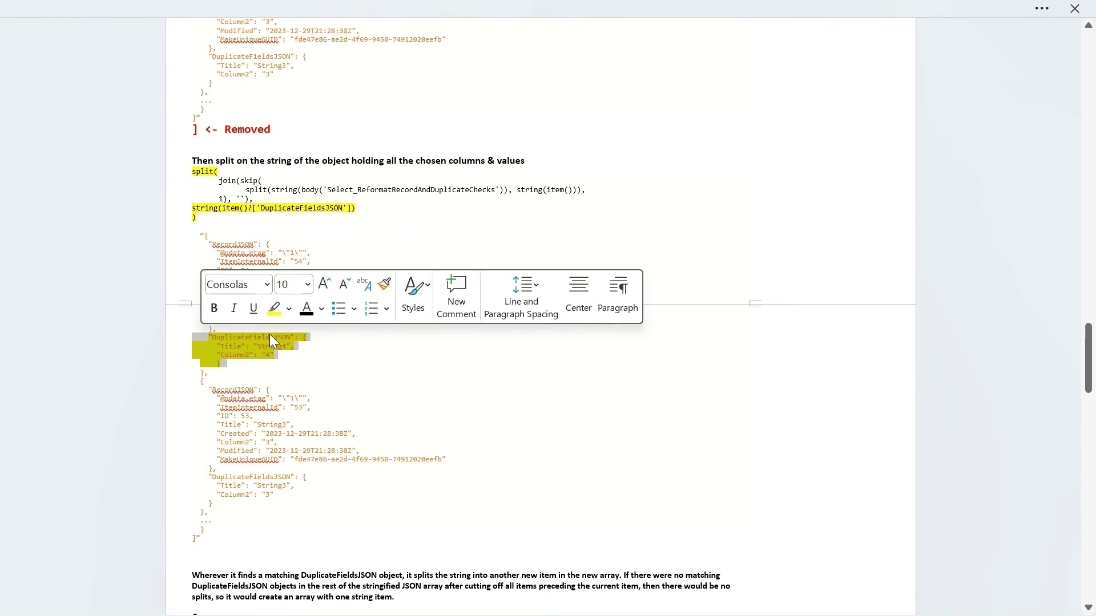
scroll(303, 322, "up", 10)
scroll(304, 324, "up", 20)
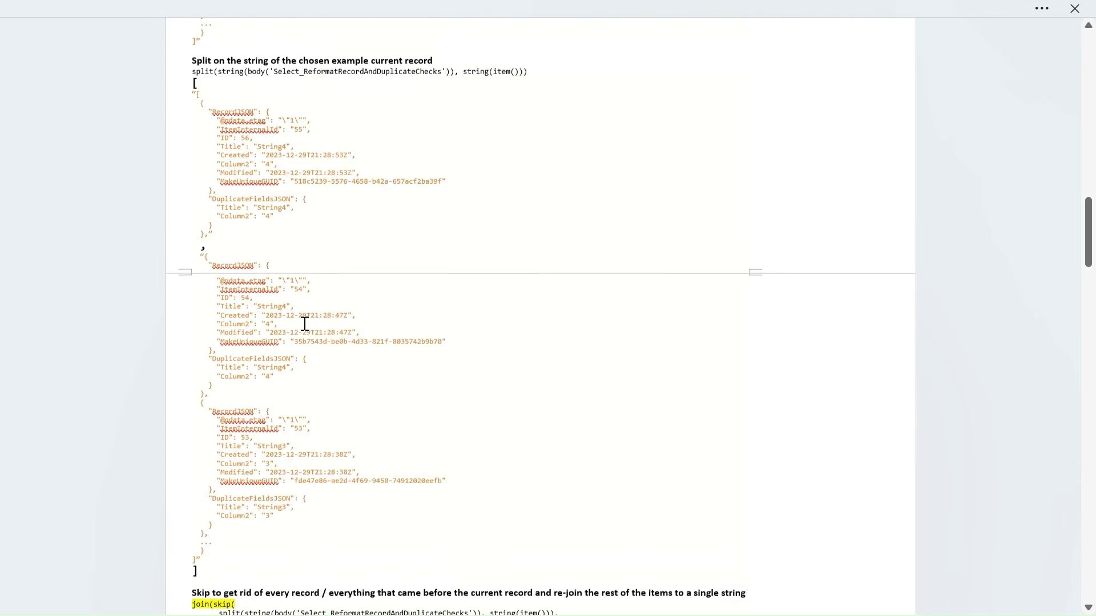
scroll(261, 268, "up", 3)
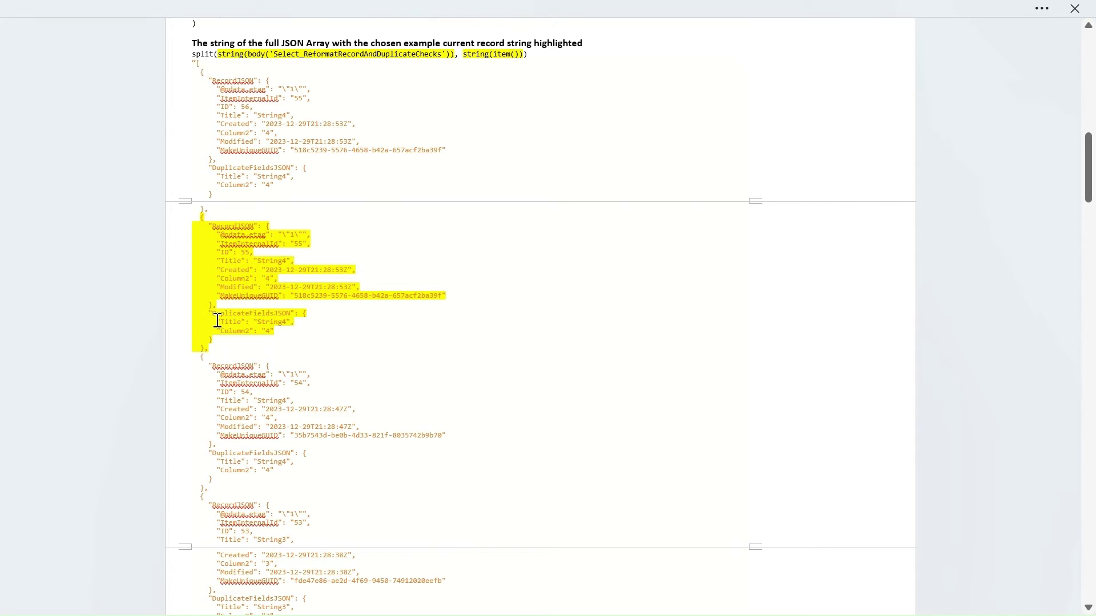
Step: Highlight the contents of the array split at the matching DuplicateFieldsJSON object, compare them with the marked source object, and clear the selection
scroll(337, 374, "down", 12)
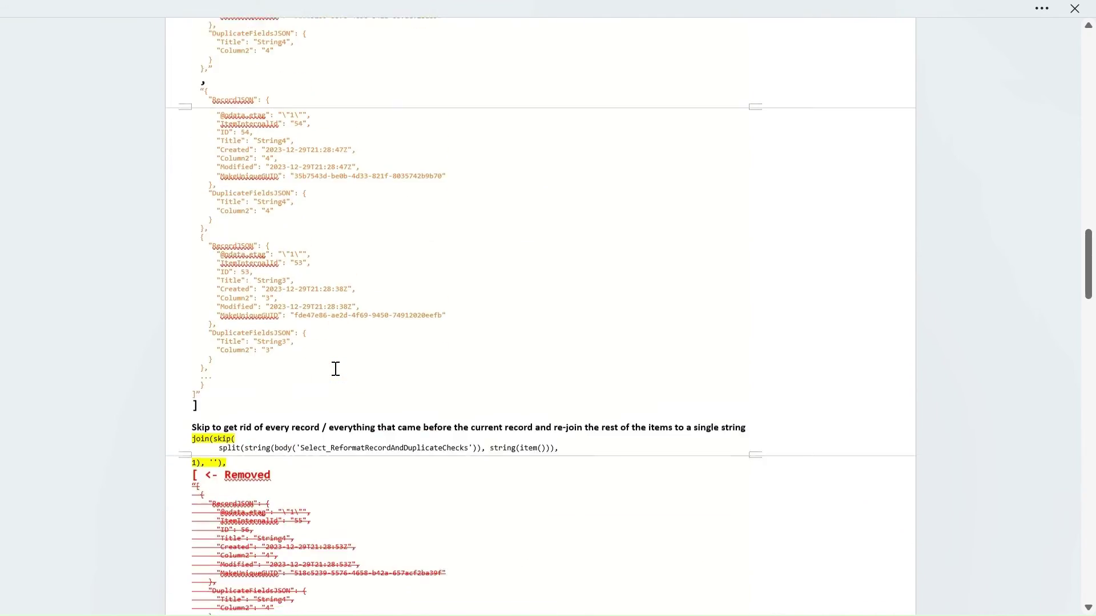
scroll(336, 369, "down", 18)
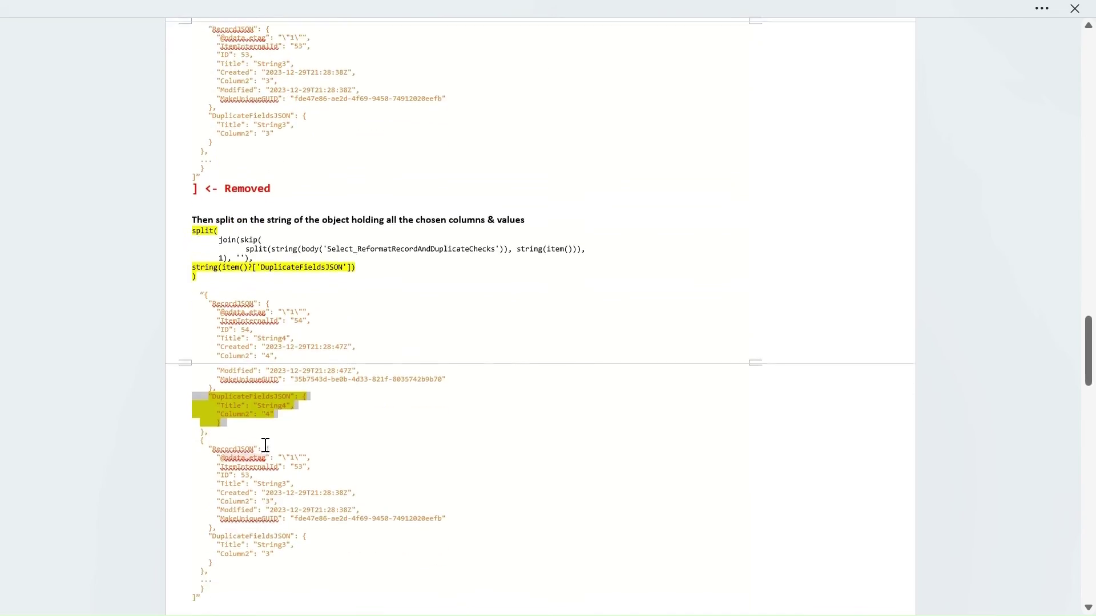
scroll(266, 446, "down", 18)
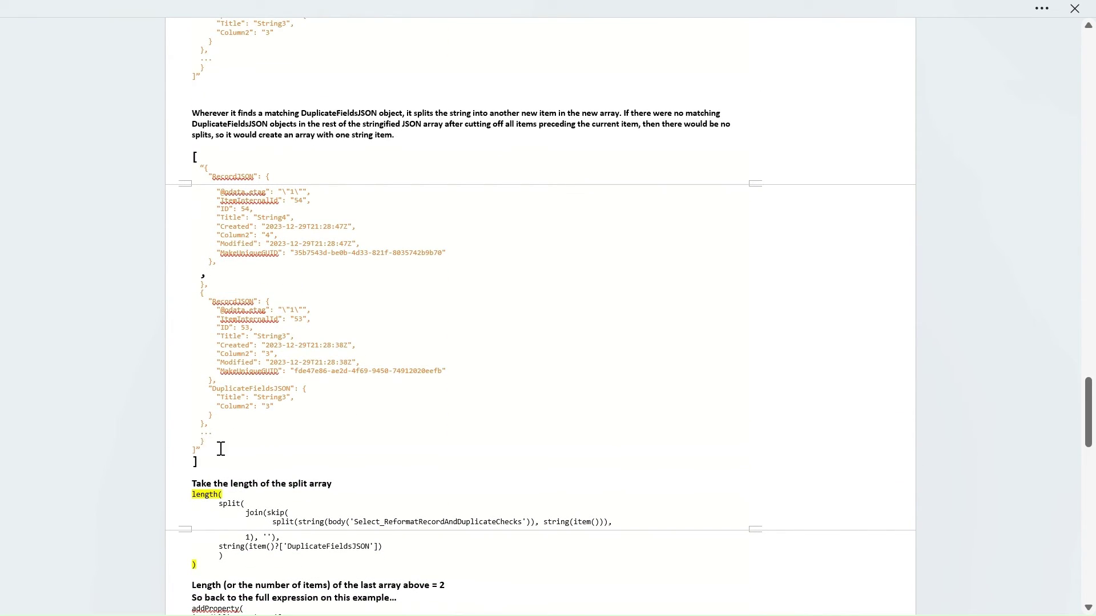
left_click_drag(220, 450, 187, 179)
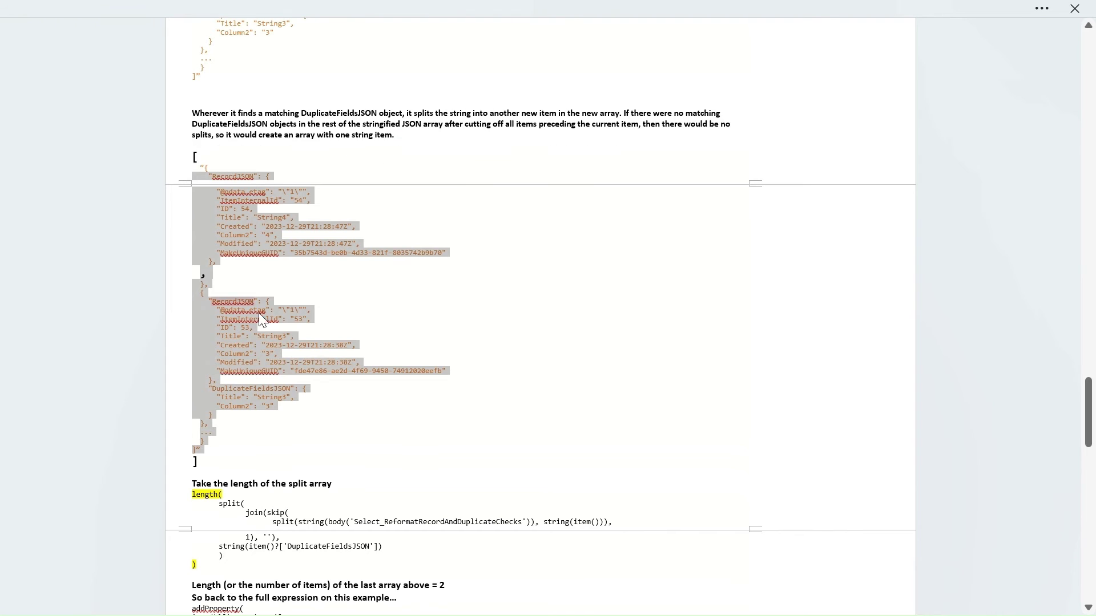
scroll(321, 325, "up", 16)
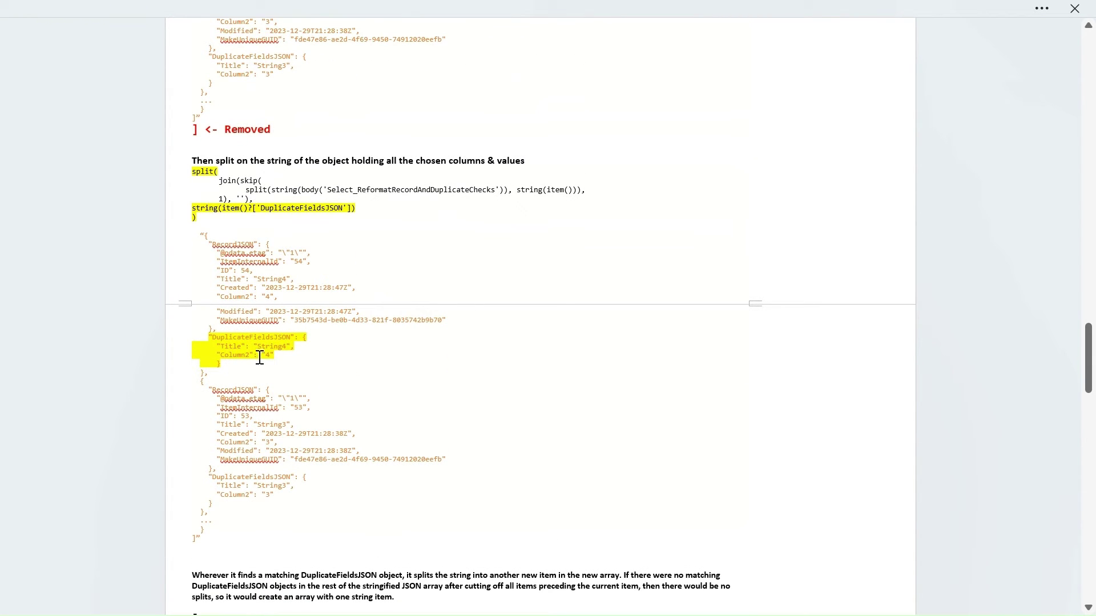
scroll(262, 562, "down", 8)
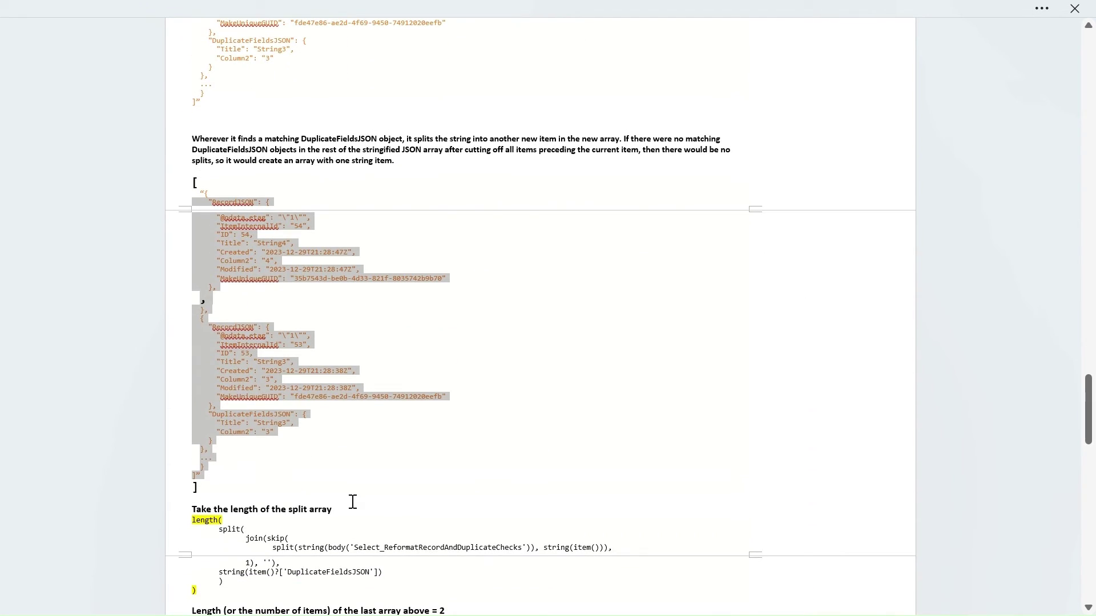
left_click(238, 465)
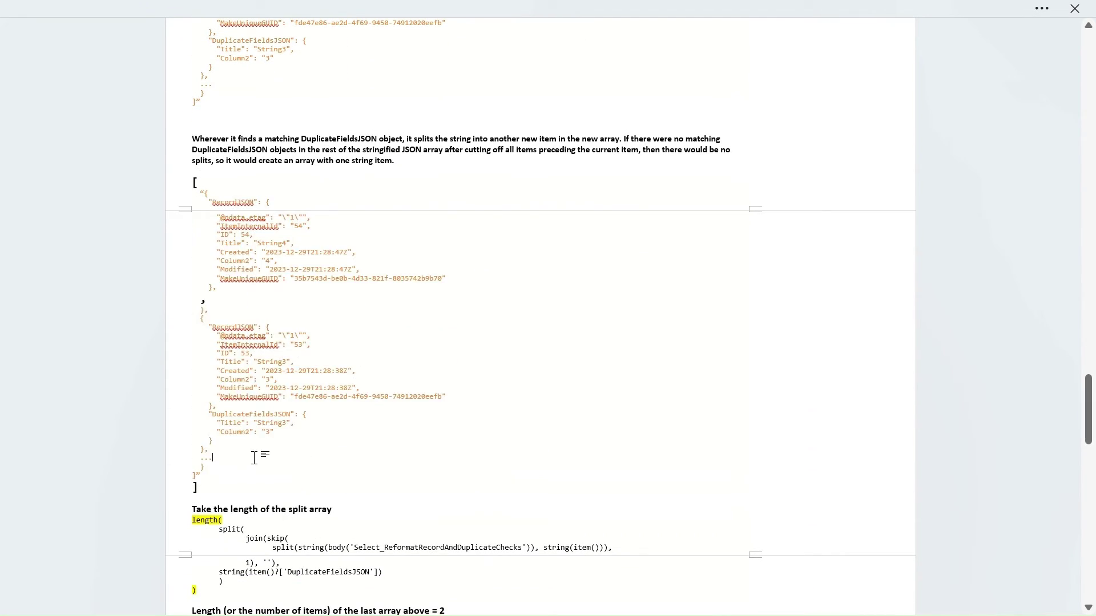
Step: Examine the section on taking the split array's length and the full addProperty expression that returns the IsDuplicate value
scroll(286, 403, "down", 1)
scroll(300, 365, "down", 1)
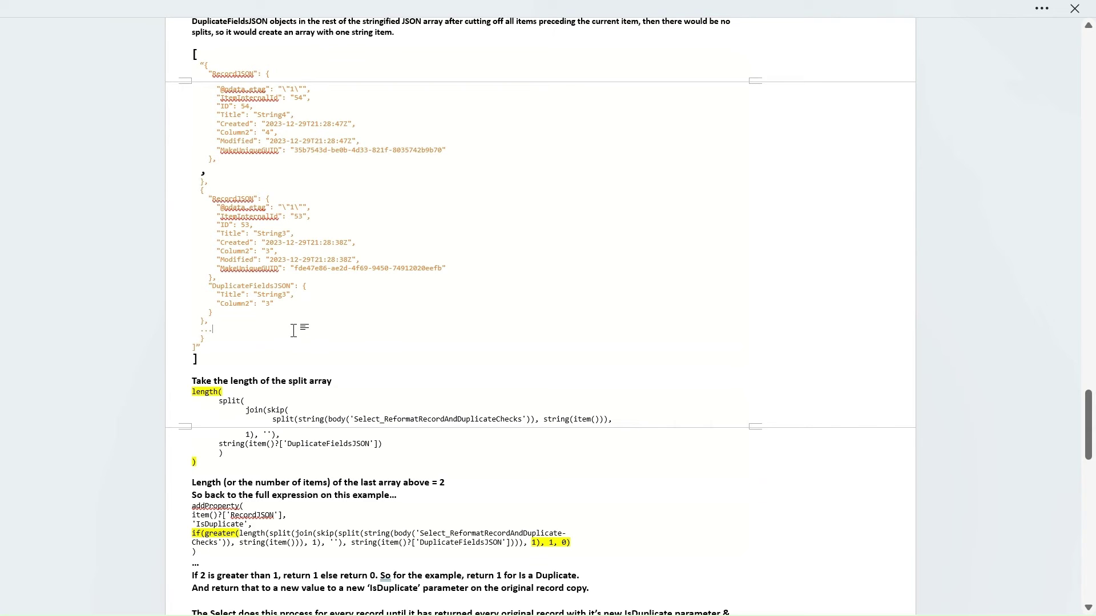
left_click(293, 331)
scroll(287, 326, "down", 2)
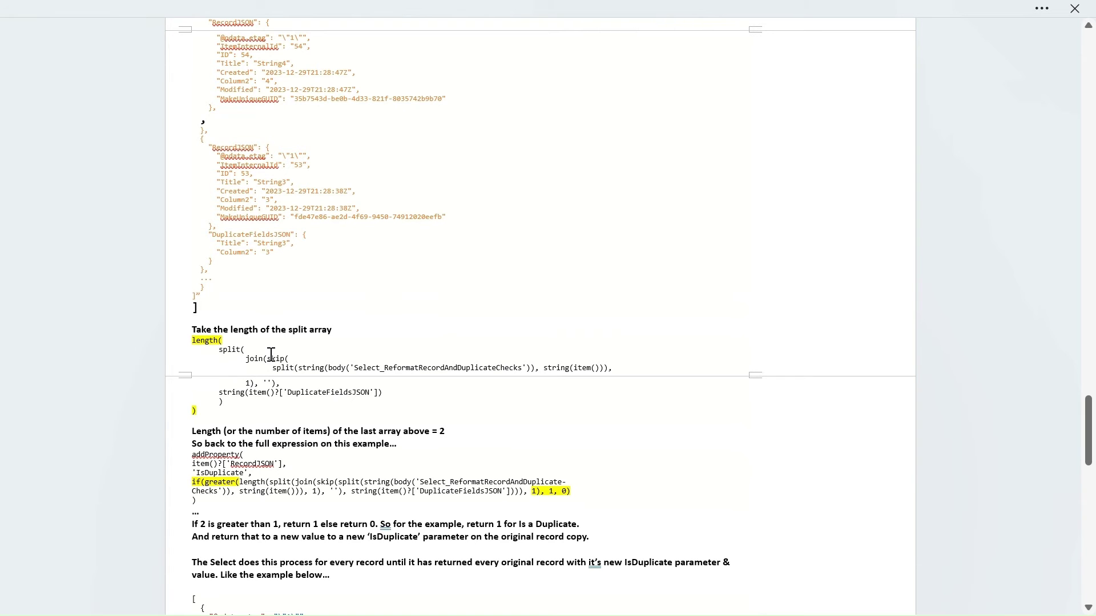
scroll(272, 357, "down", 1)
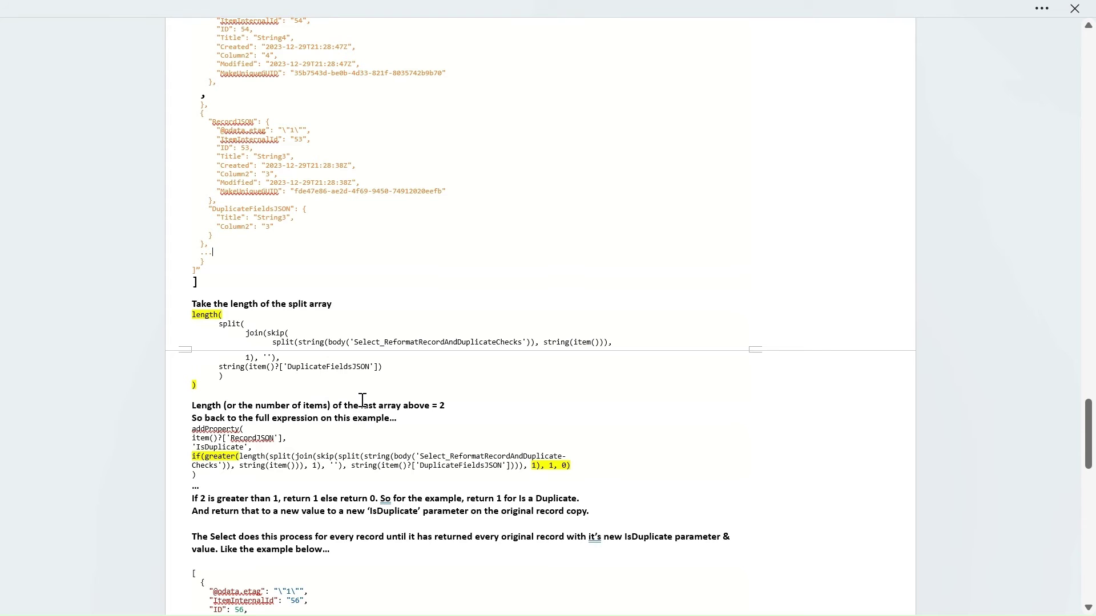
Step: Highlight the yellow-marked DuplicateFieldsJSON object in the record with ID 54 again and compare it with the array produced by the split
scroll(363, 400, "down", 1)
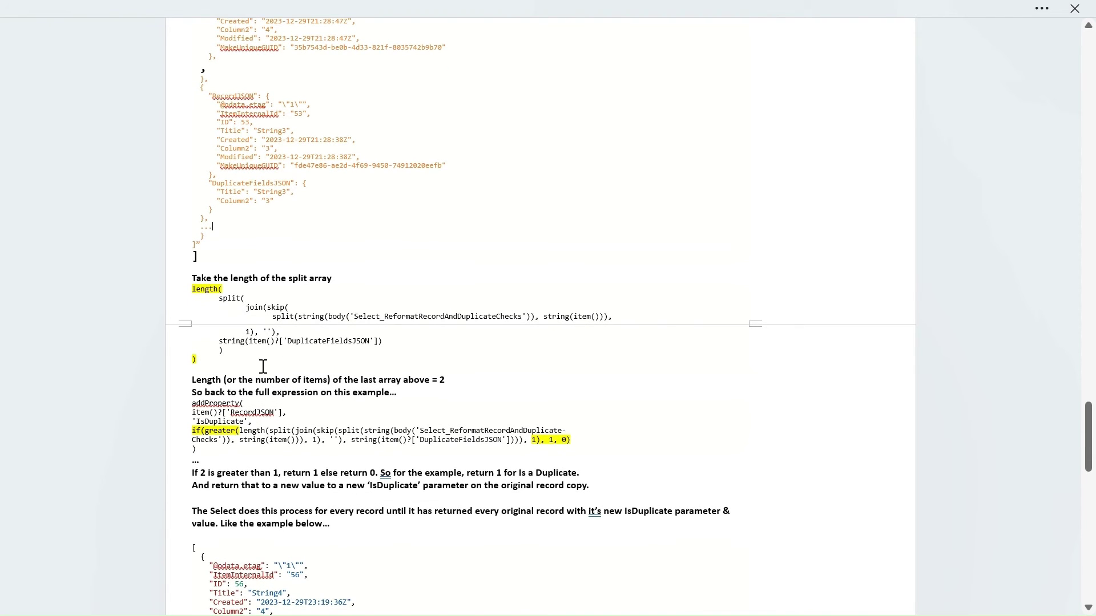
scroll(346, 405, "up", 10)
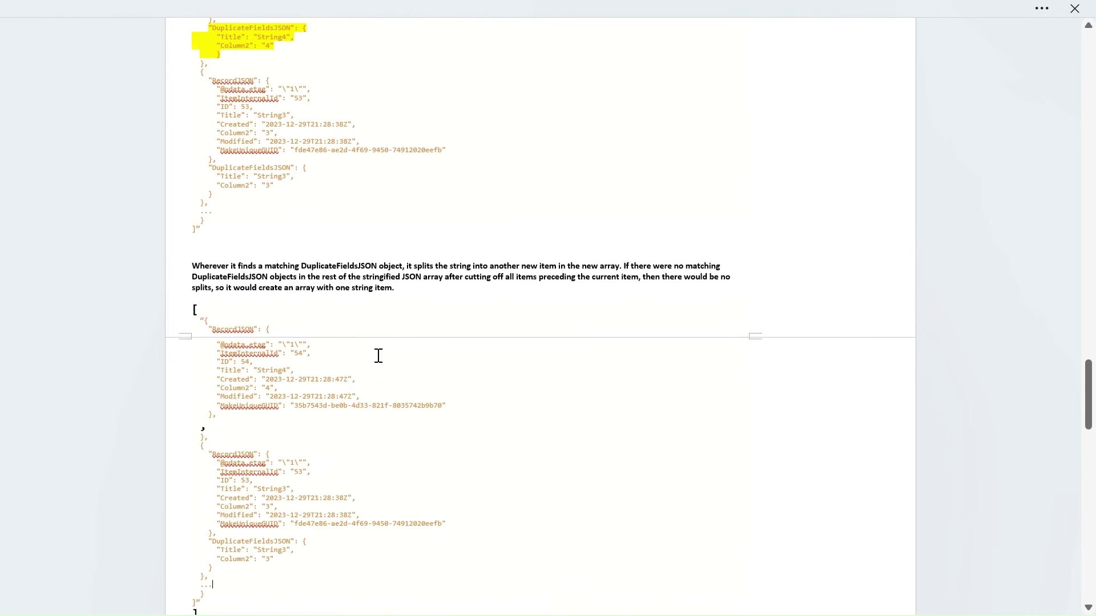
scroll(371, 342, "up", 5)
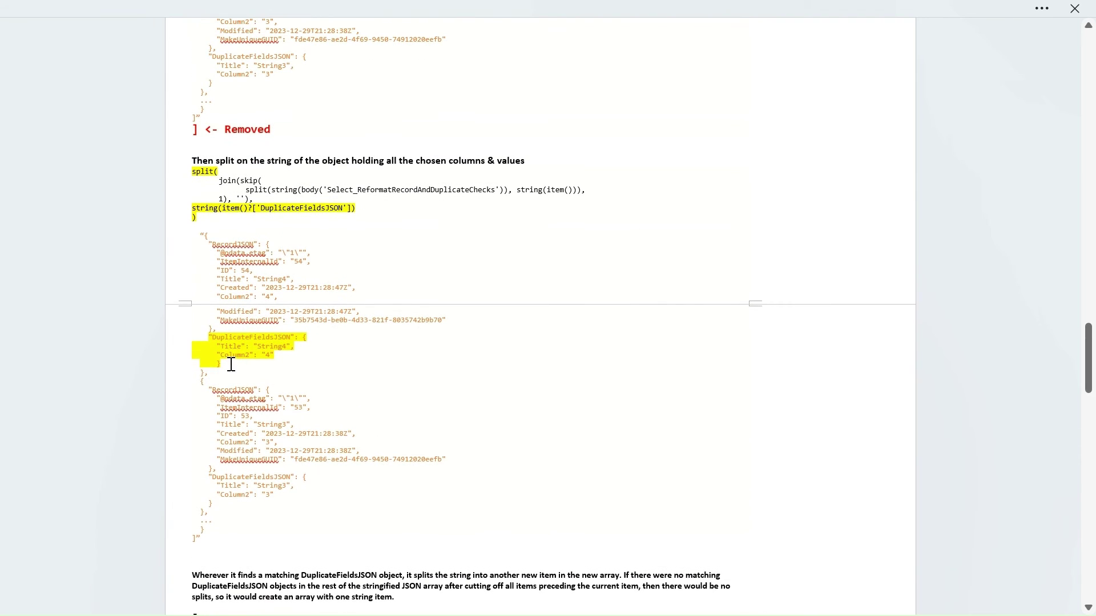
left_click_drag(220, 359, 201, 337)
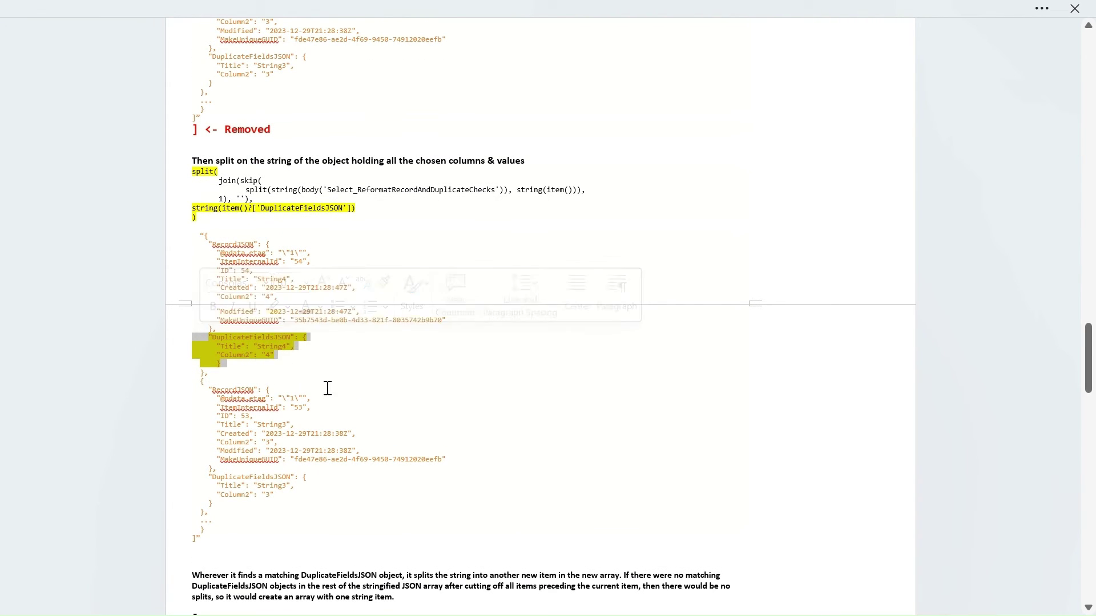
scroll(331, 387, "down", 5)
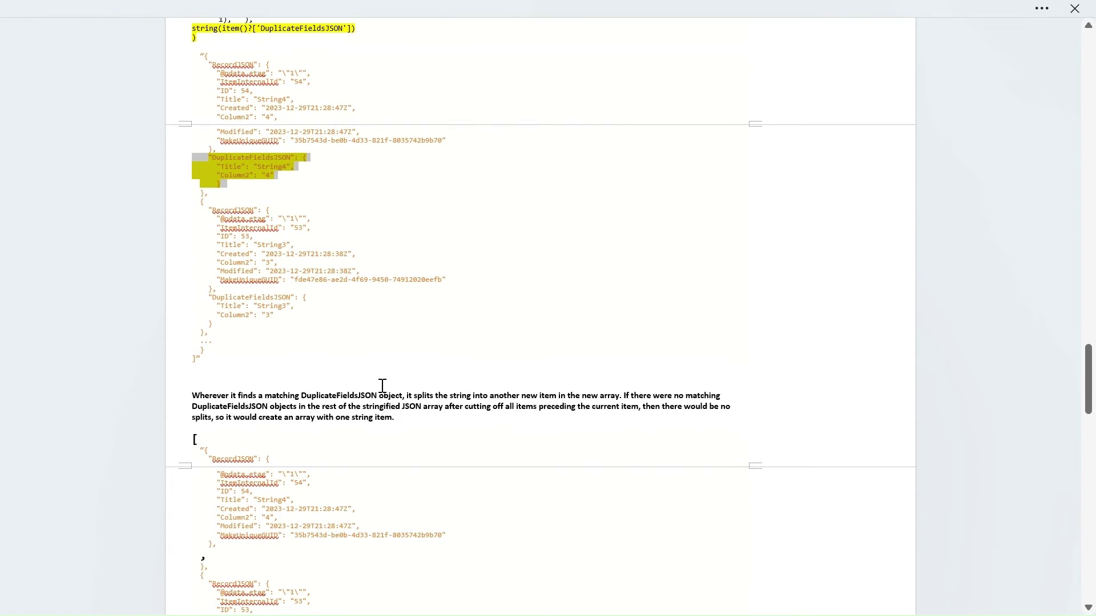
scroll(343, 485, "down", 3)
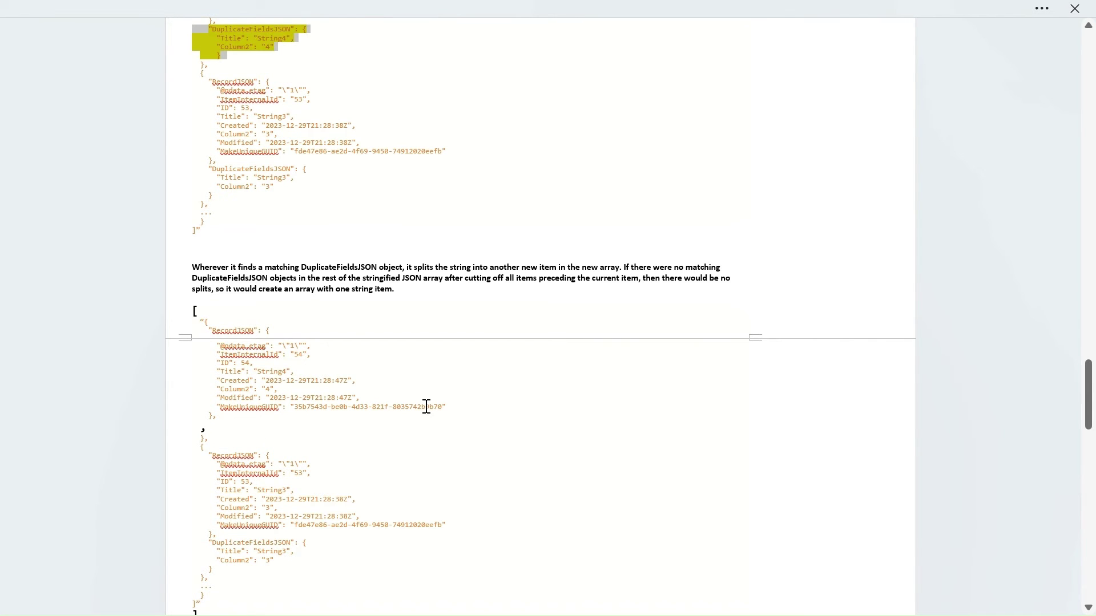
scroll(448, 397, "down", 5)
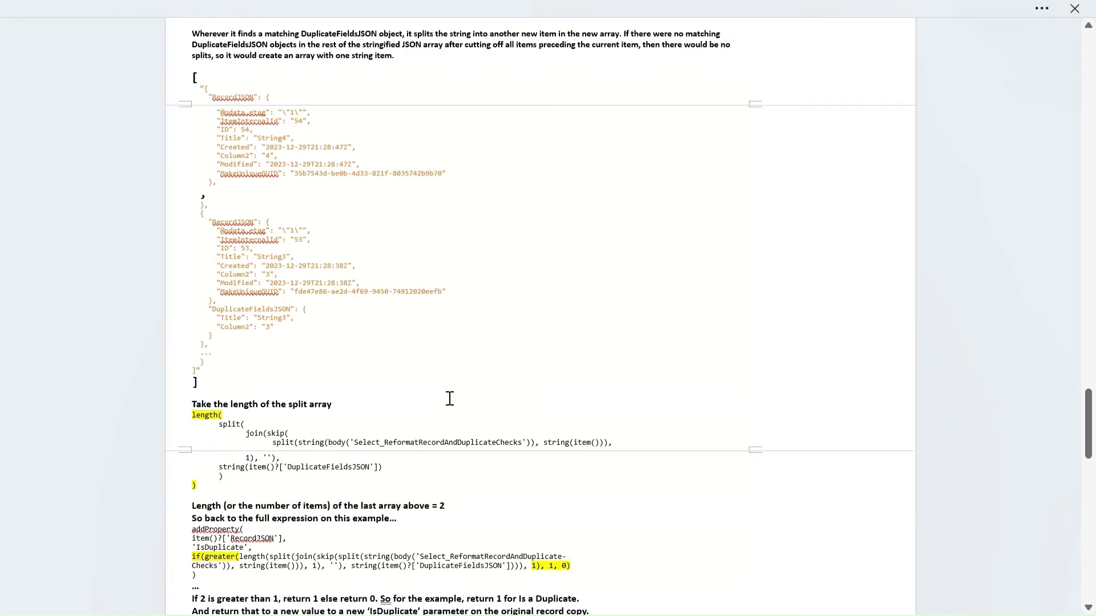
Step: Examine the if(greater(length(...), 1), 1, 0) part of the full expression against the split array, highlighting the condition and its return values
scroll(448, 396, "down", 3)
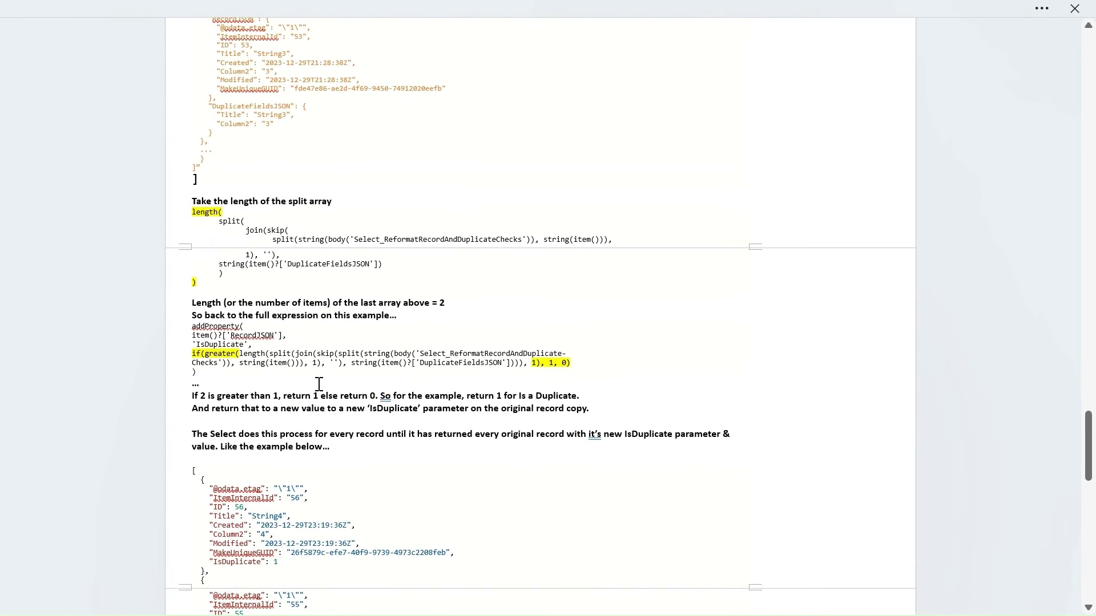
left_click_drag(193, 353, 571, 365)
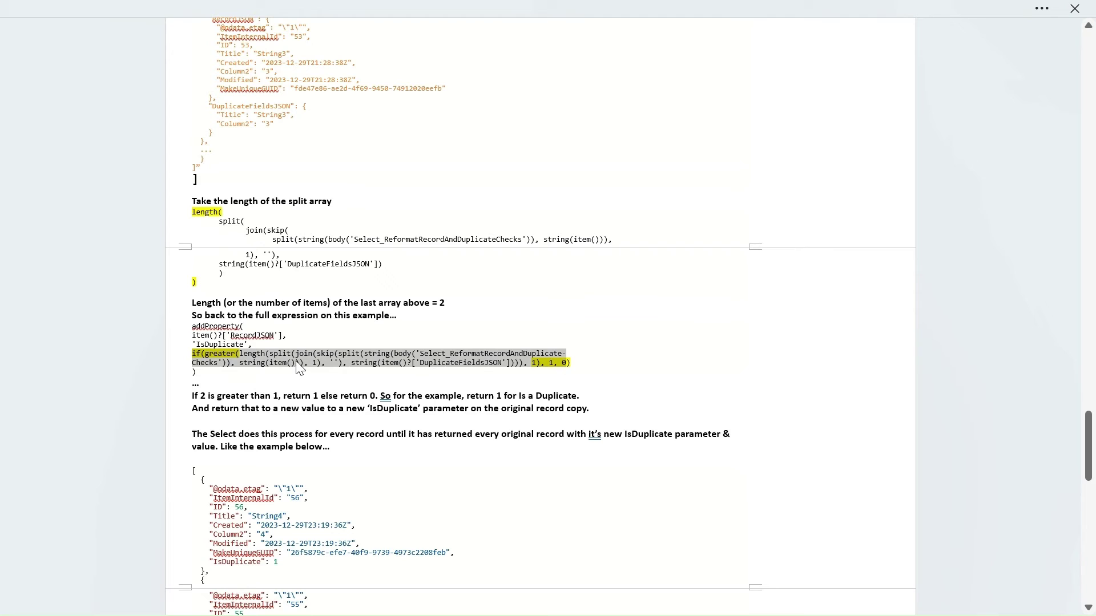
left_click(563, 364)
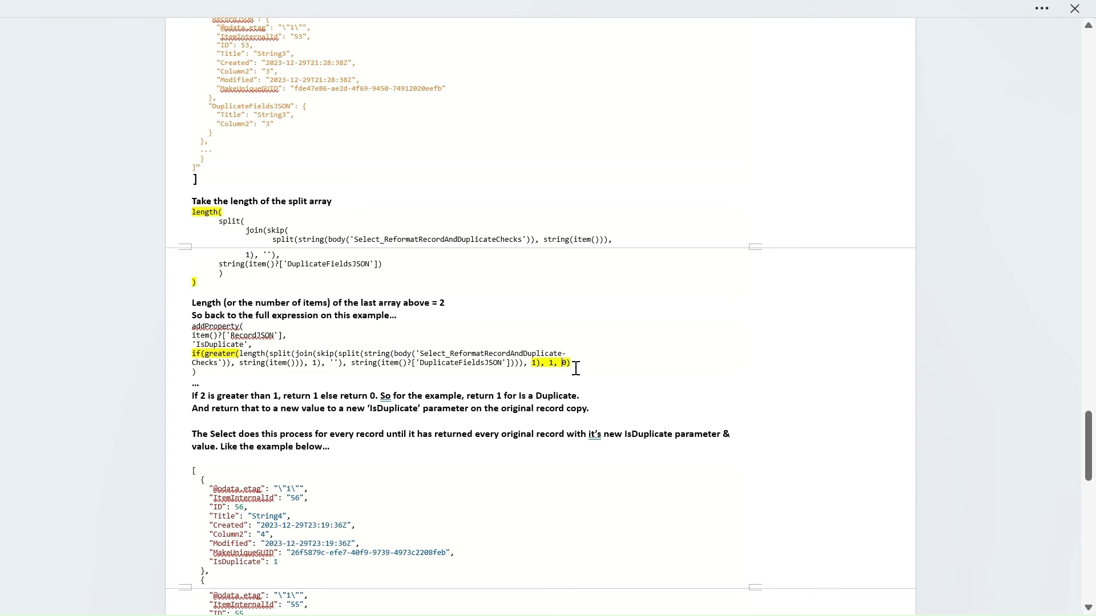
scroll(400, 334, "up", 3)
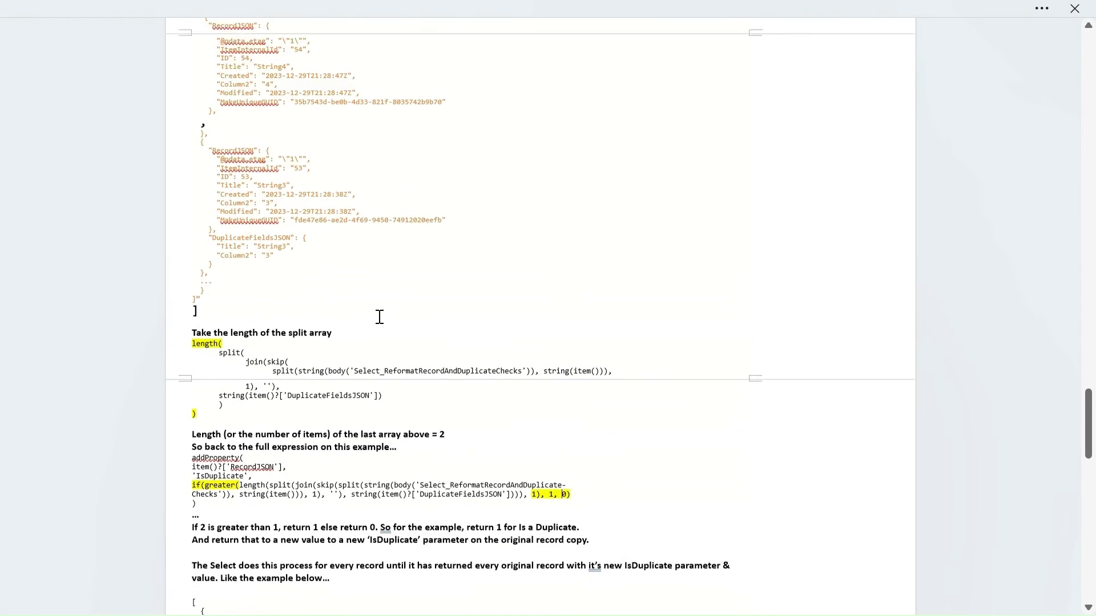
scroll(380, 317, "up", 2)
scroll(397, 323, "down", 5)
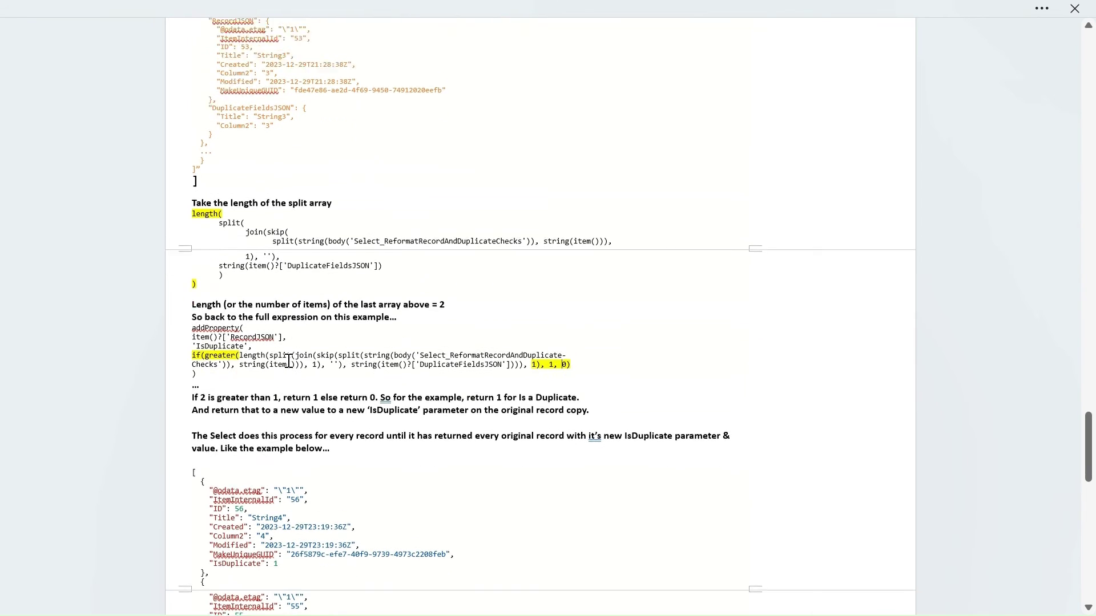
scroll(288, 361, "down", 1)
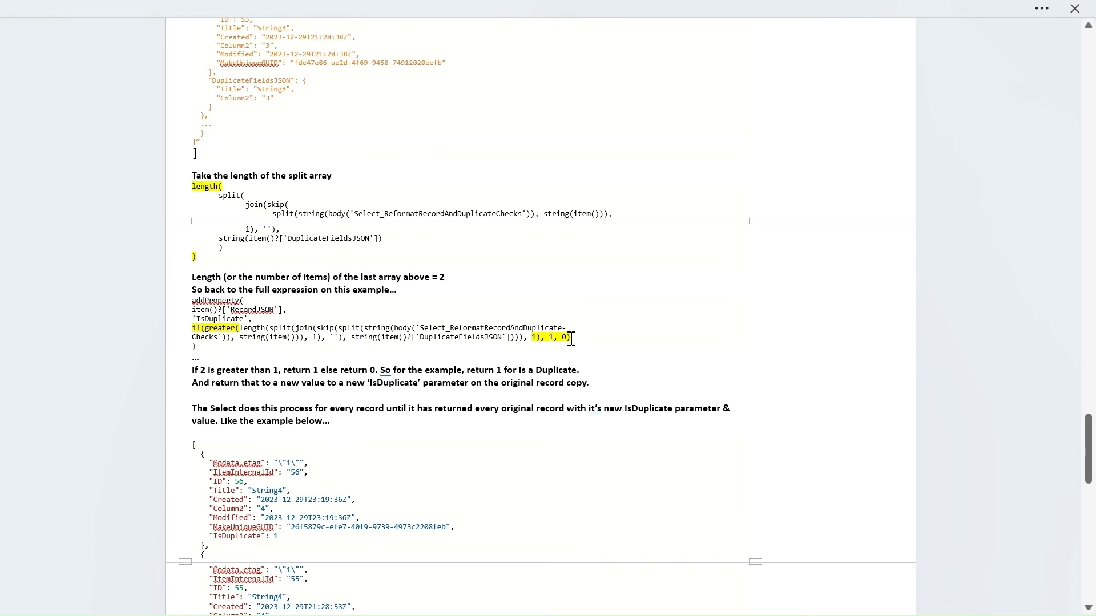
double_click(551, 338)
scroll(515, 365, "down", 3)
left_click(342, 318)
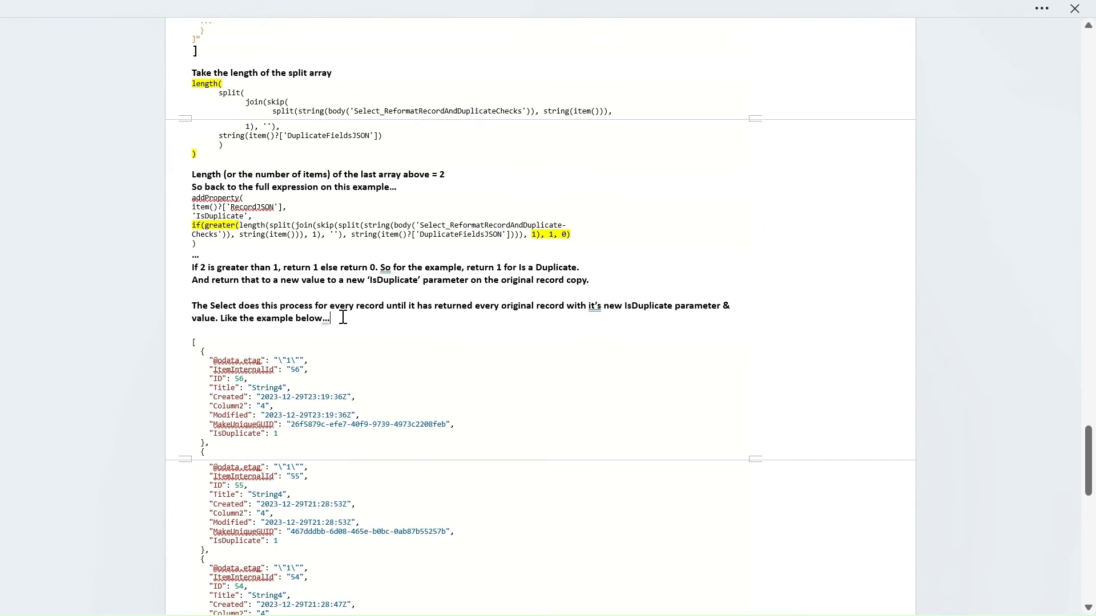
Step: Highlight the three addProperty arguments in turn: item()?['RecordJSON'], 'IsDuplicate', and the if(greater(...)) value expression
scroll(311, 282, "down", 1)
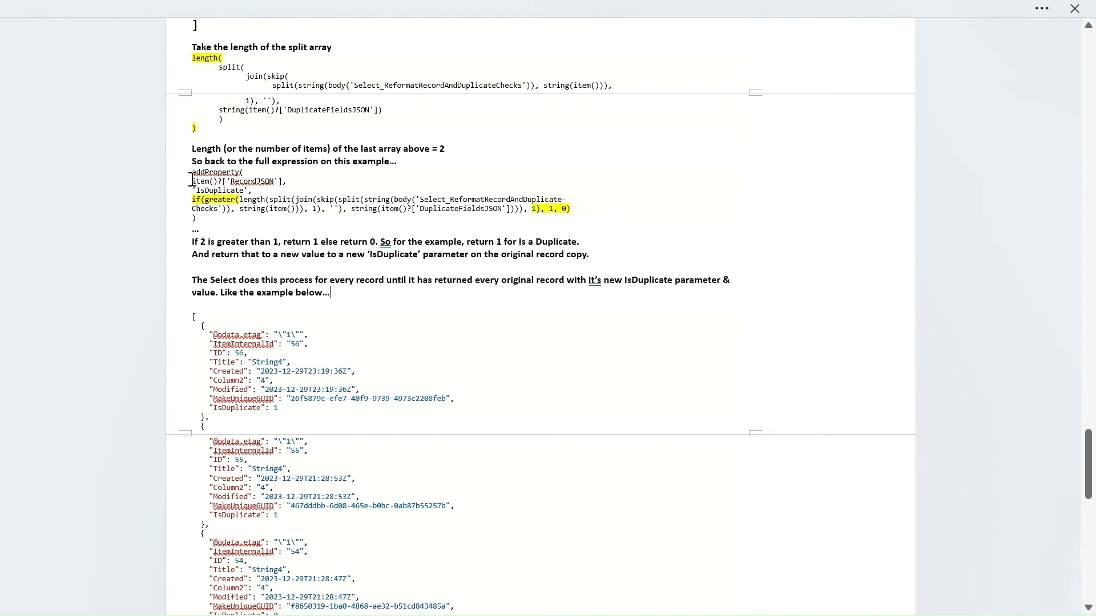
left_click_drag(193, 181, 285, 181)
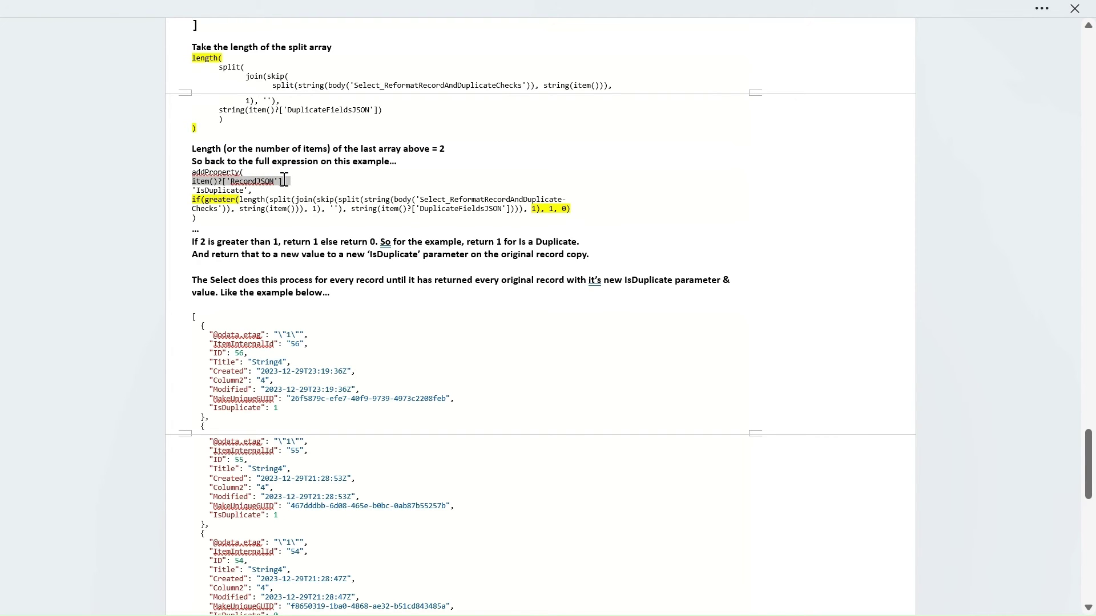
left_click_drag(193, 190, 249, 193)
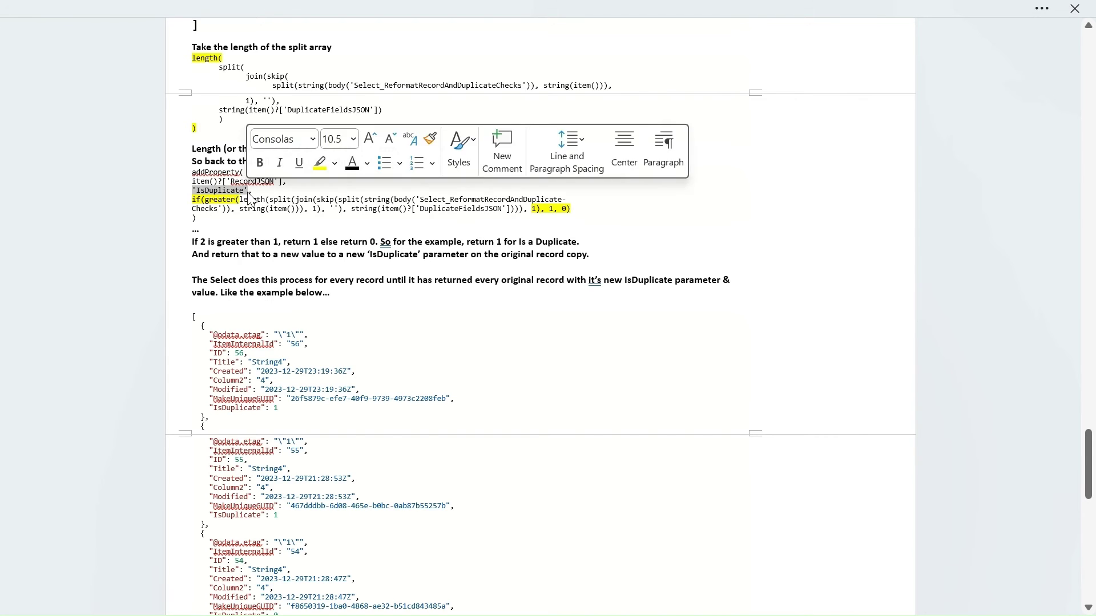
left_click_drag(193, 200, 569, 209)
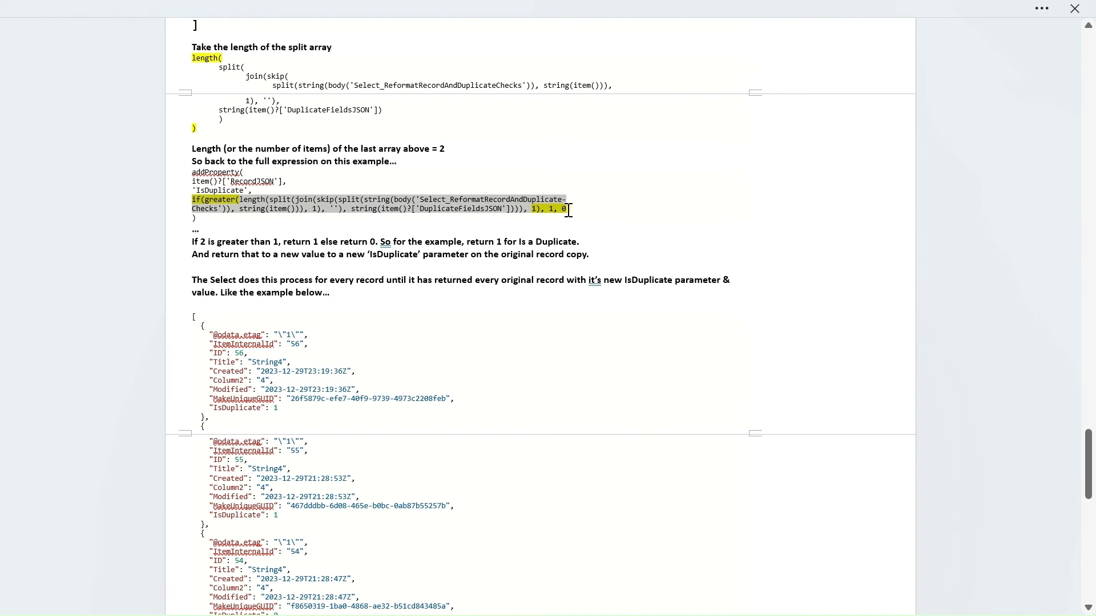
Step: Highlight the original fields and the IsDuplicate property of the record with ID 56, and review the remaining records in the example output
scroll(268, 350, "down", 1)
scroll(269, 350, "down", 1)
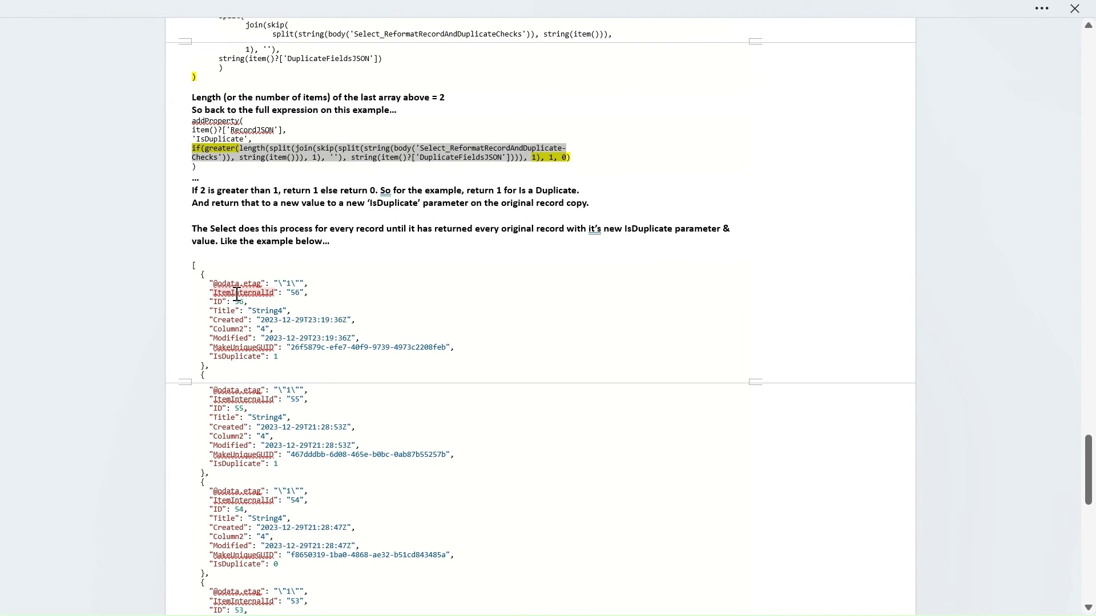
left_click_drag(208, 283, 366, 340)
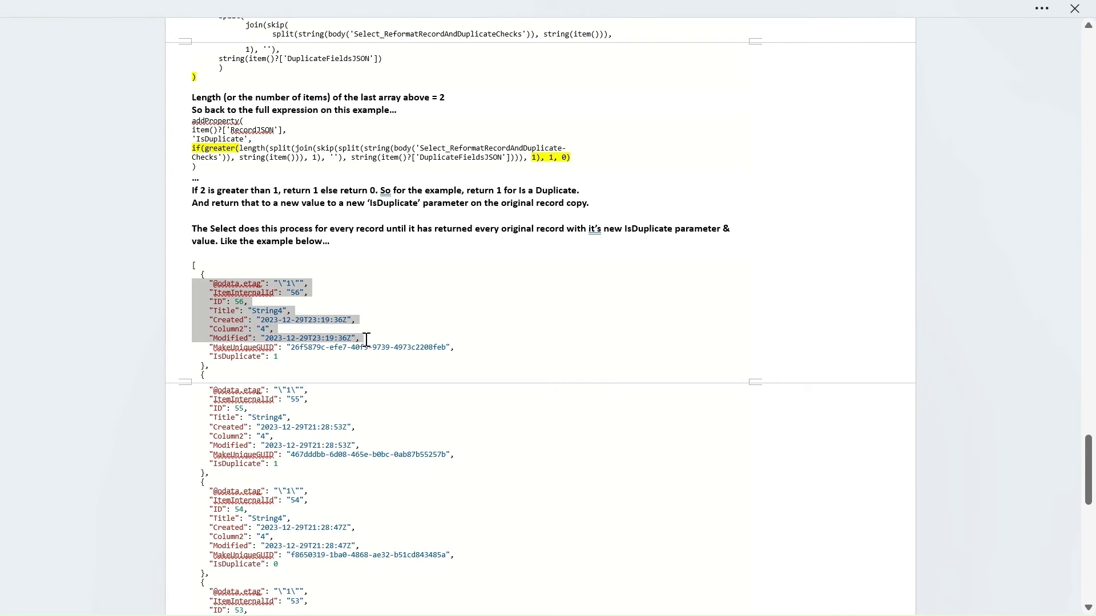
left_click(282, 358)
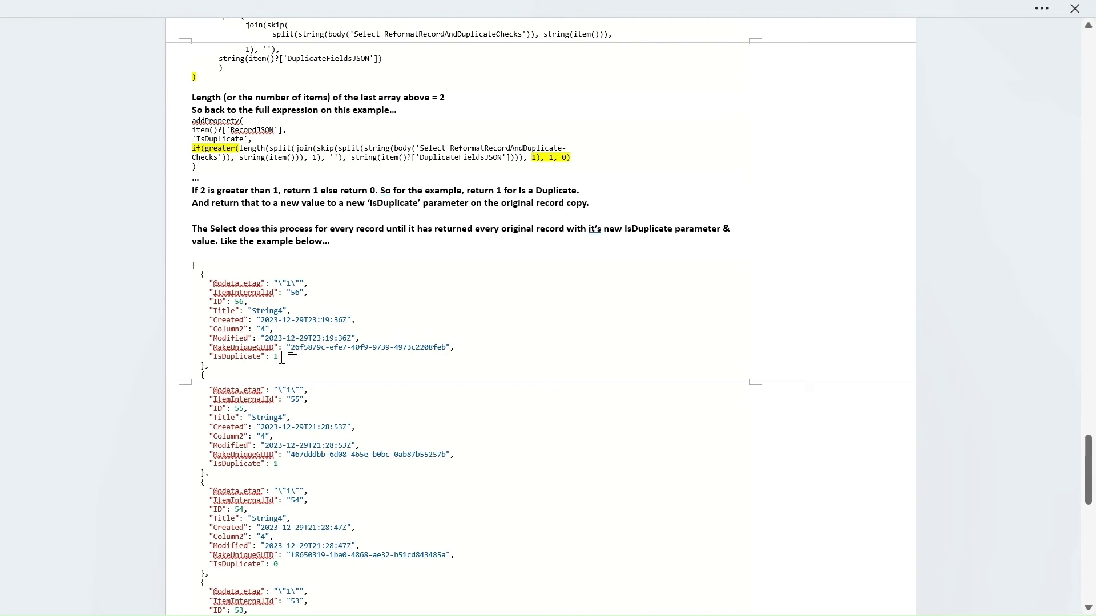
left_click_drag(282, 358, 209, 359)
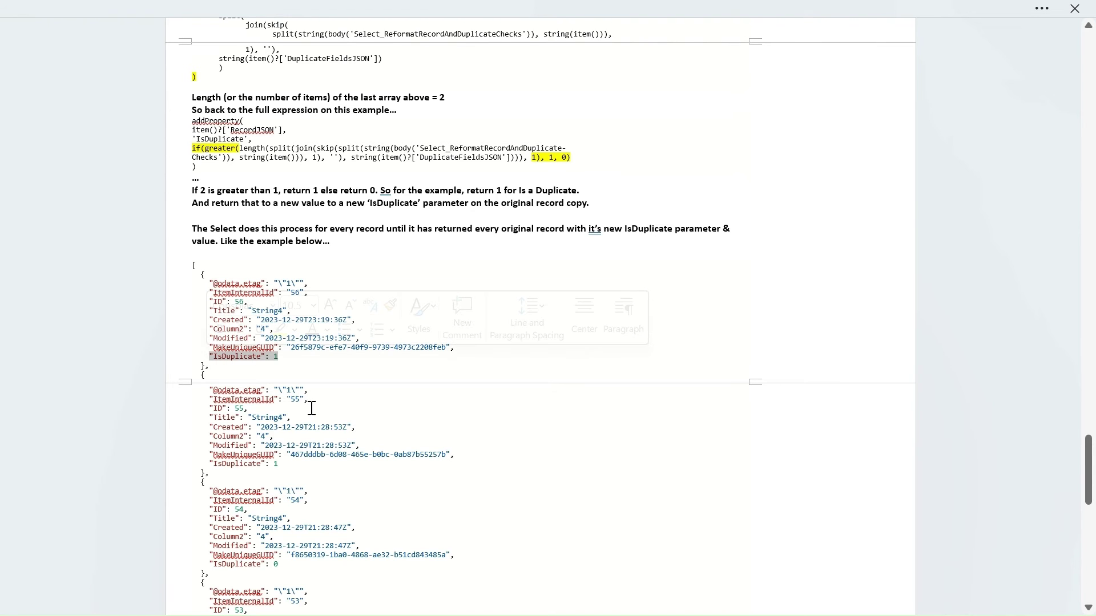
scroll(331, 400, "down", 5)
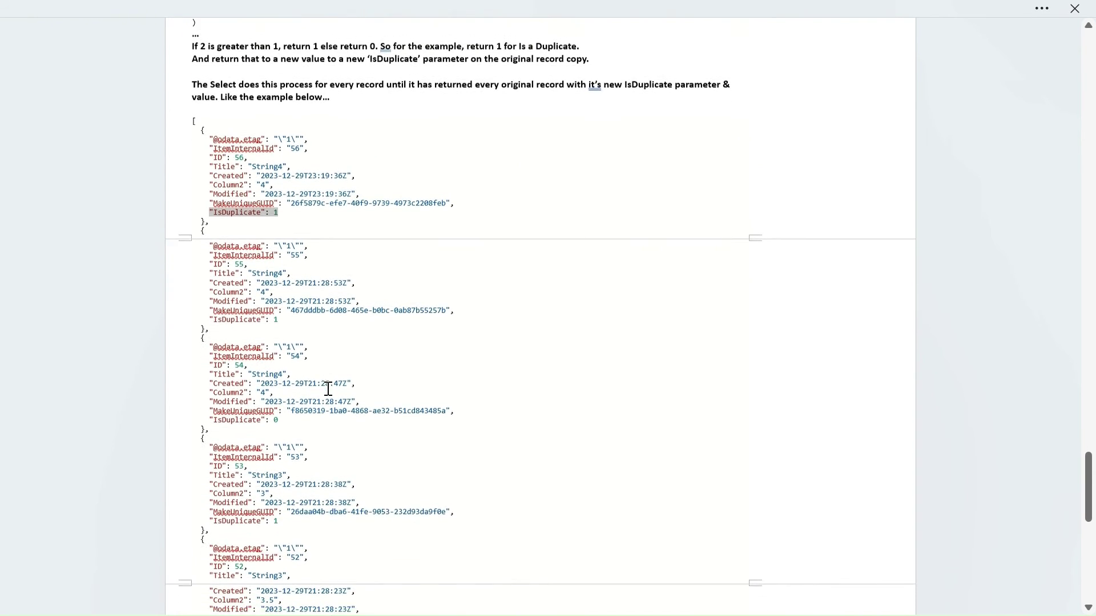
scroll(292, 349, "down", 6)
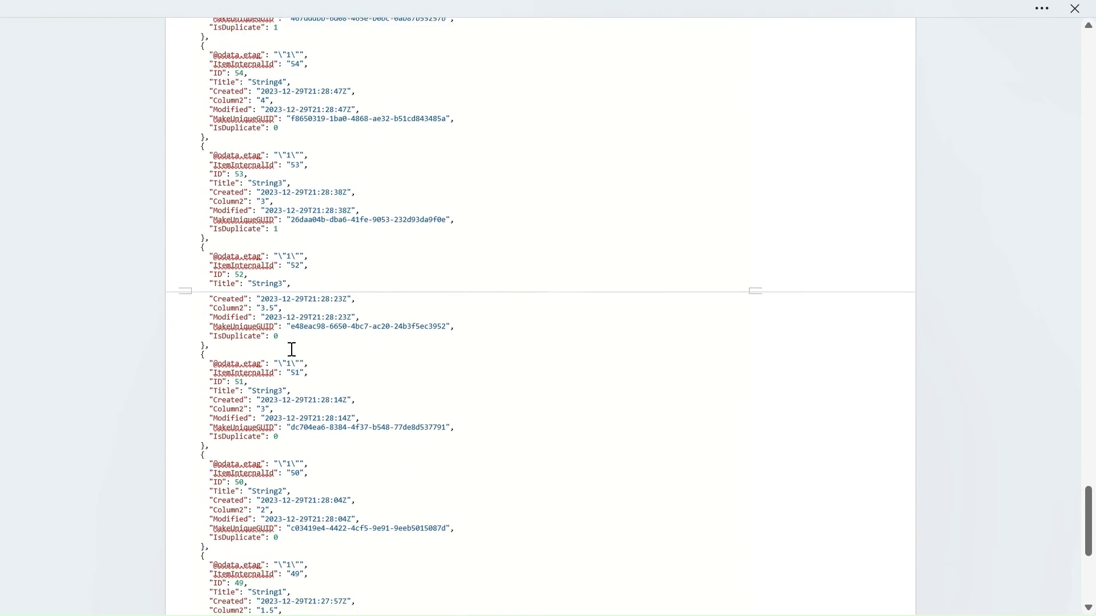
scroll(297, 349, "down", 4)
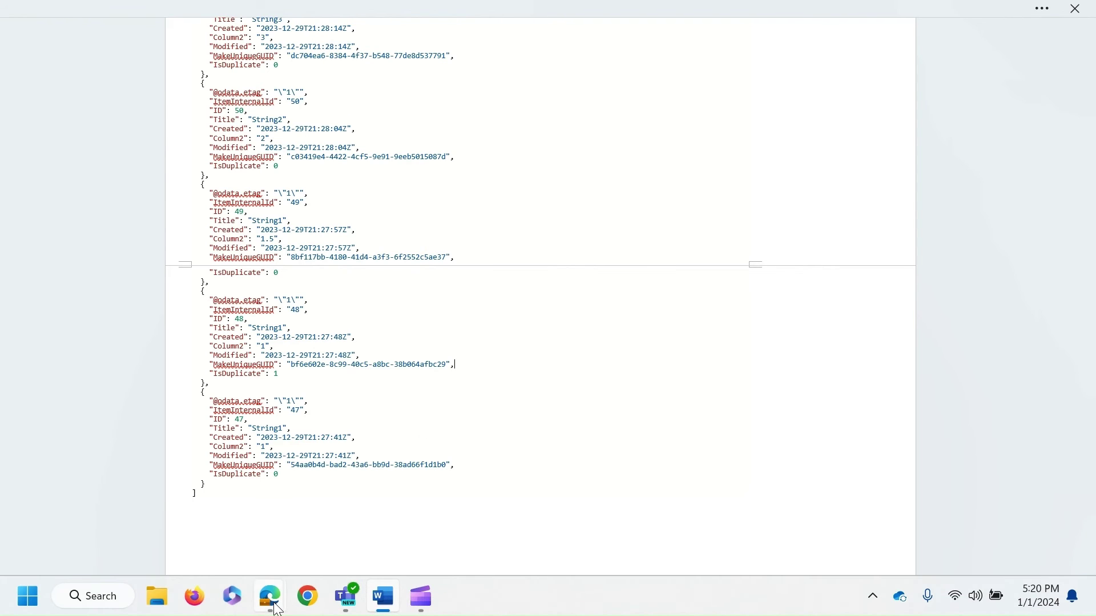
Step: Switch to the Find & Remove Duplicates V1.1 flow in Power Apps and examine the Filter array Get duplicate records action's input and IsDuplicate condition
mouse_move(277, 610)
left_click(325, 512)
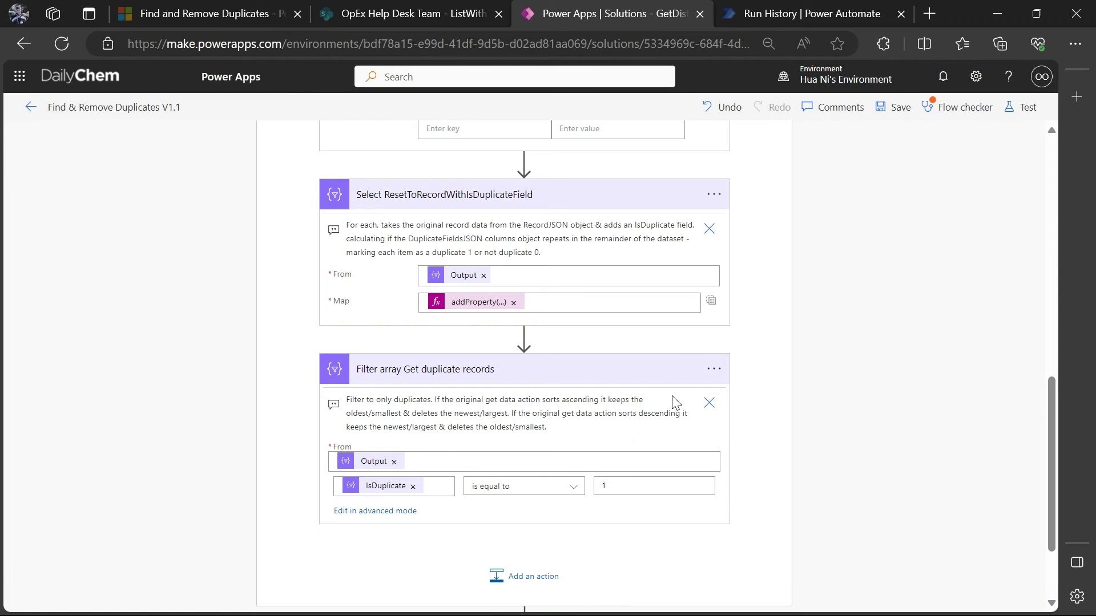
mouse_move(374, 467)
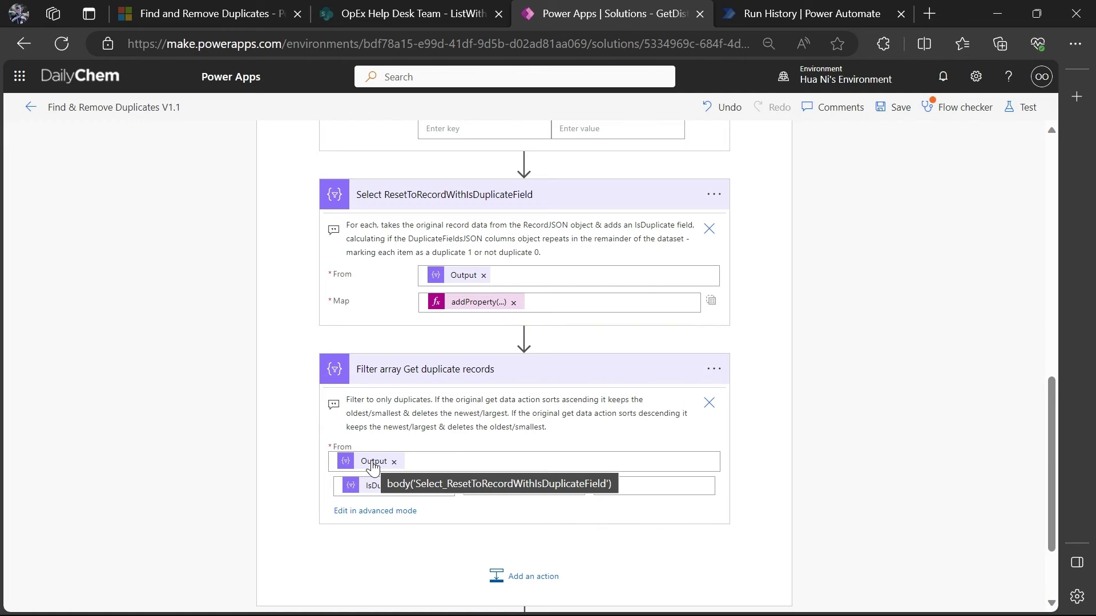
scroll(477, 437, "down", 1)
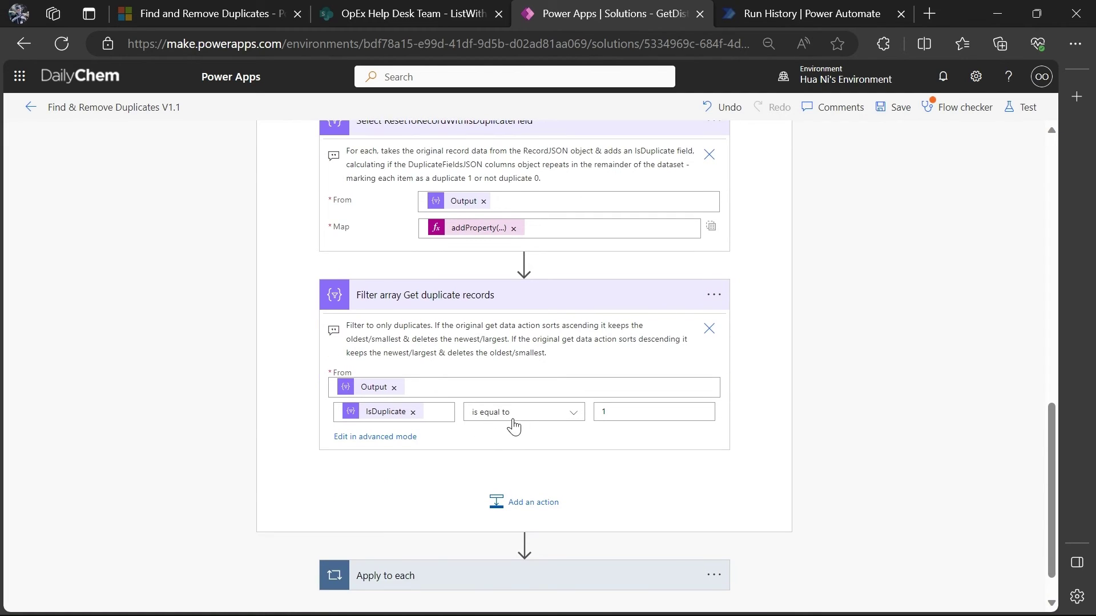
mouse_move(378, 418)
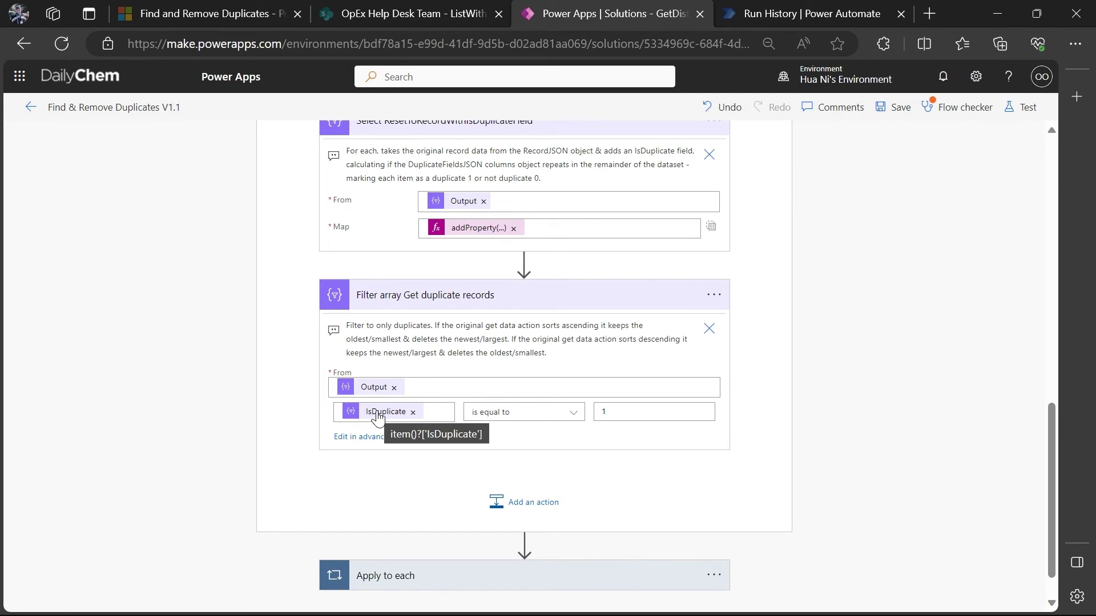
scroll(495, 381, "down", 1)
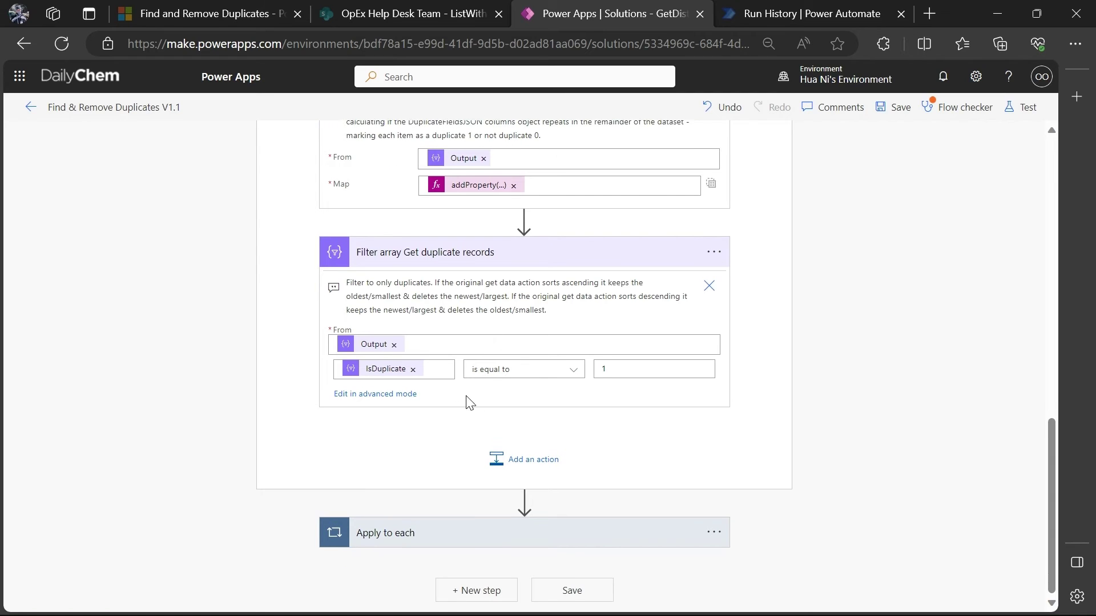
Step: Expand the Apply to each loop and examine its input and the Delete item action's Site Address, List Name and Id
left_click(439, 539)
scroll(457, 482, "down", 5)
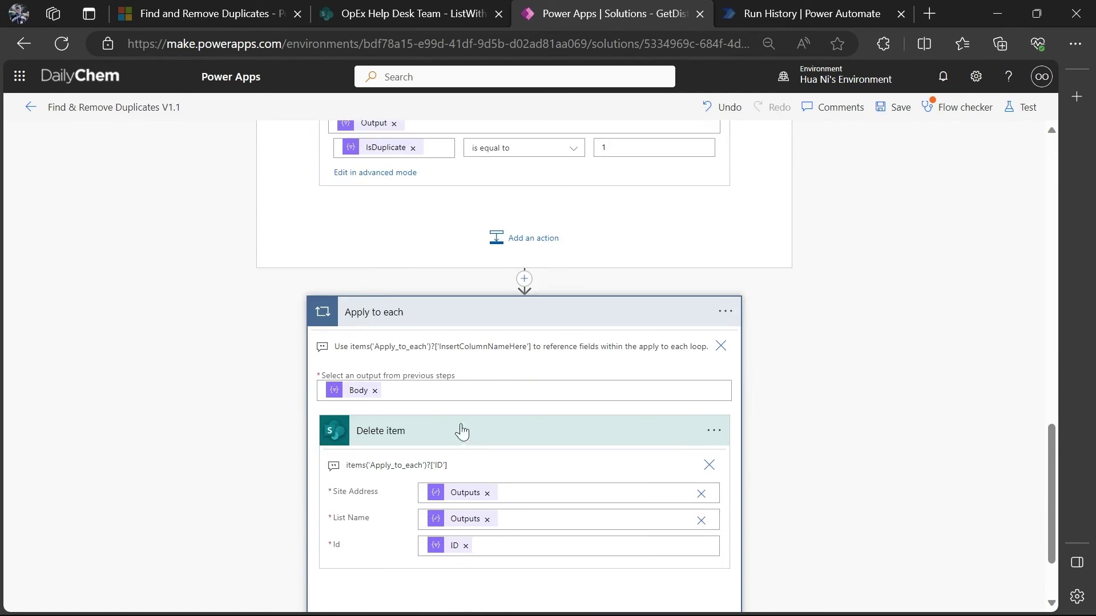
scroll(398, 407, "down", 1)
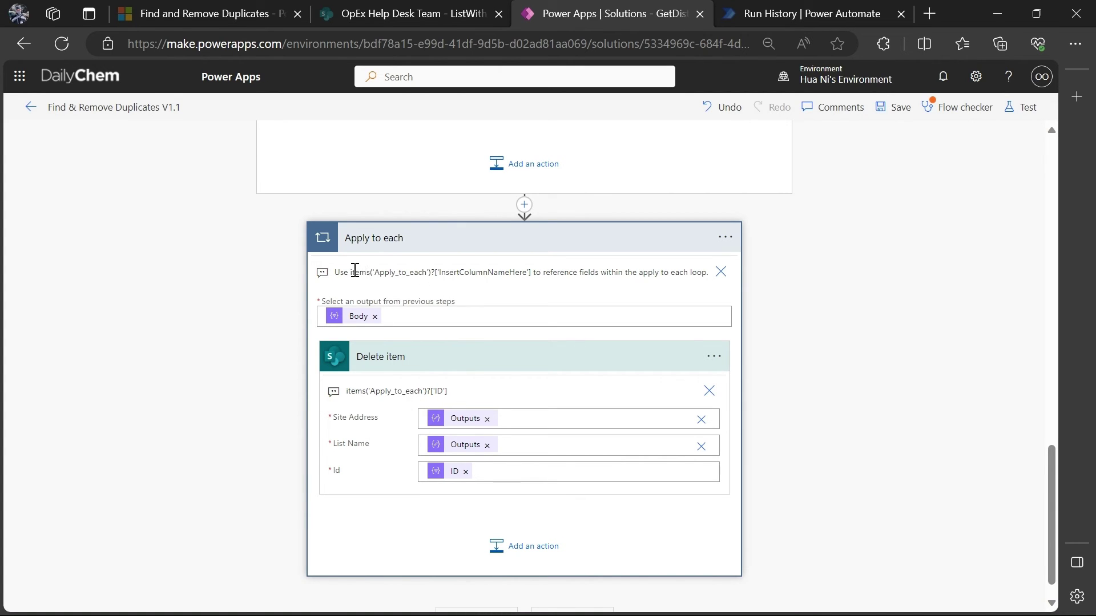
Step: Highlight the items('Apply_to_each')?['InsertColumnNameHere'] reference in the loop's note, including its items('Apply_to_each')? and ['InsertColumnNameHere'] parts separately
left_click_drag(349, 271, 527, 272)
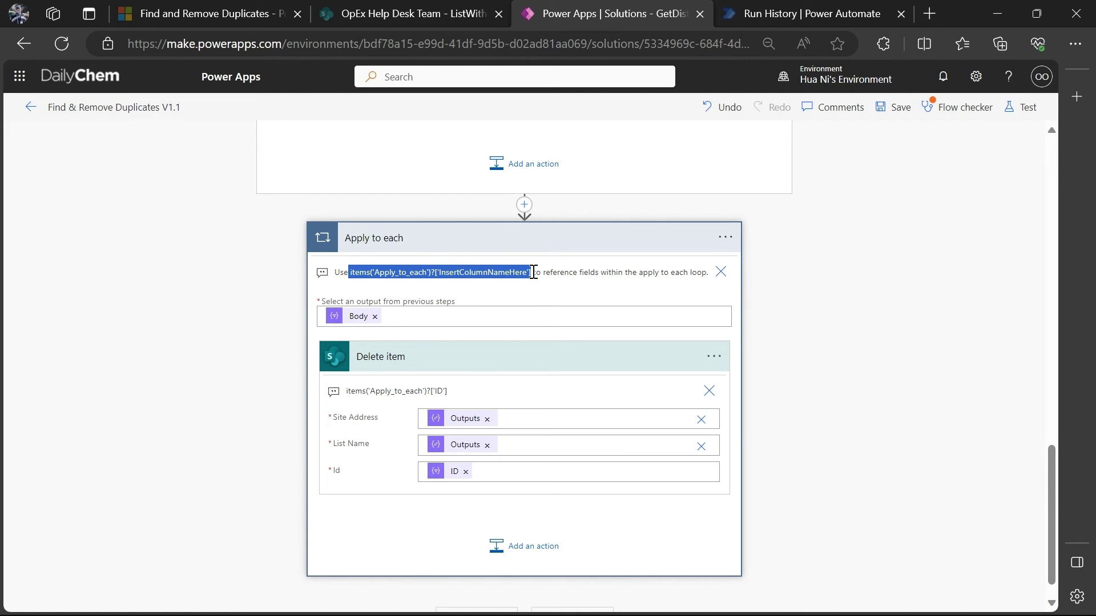
left_click(429, 276)
left_click_drag(435, 273, 355, 275)
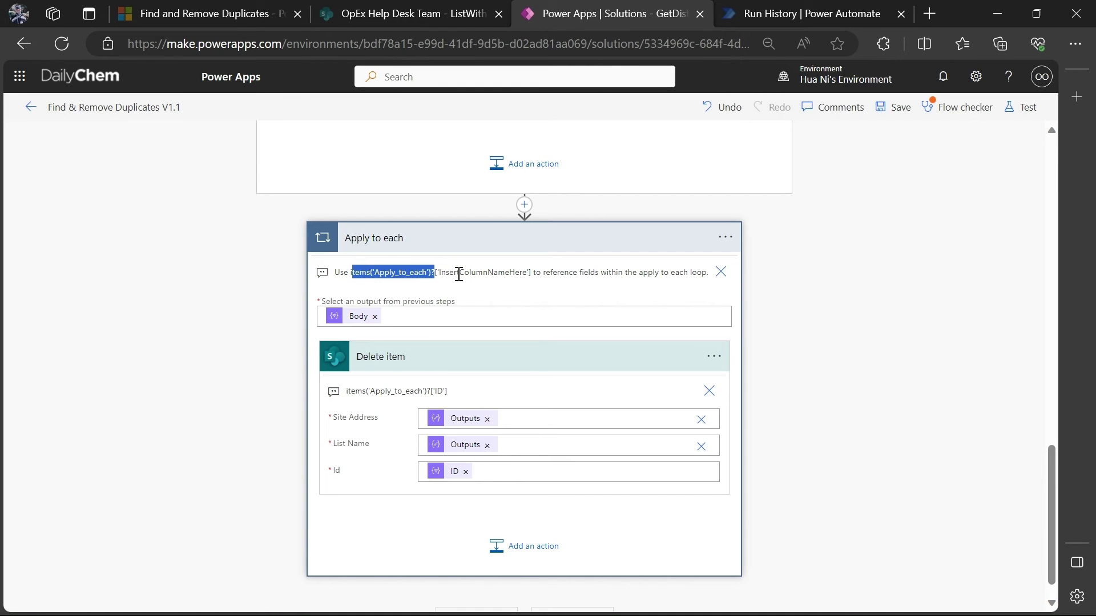
left_click(431, 272)
left_click_drag(435, 273, 530, 270)
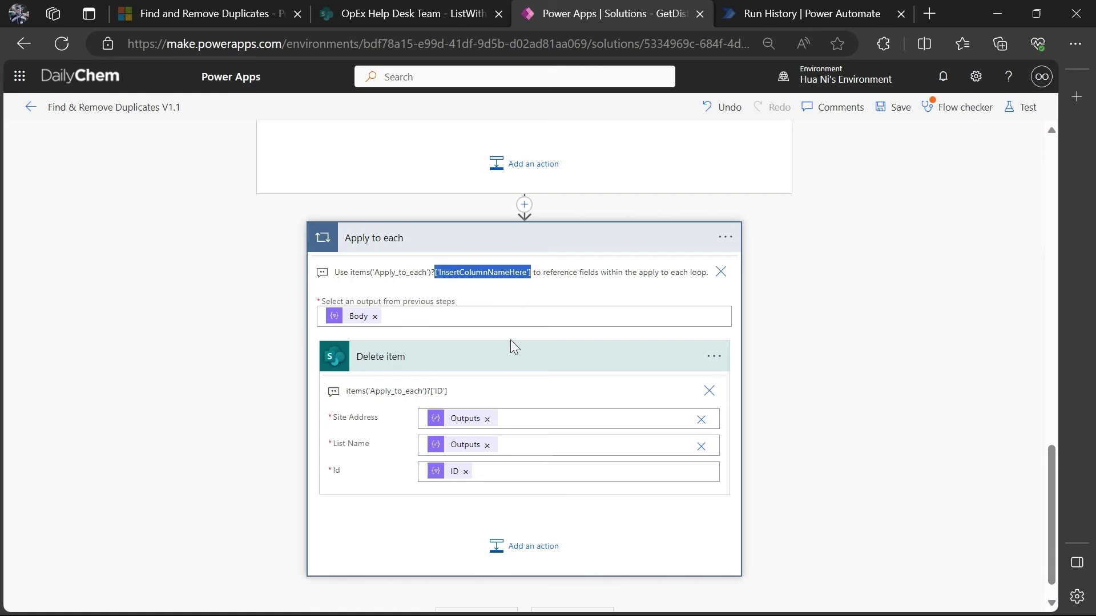
Step: Examine the Apply to each loop's Body input and the ID reference in its Delete item action
scroll(434, 457, "down", 1)
left_click(399, 452)
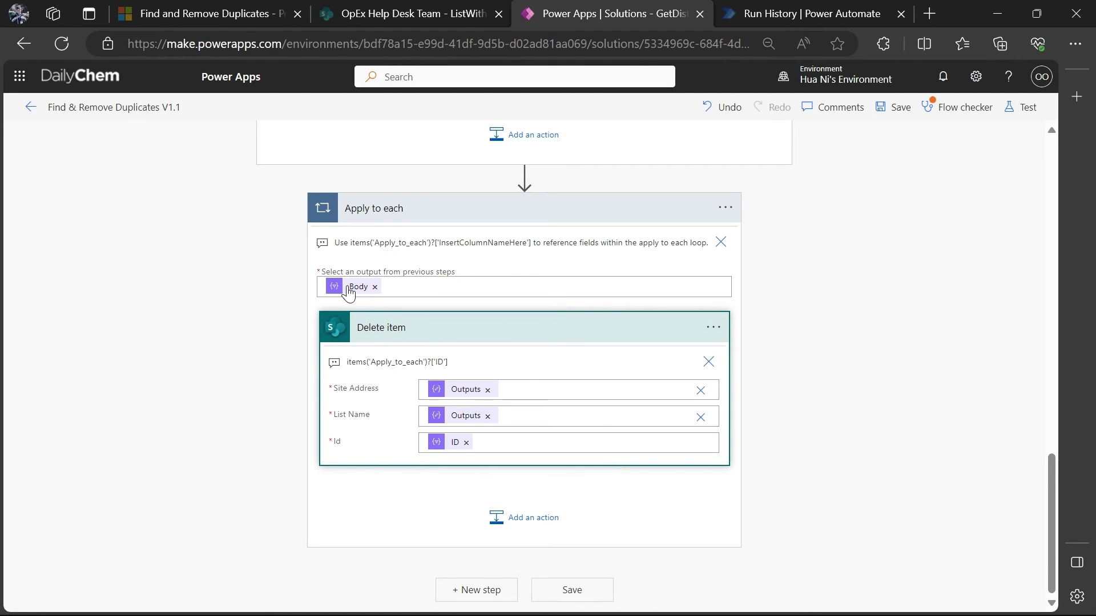
mouse_move(350, 294)
mouse_move(455, 450)
Step: Replace the Get items action's placeholder outputs with the OpEx Help Desk Team site address and the ListWithDuplicates list
scroll(407, 335, "up", 15)
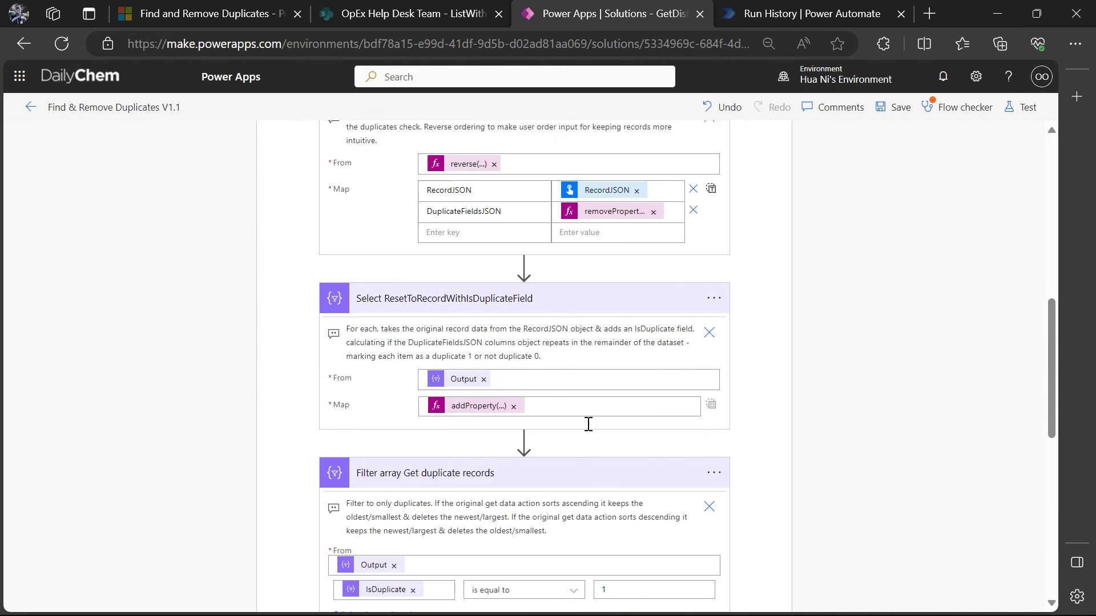
left_click(426, 267)
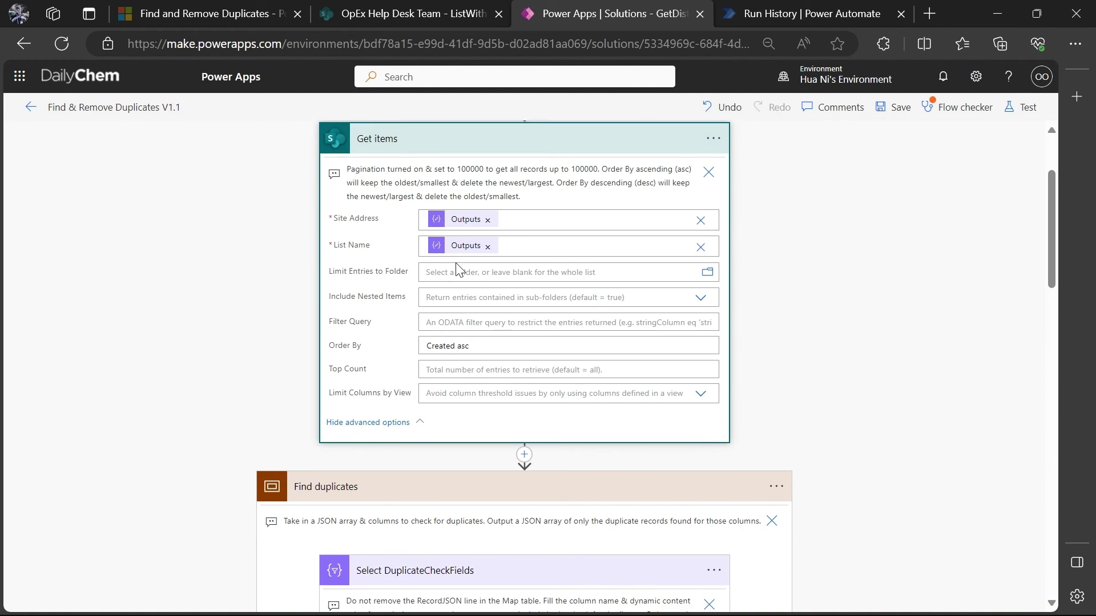
left_click(490, 193)
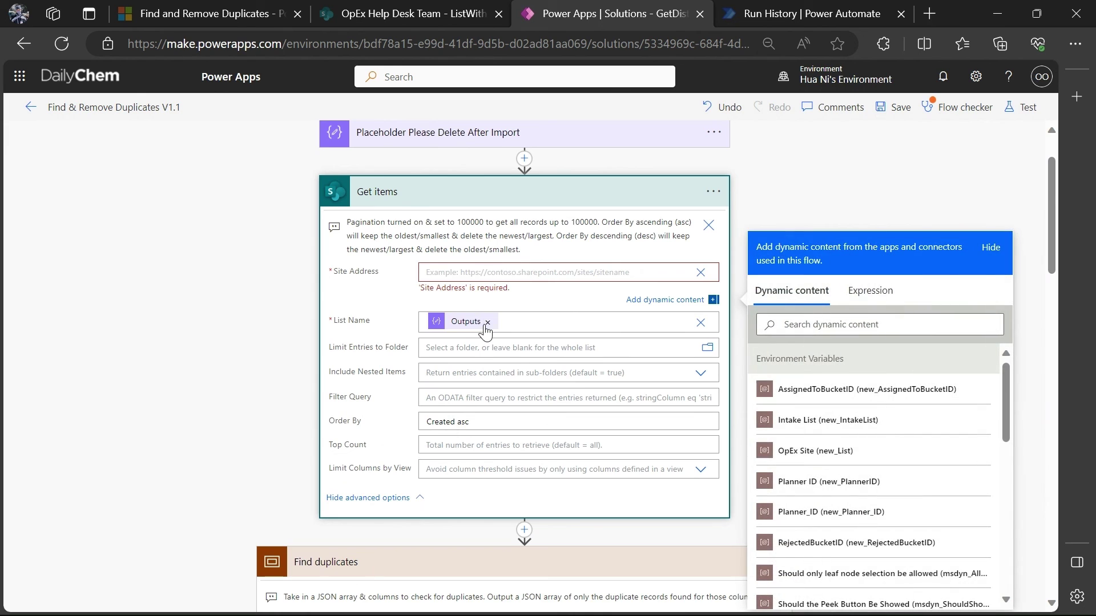
left_click(487, 322)
left_click(700, 286)
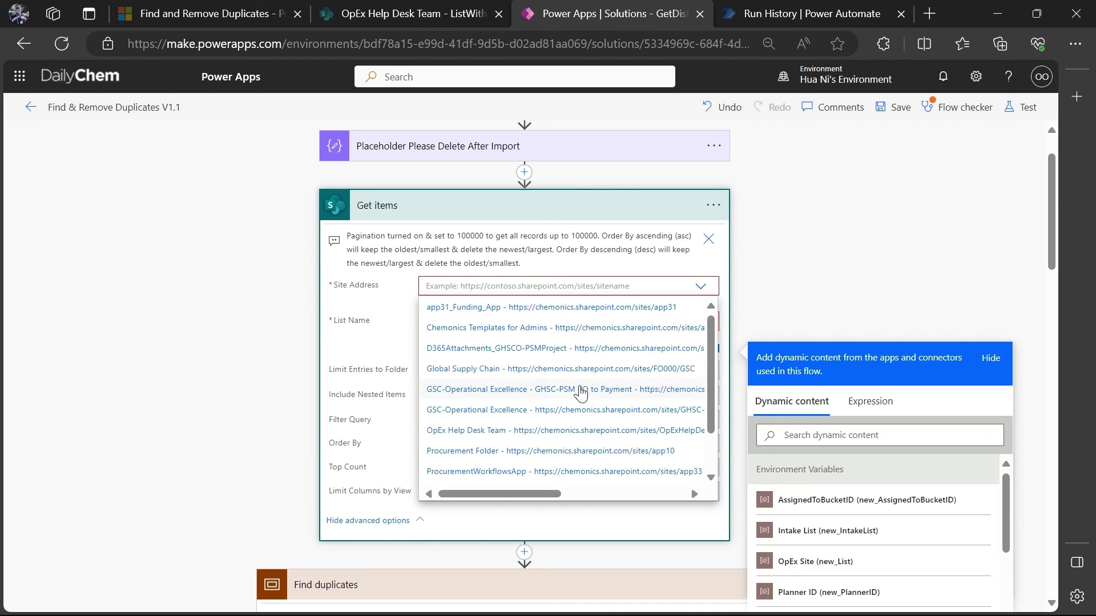
left_click(532, 430)
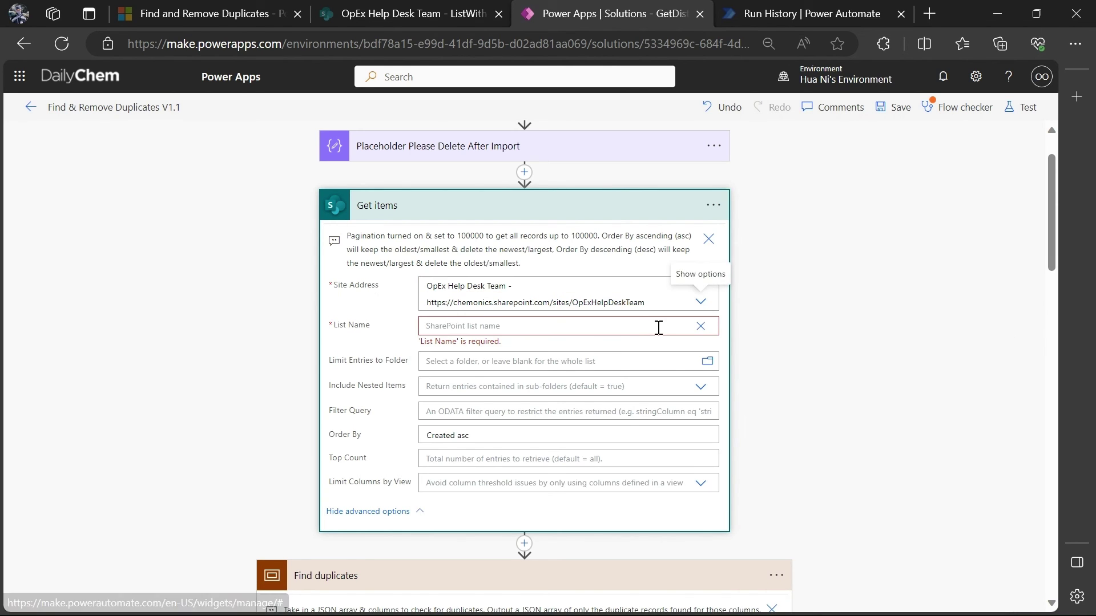
left_click(677, 324)
left_click(702, 326)
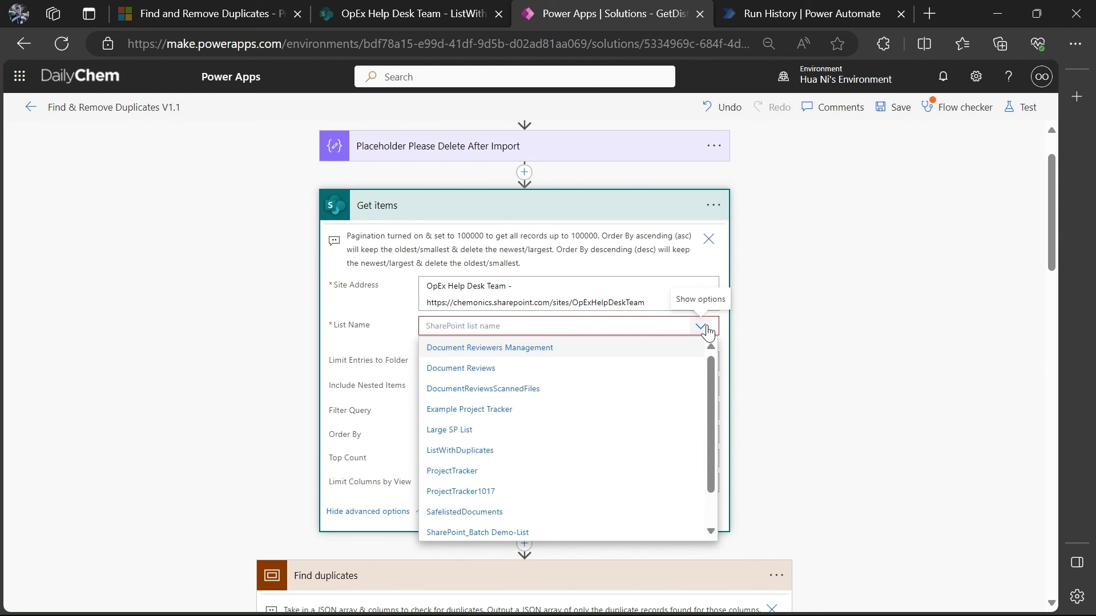
left_click(485, 450)
Step: Replace the Delete item action's placeholder outputs with the OpEx Help Desk Team site address and the ListWithDuplicates list
scroll(628, 365, "down", 7)
scroll(618, 324, "down", 10)
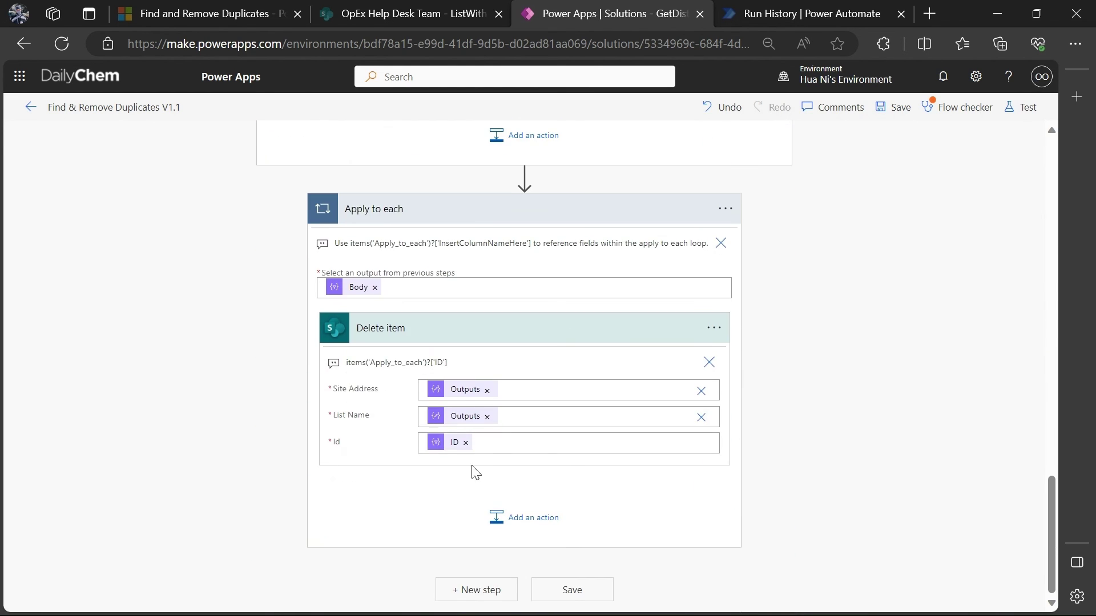
left_click(488, 392)
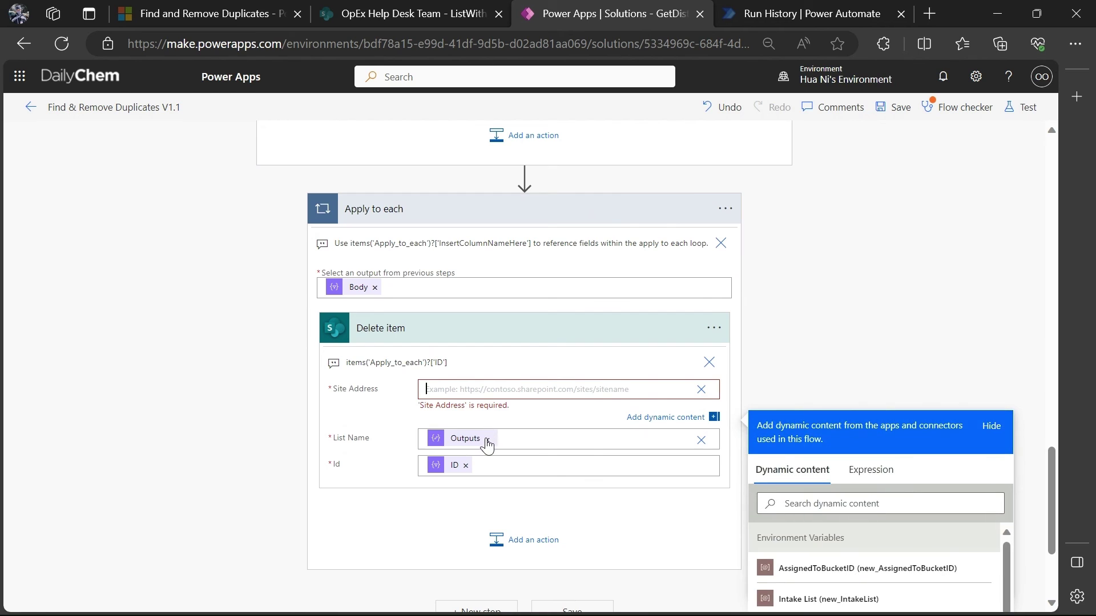
left_click(487, 439)
left_click(702, 401)
left_click(701, 403)
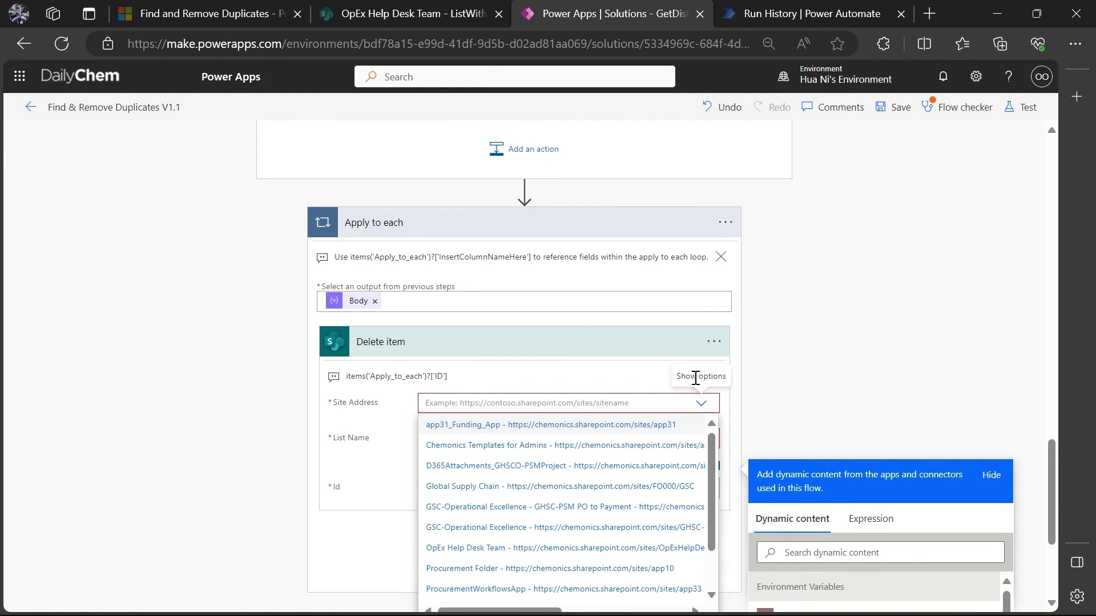
left_click(524, 553)
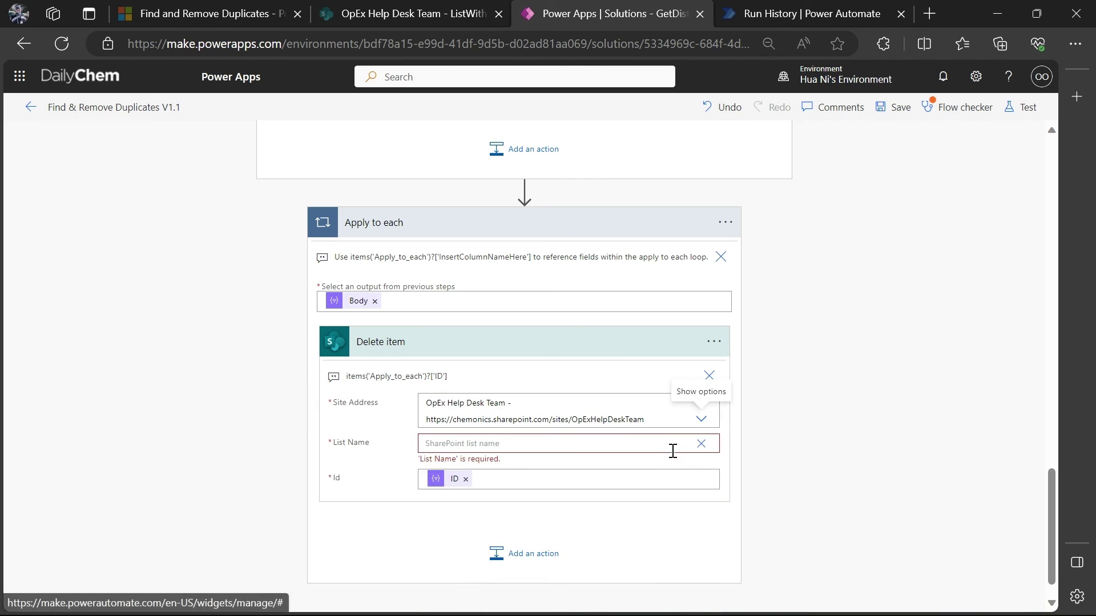
left_click(701, 443)
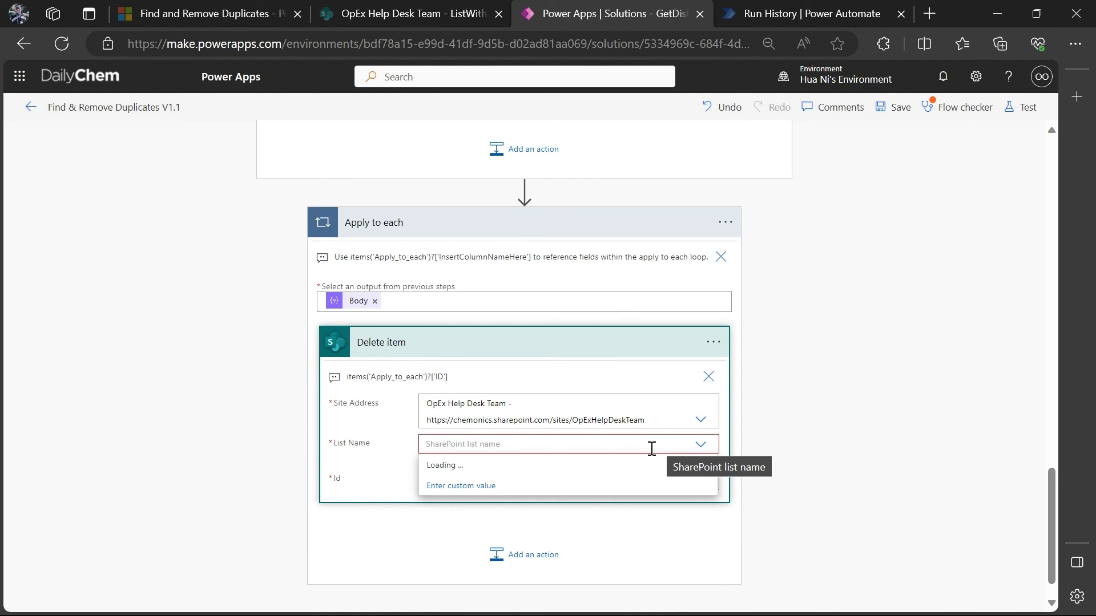
left_click(480, 567)
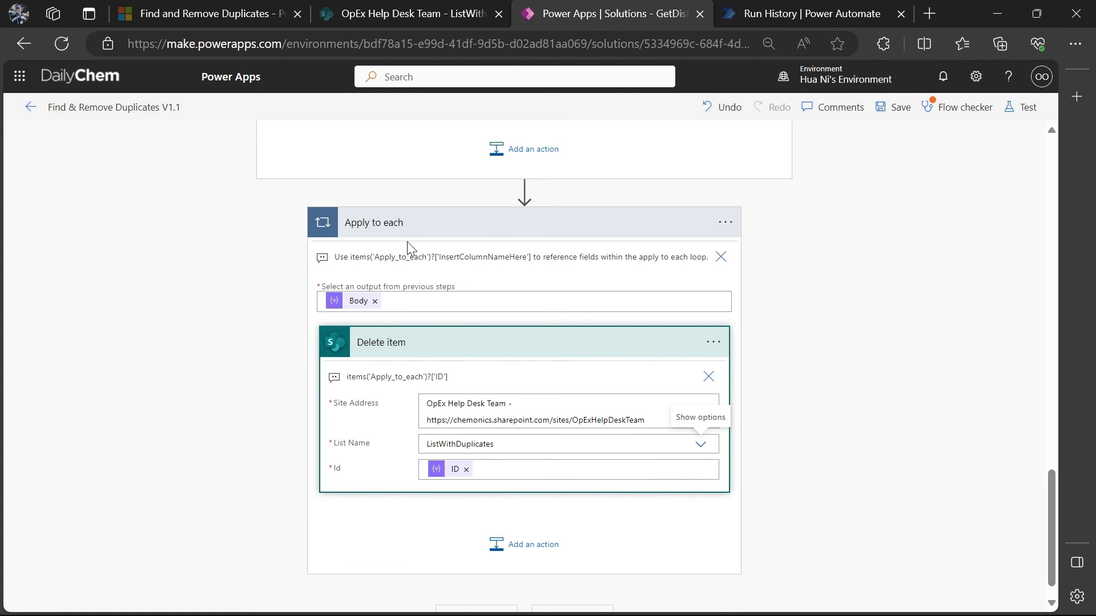
Step: Switch to the ListWithDuplicates SharePoint list and review its records, pointing out IDs 47, 53, 55 and 56 without leaving any selected
left_click(394, 10)
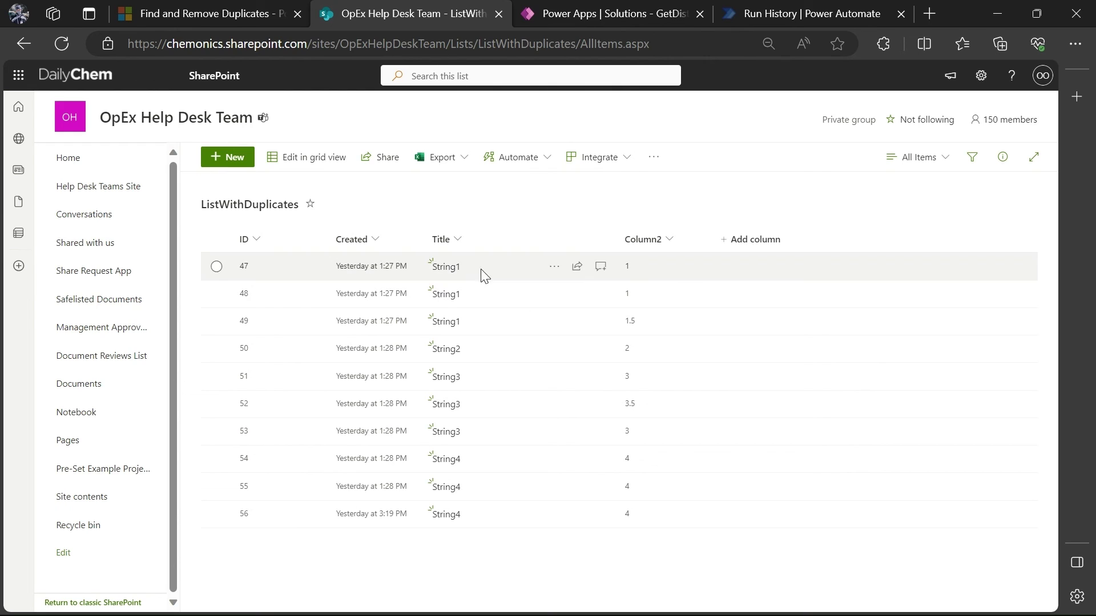
left_click(414, 276)
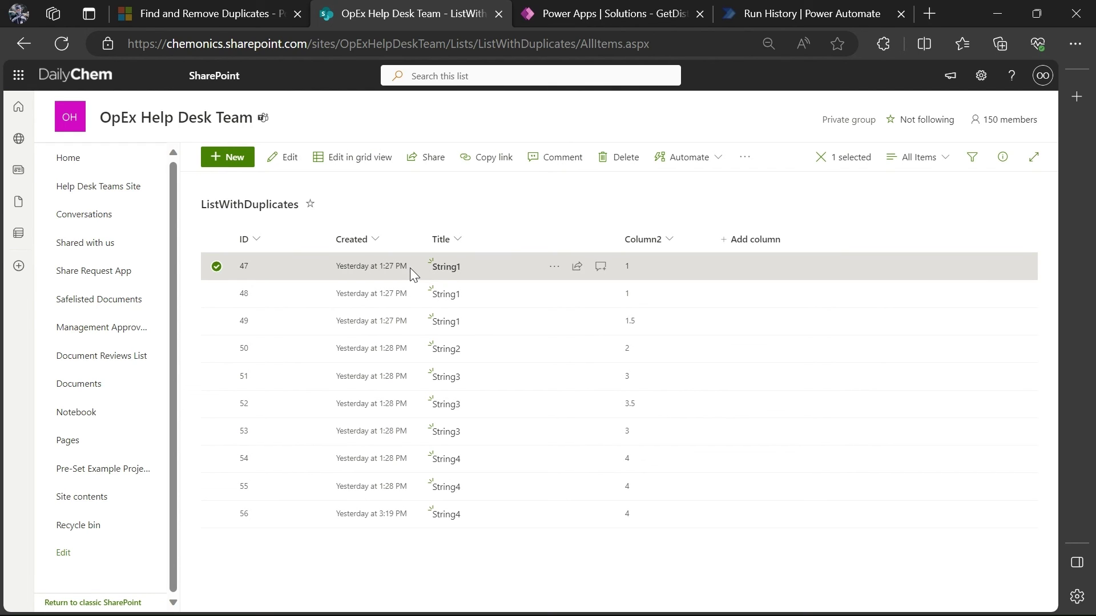
left_click(214, 267)
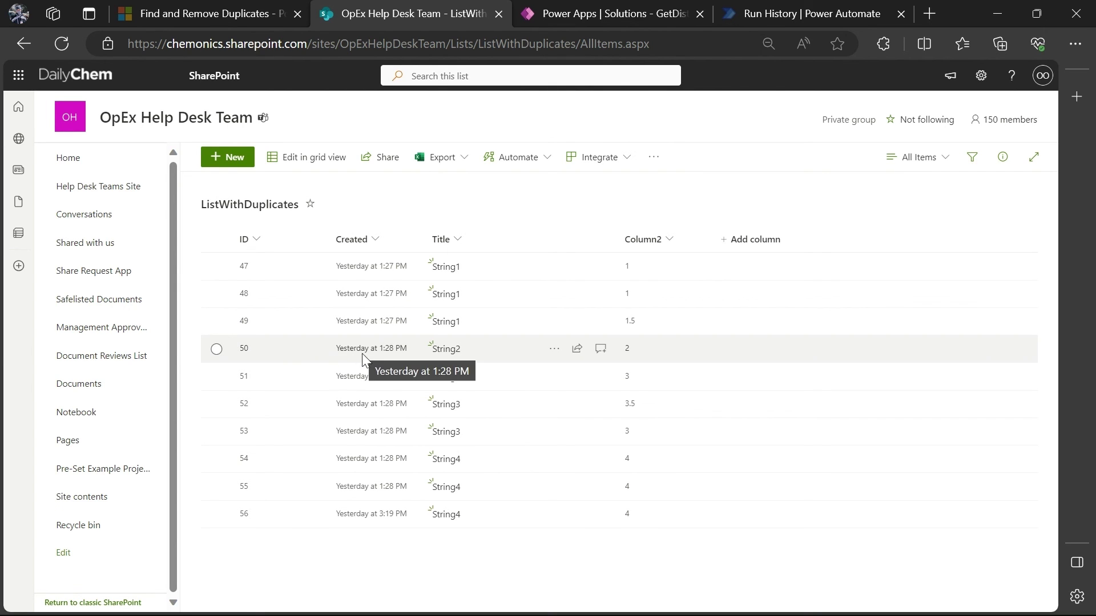
left_click(280, 432)
left_click(216, 431)
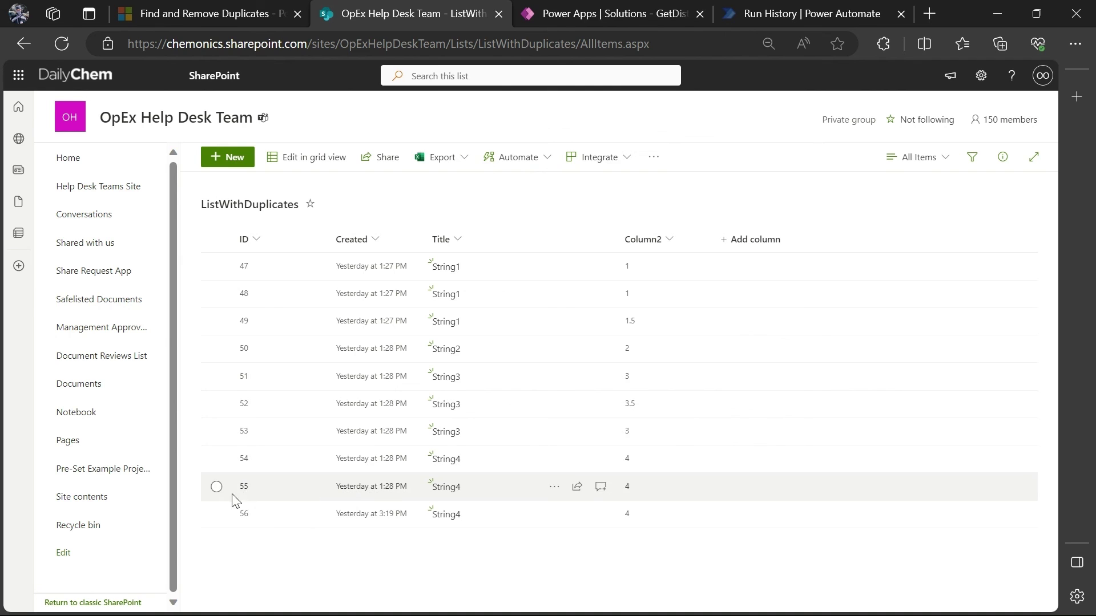
left_click(216, 514)
left_click(216, 486)
left_click(216, 488)
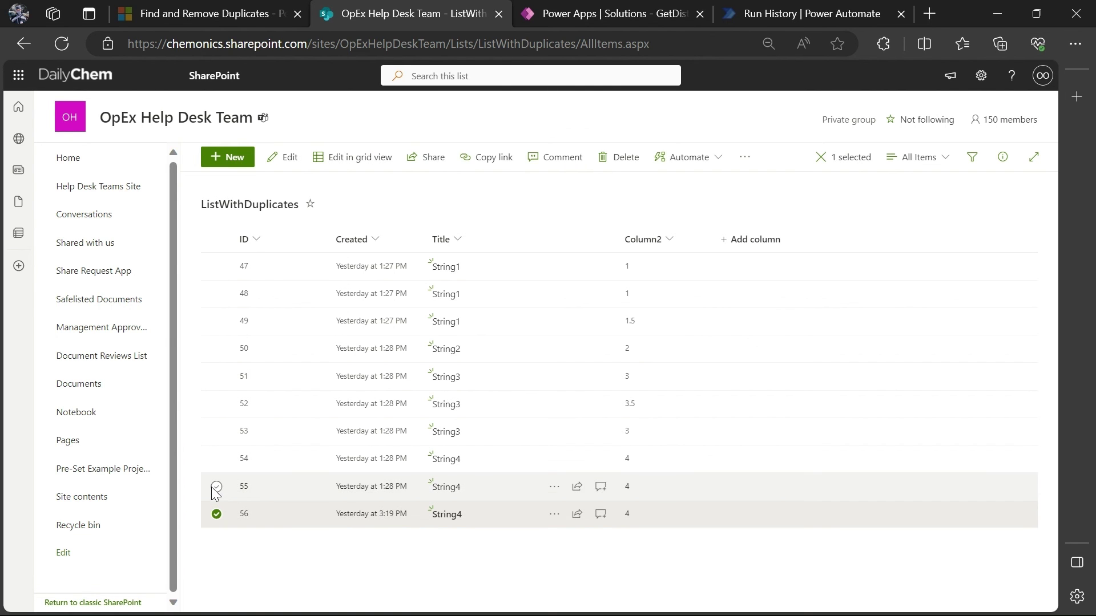
left_click(217, 514)
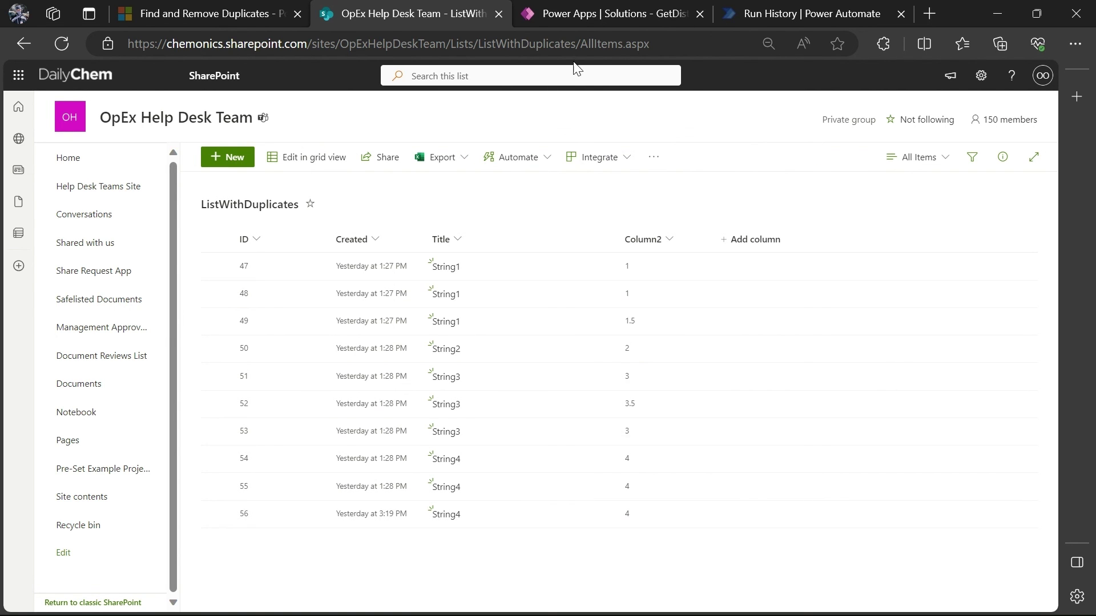
Step: Return to the Find & Remove Duplicates V1.1 flow in Power Apps, save it and dismiss the flow checker
left_click(599, 14)
scroll(930, 194, "up", 3)
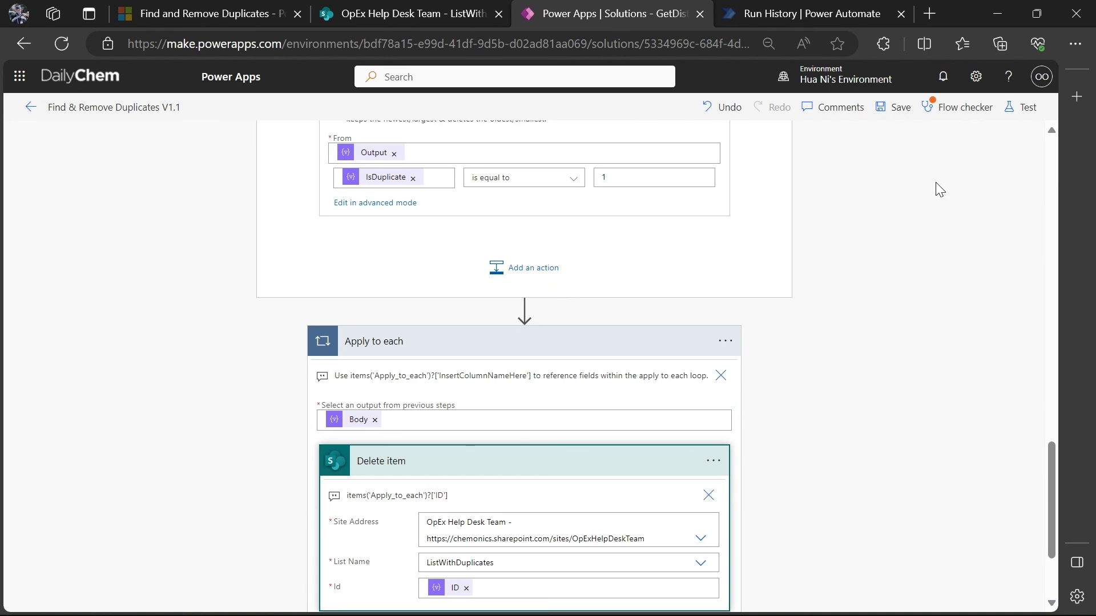
left_click(900, 108)
scroll(913, 209, "up", 4)
scroll(913, 204, "up", 10)
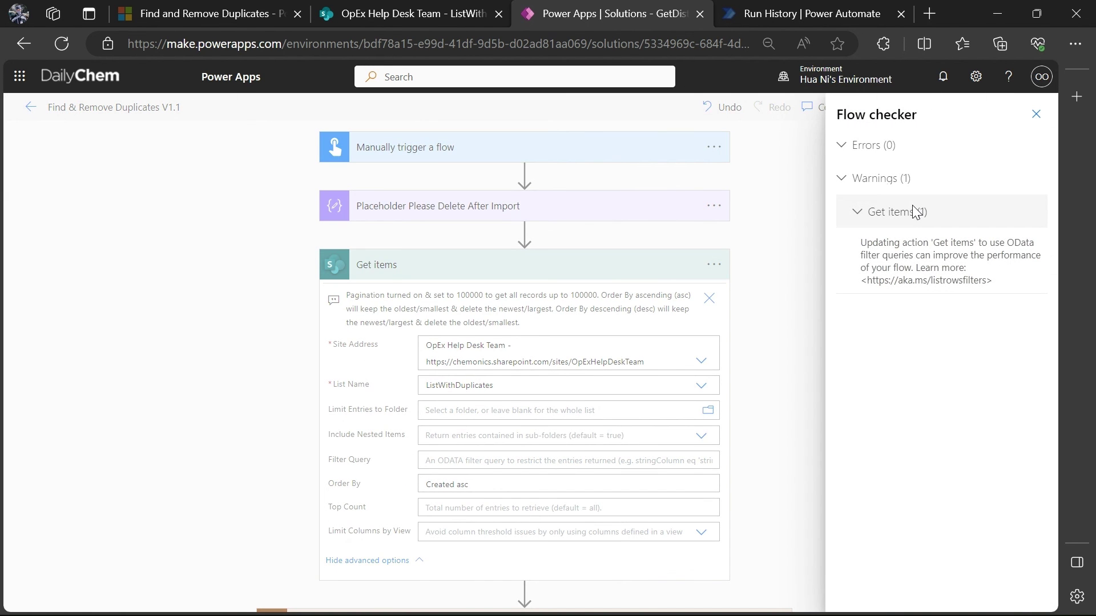
left_click(1034, 115)
Step: Run a manual test of the flow with the existing SharePoint connection
left_click(1025, 116)
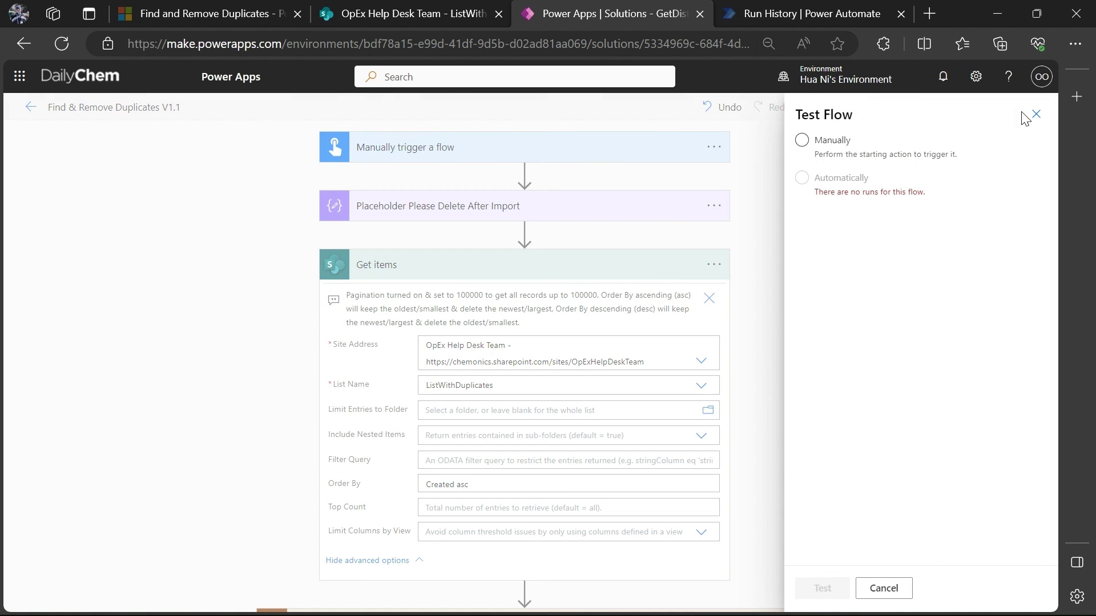
left_click(802, 141)
left_click(823, 589)
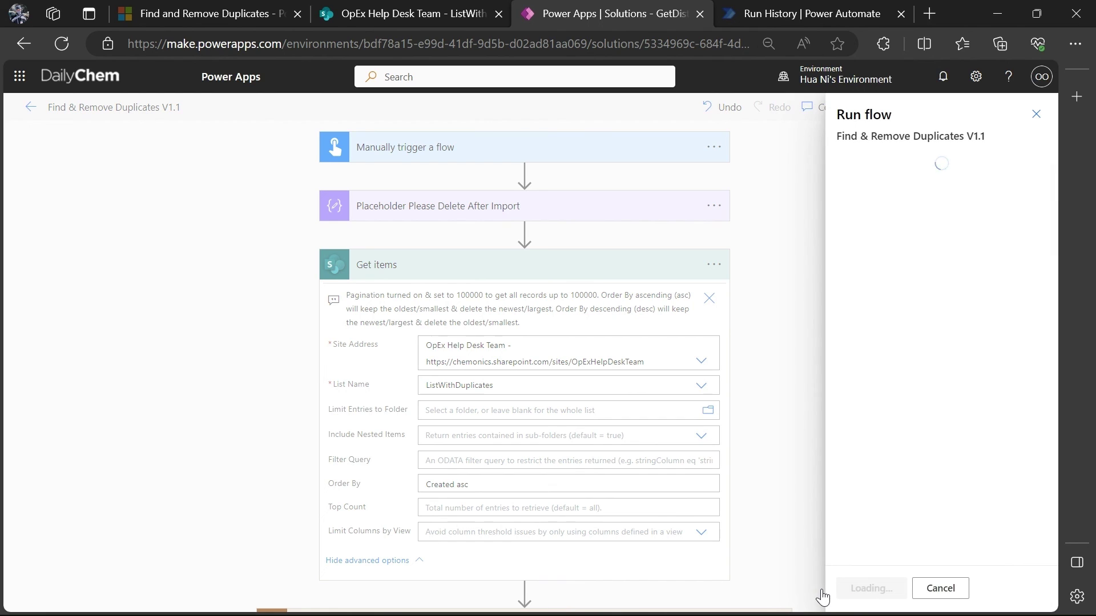
left_click(853, 594)
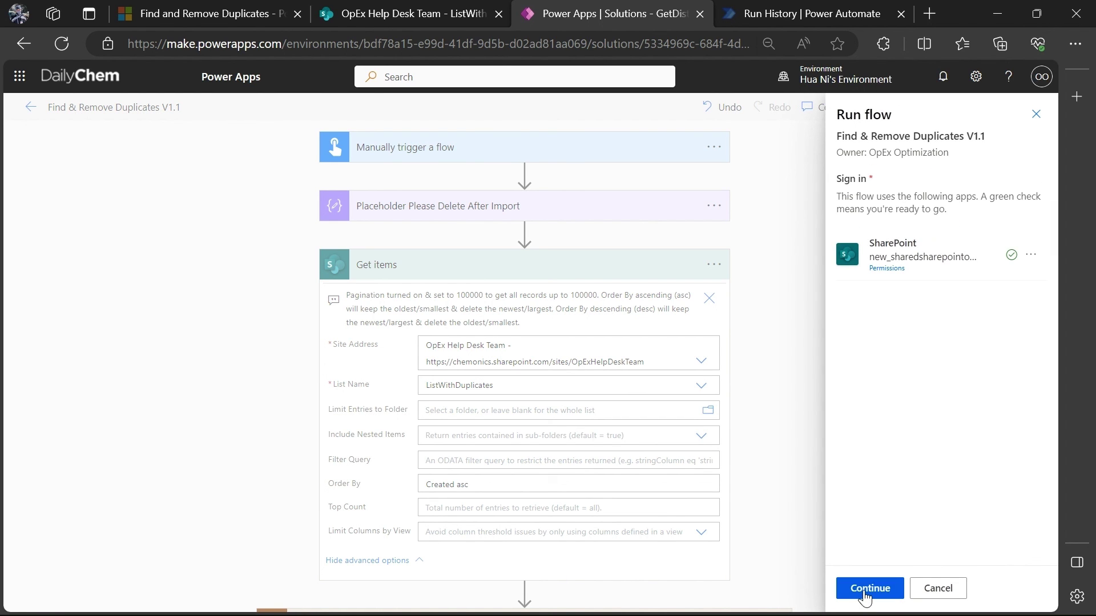
left_click(865, 594)
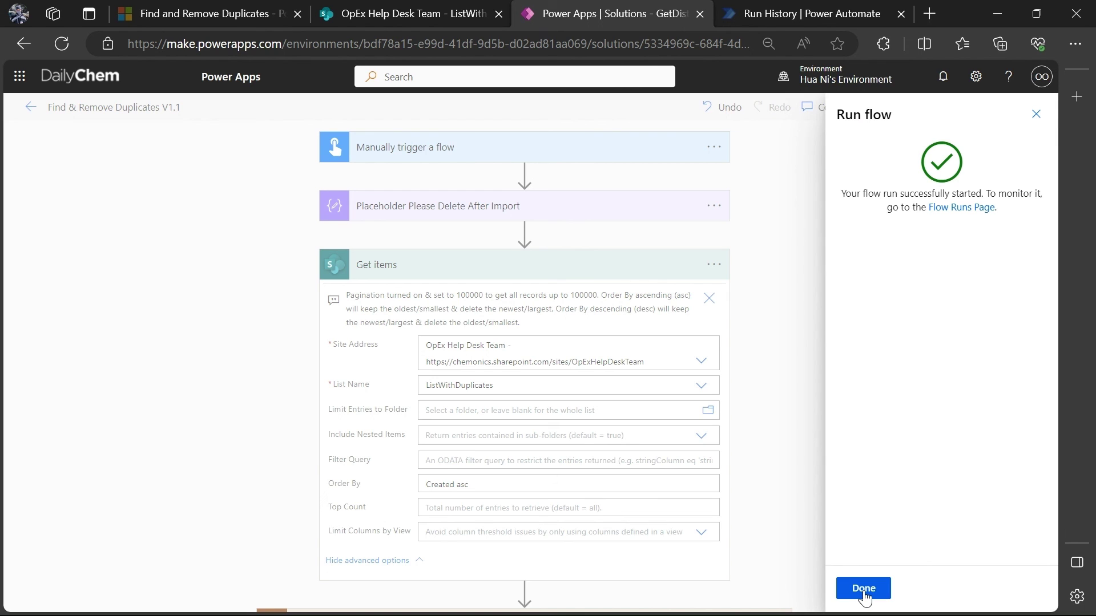
left_click(864, 589)
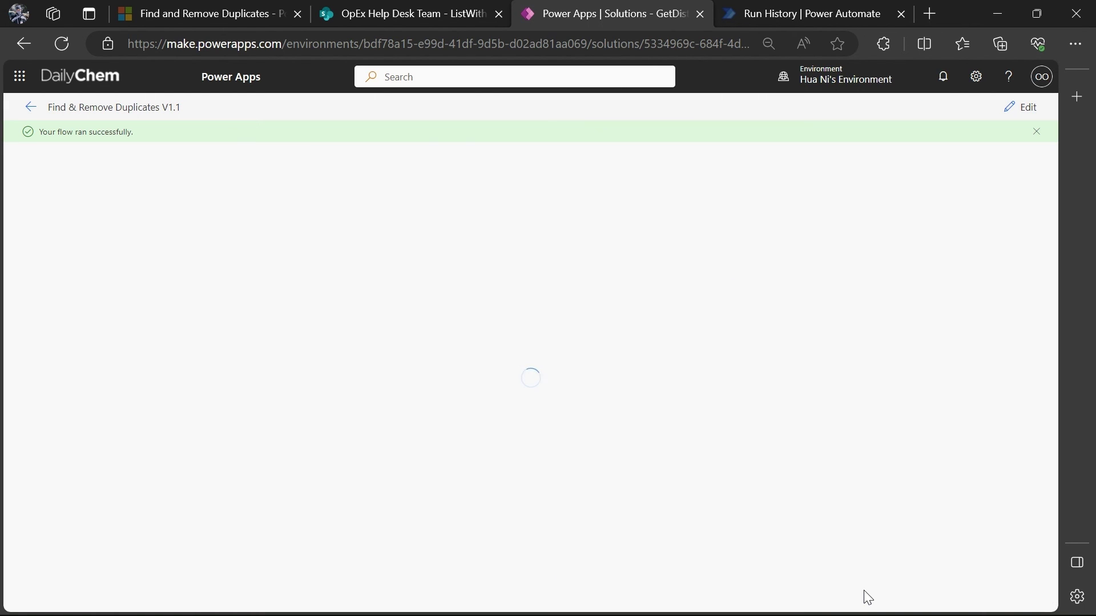
Step: Switch to the ListWithDuplicates SharePoint list and reload it to check the remaining records
left_click(399, 13)
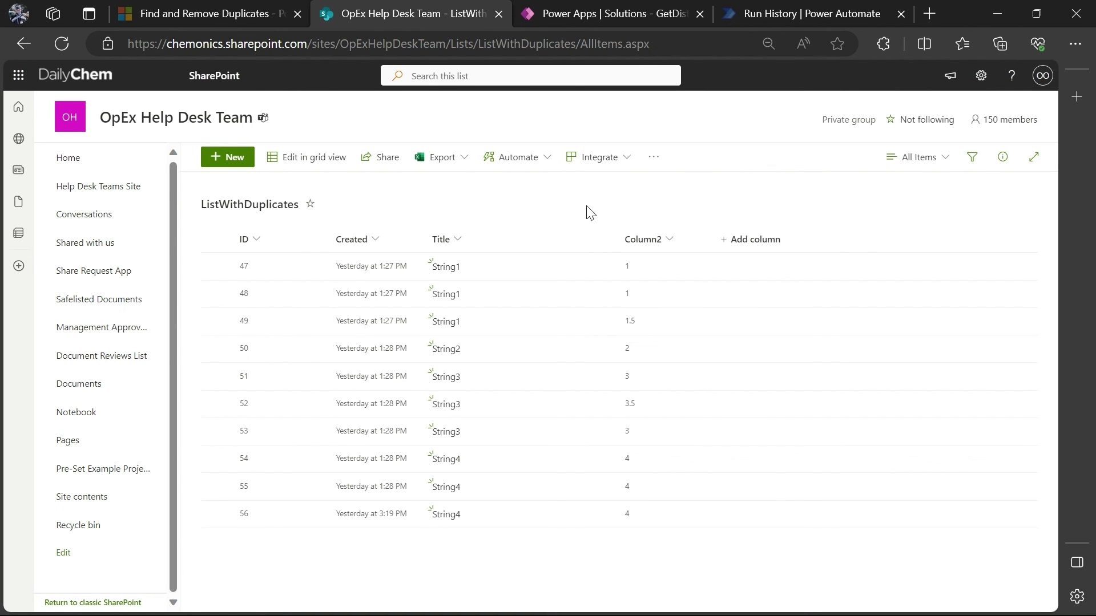
left_click(583, 41)
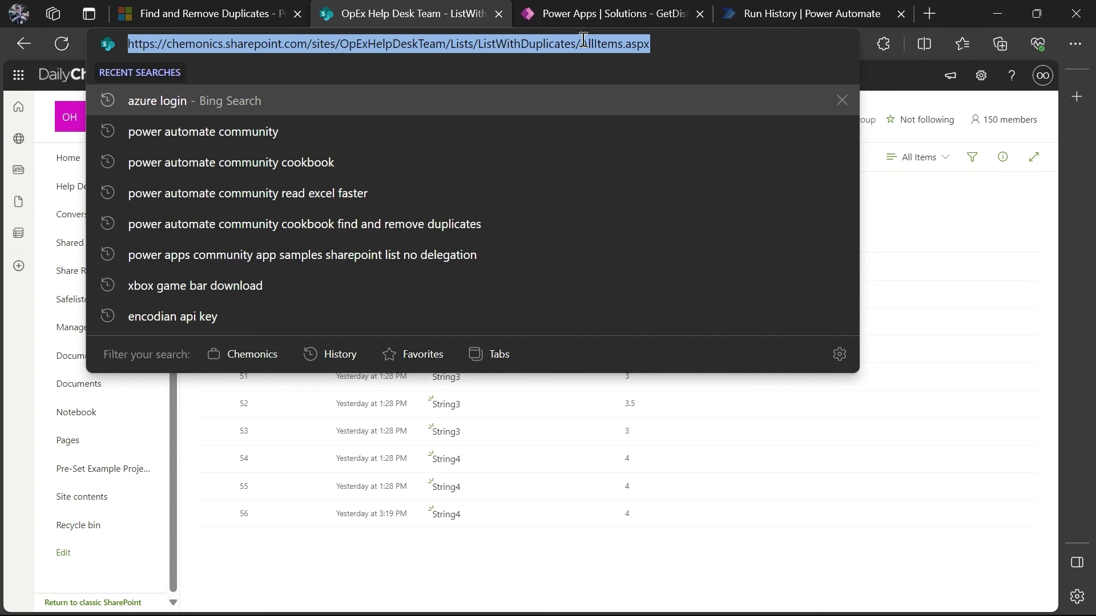
key("Return")
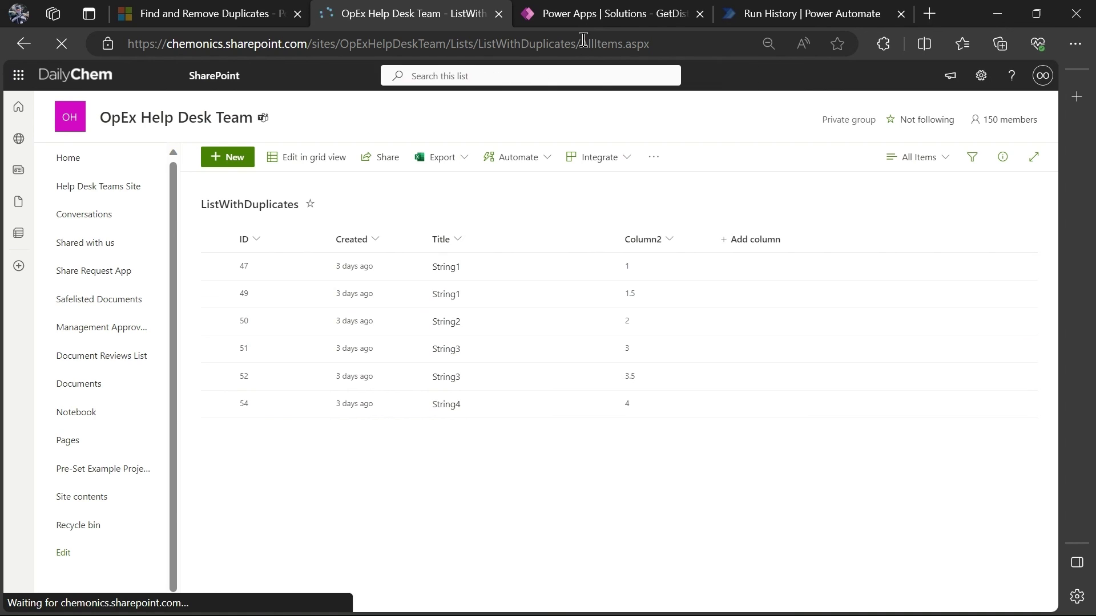